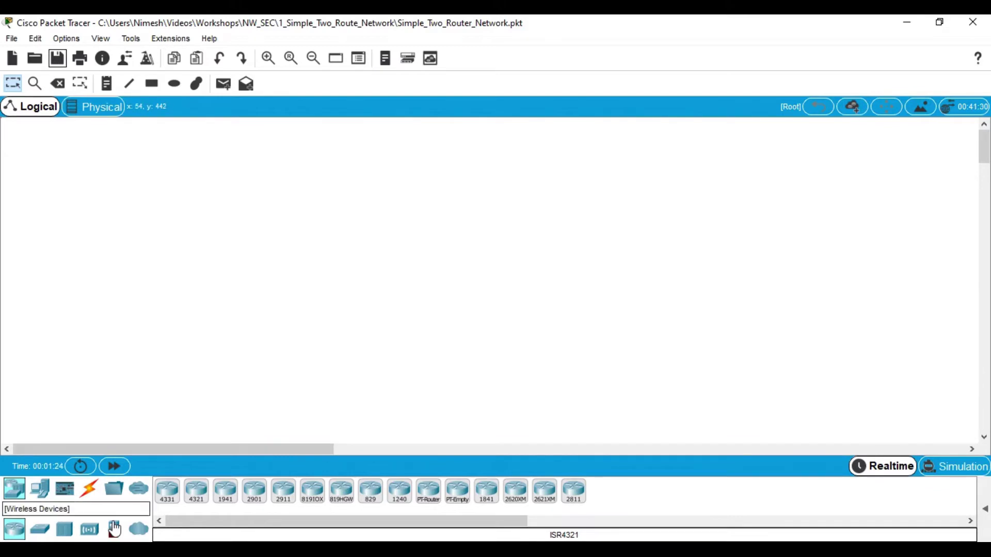
Place two generic PCs at opposite ends of the logical workspace.
click(42, 498)
drag(163, 494, 56, 241)
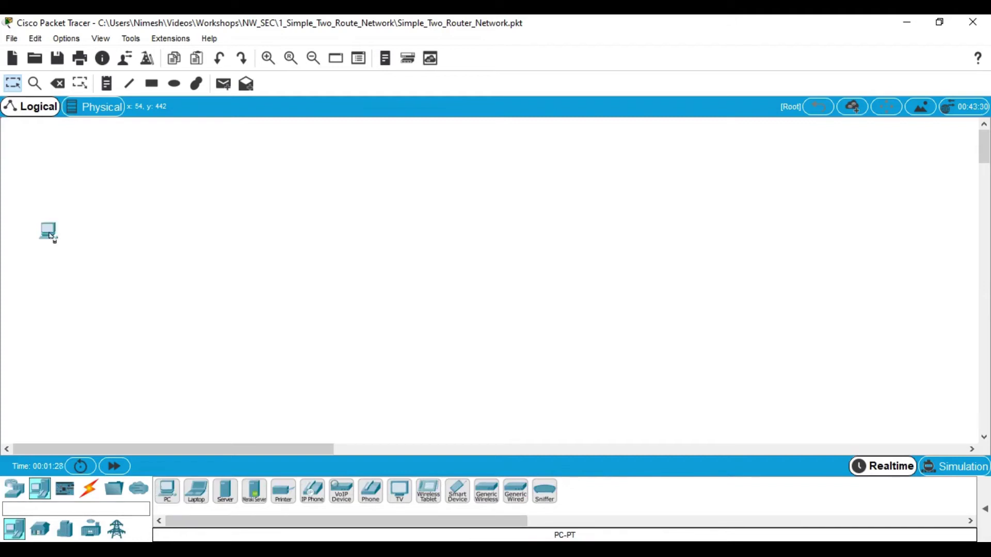
drag(170, 495, 858, 251)
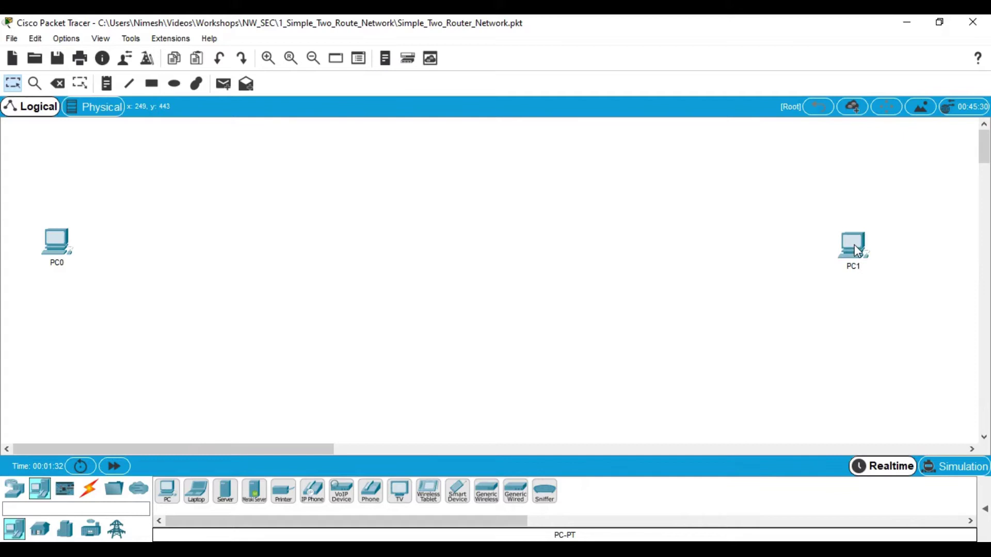
Add two 2960 switches between the PCs, one beside PC0 and the other beside PC1.
click(41, 495)
click(15, 489)
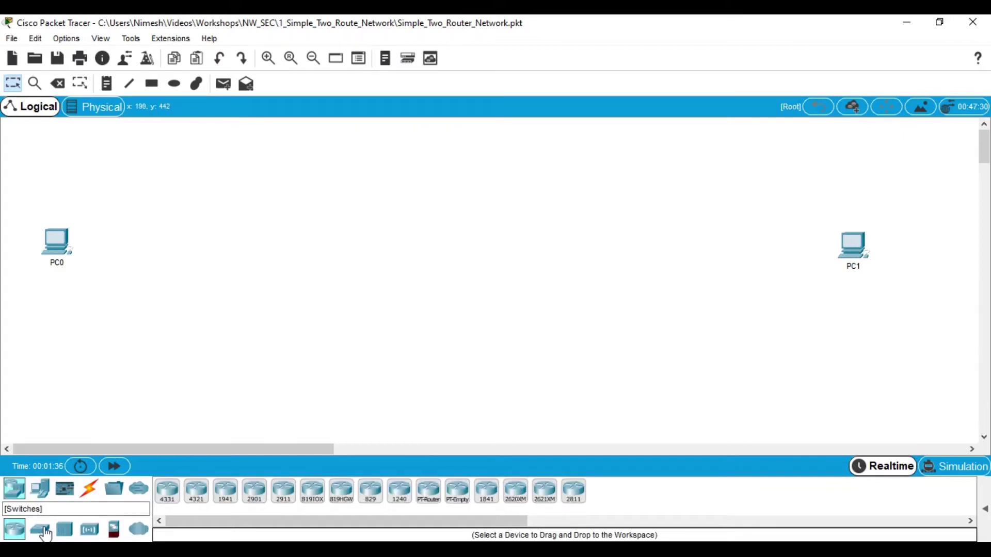
click(42, 531)
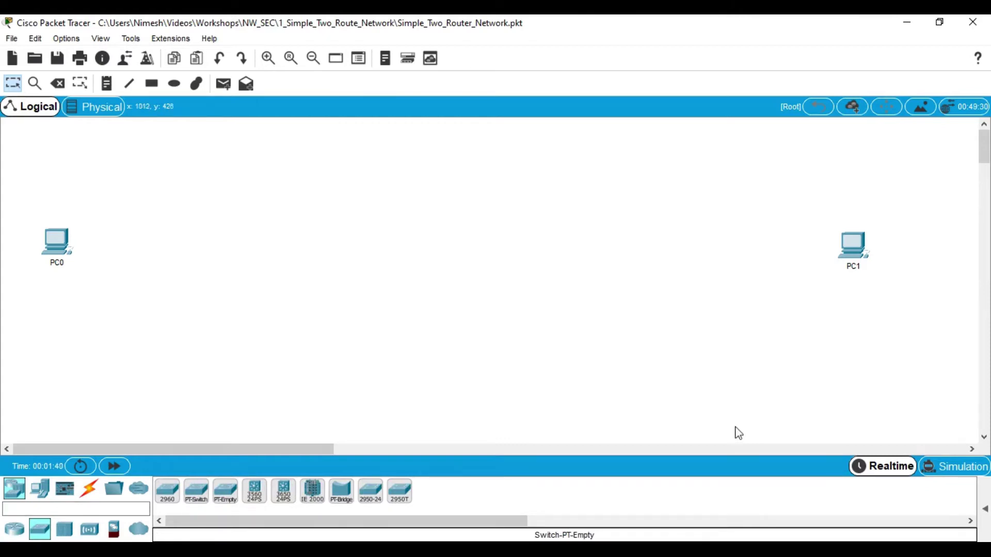
click(166, 492)
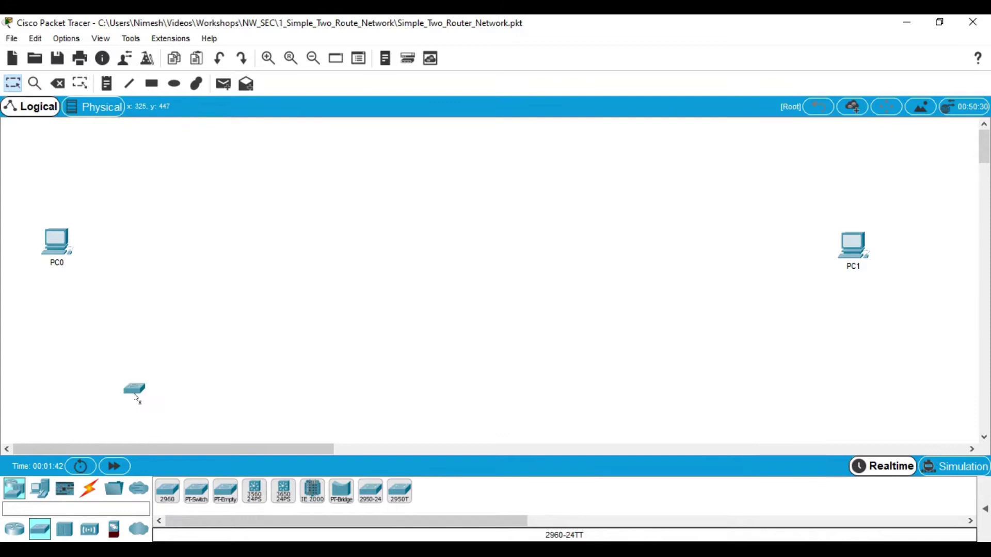
click(188, 260)
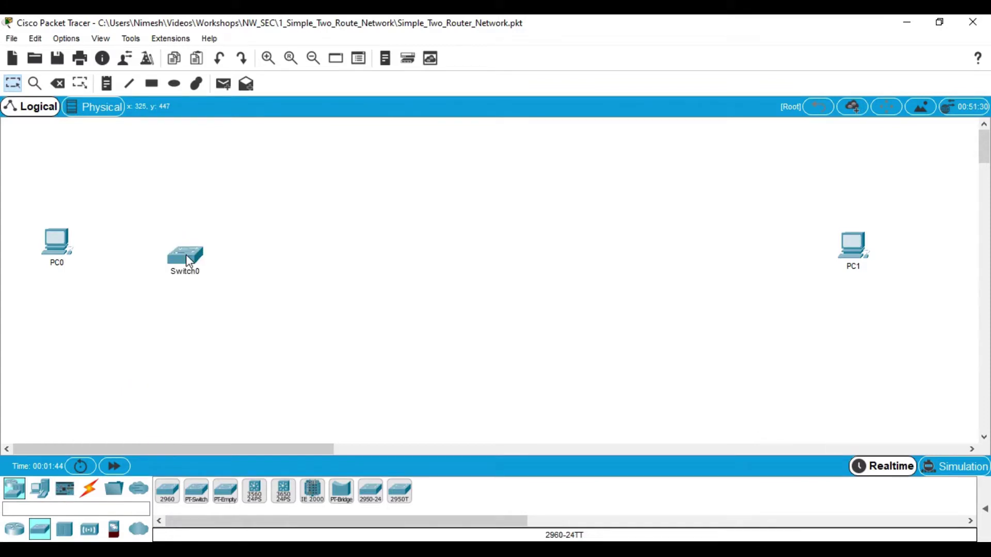
drag(188, 260, 182, 243)
click(167, 492)
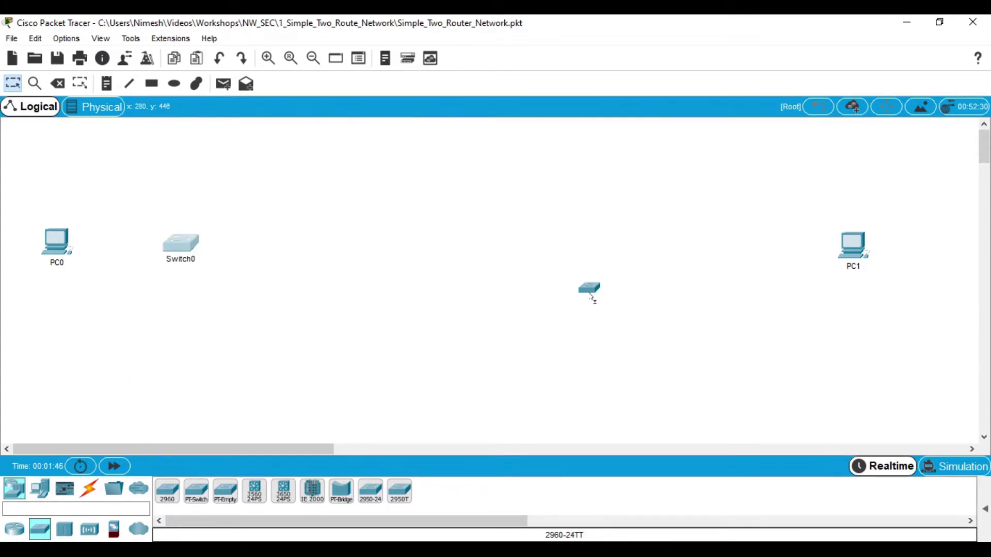
drag(729, 260, 722, 255)
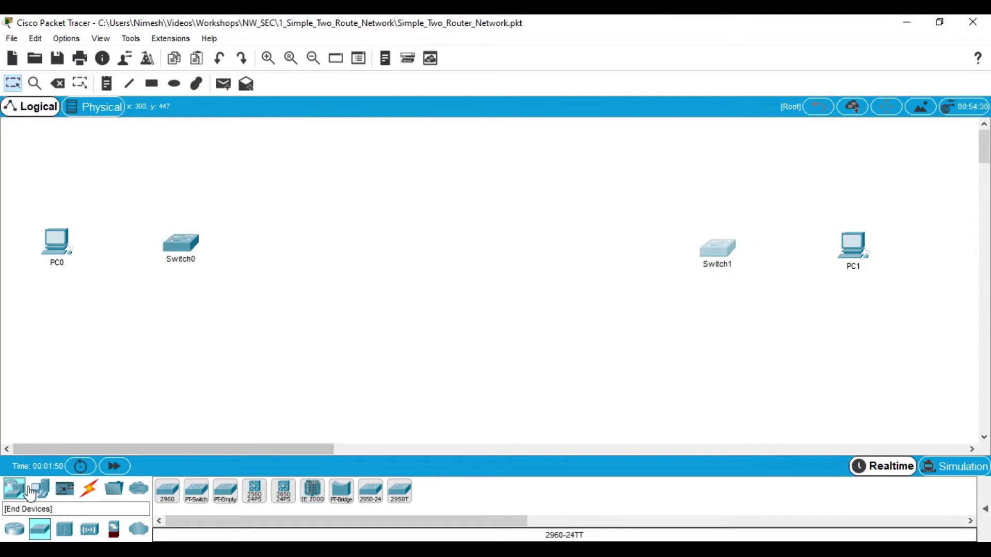
Add two 1941 routers between the two switches, one nearer to each switch.
click(15, 530)
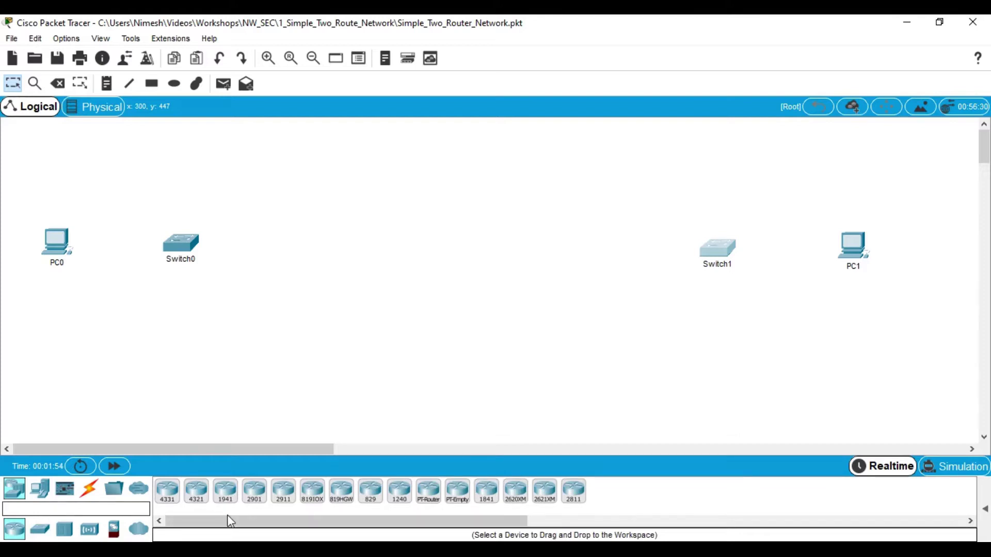
drag(225, 493, 335, 256)
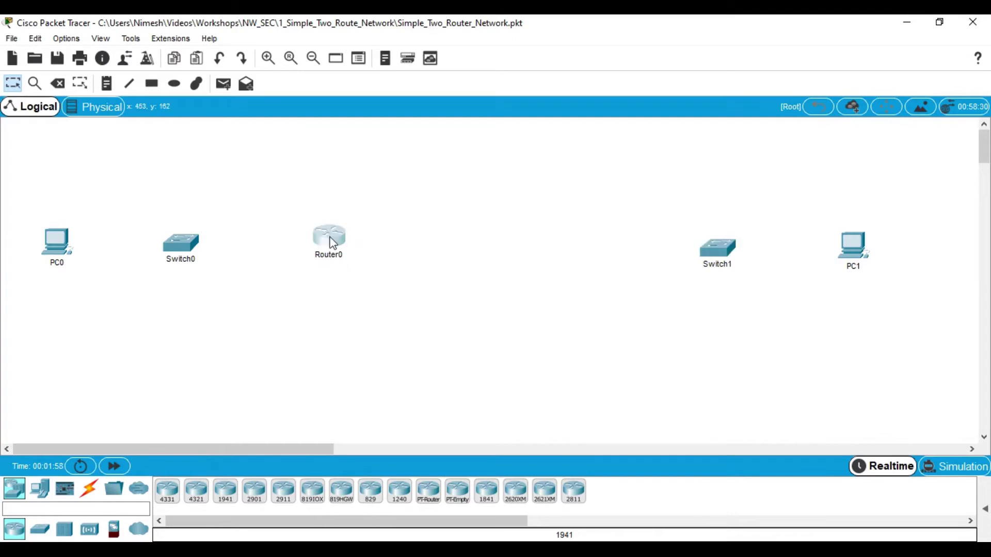
drag(224, 498, 550, 247)
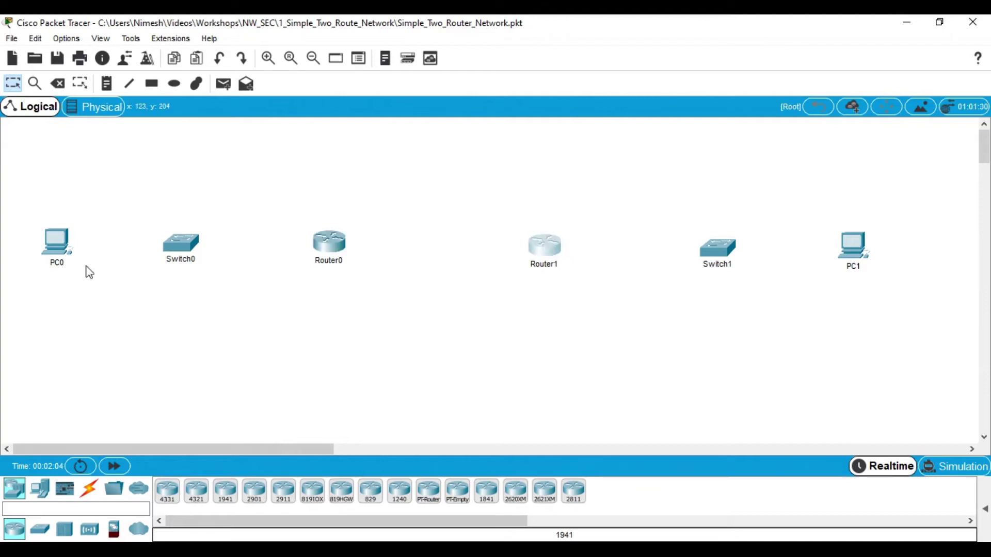
Rename PC0 as "PC A" and PC1 as "PC B".
click(64, 264)
key(BackSpace)
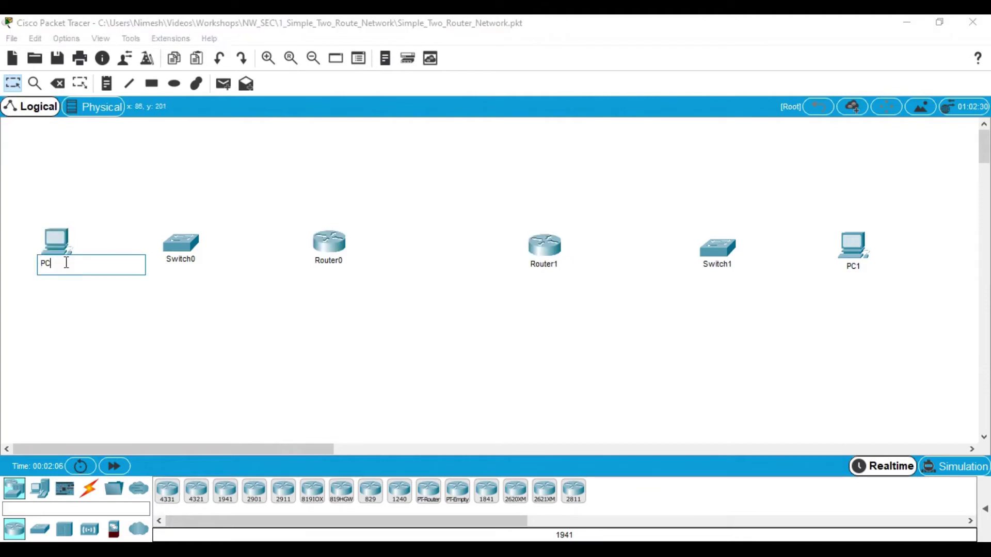
text(A)
double_click(857, 266)
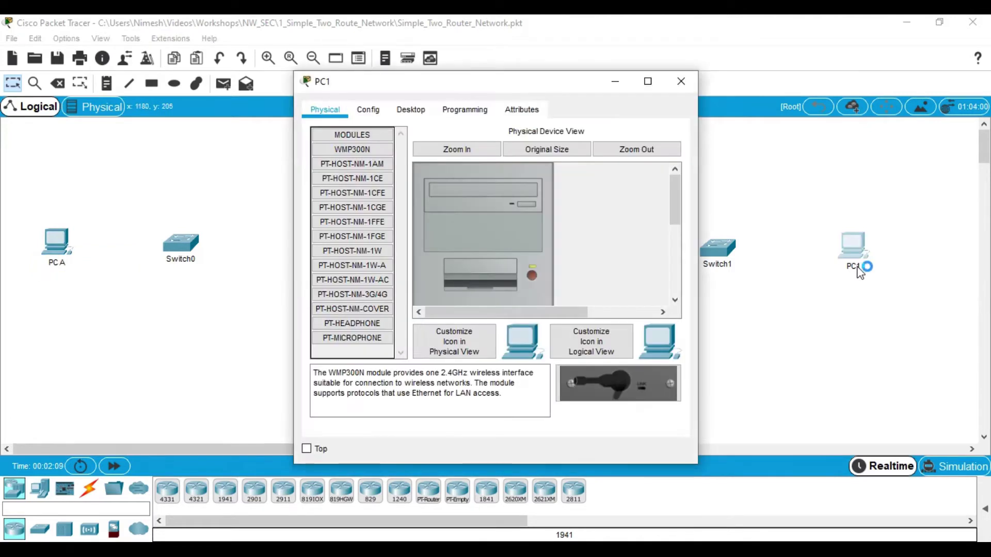
click(679, 80)
click(855, 264)
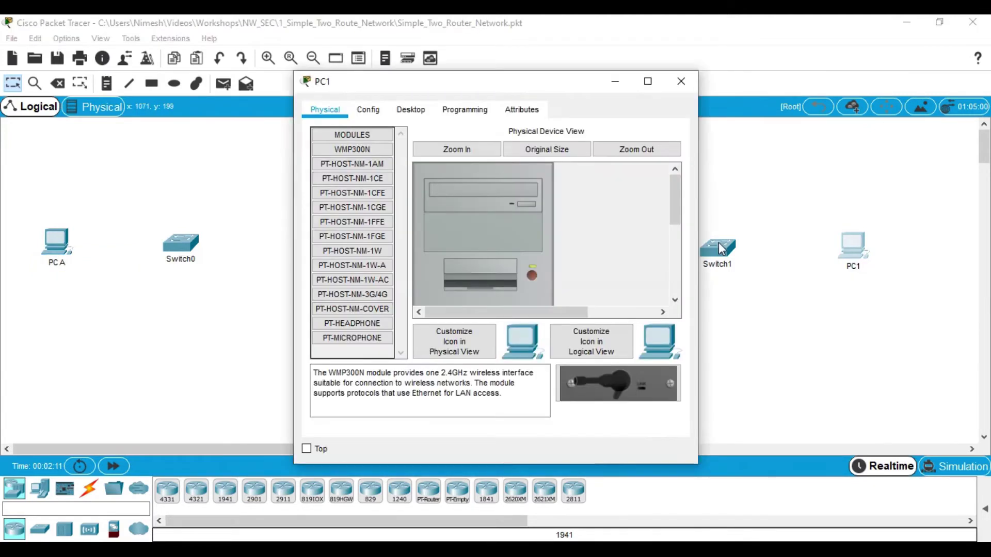
click(683, 83)
click(858, 268)
key(BackSpace)
text(B)
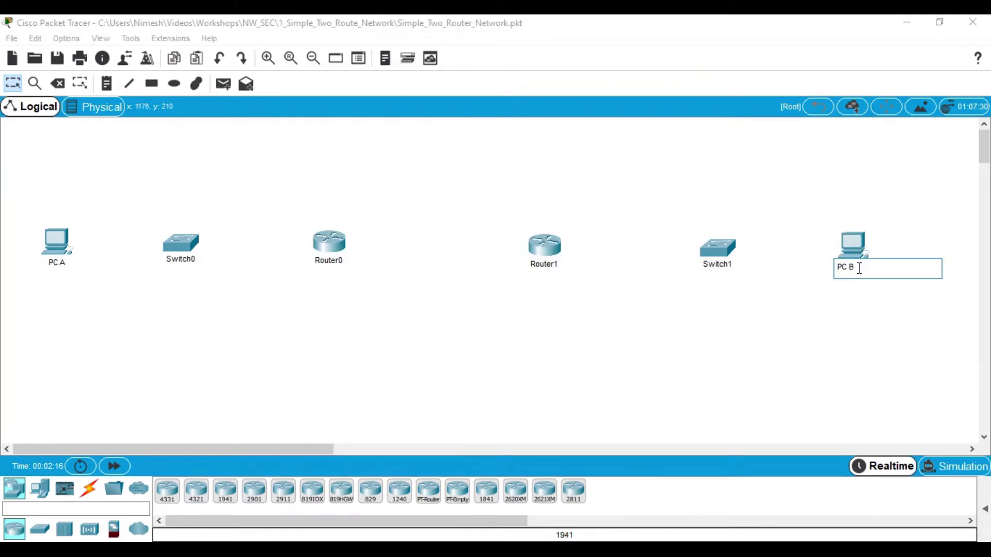
Rename Switch0 as S1 and Router0 as R1.
click(180, 258)
drag(192, 259, 144, 256)
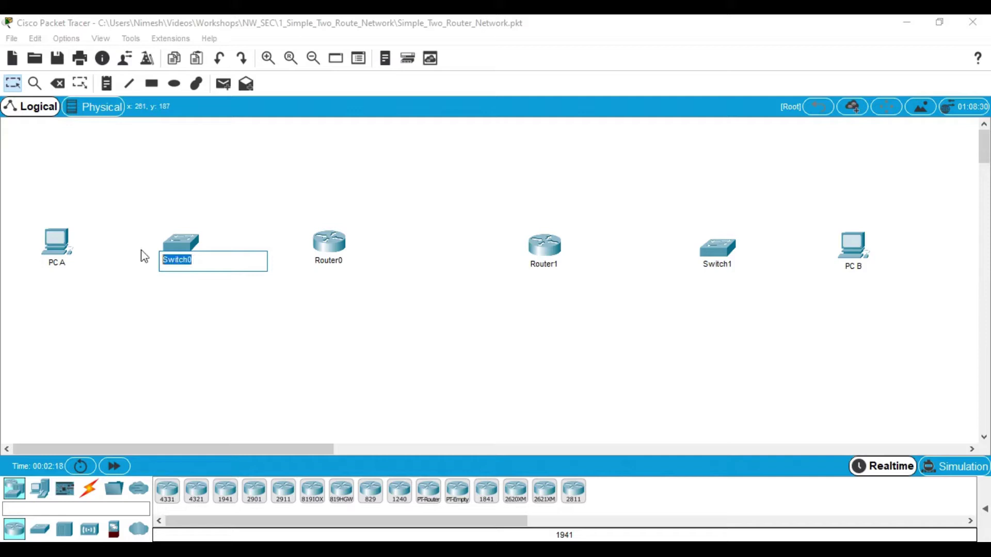
text(S1)
click(330, 261)
drag(341, 261, 292, 261)
text(R1)
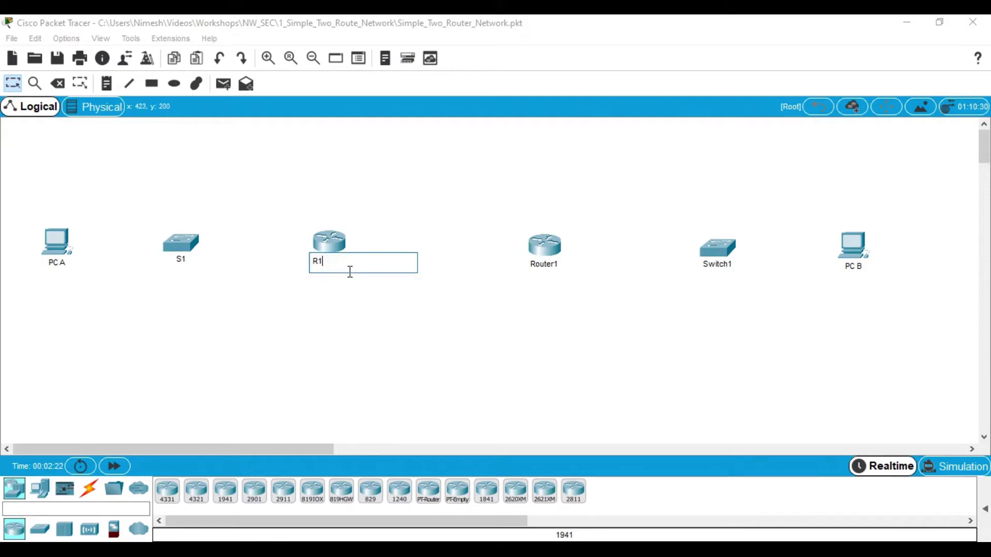
Rename Router1 as R2 and Switch1 as S2.
click(542, 271)
click(543, 268)
drag(557, 265, 511, 265)
text(R)
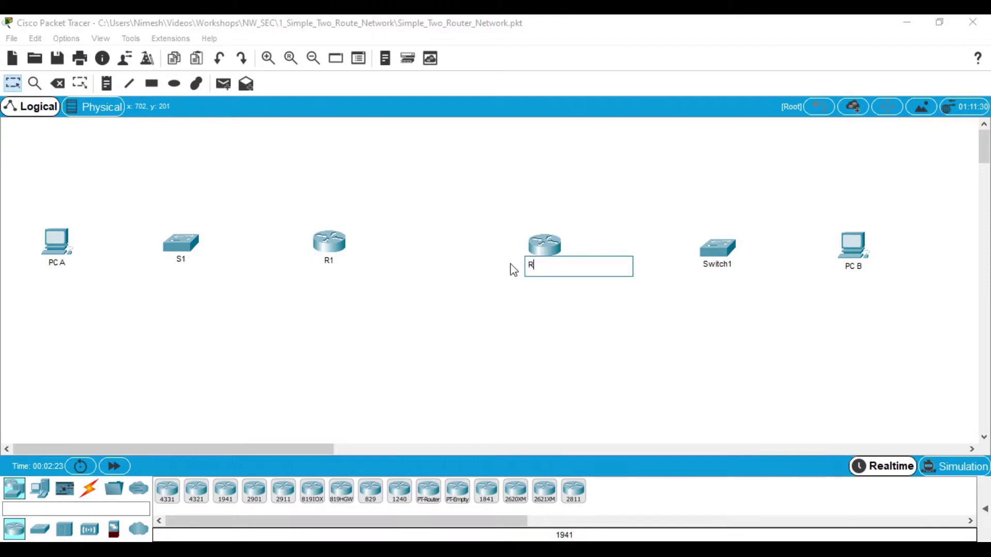
text(2)
click(732, 264)
drag(732, 263, 668, 259)
text(S)
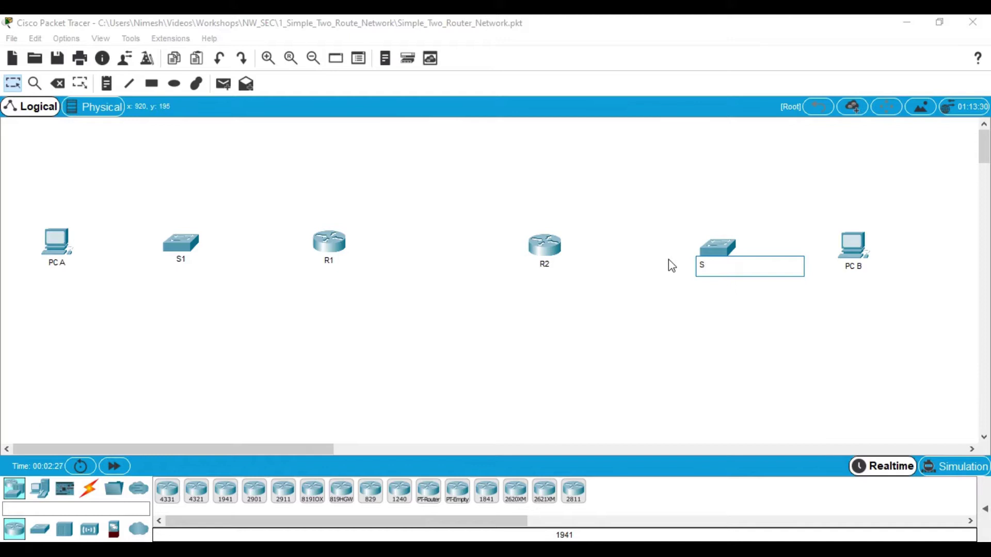
click(676, 312)
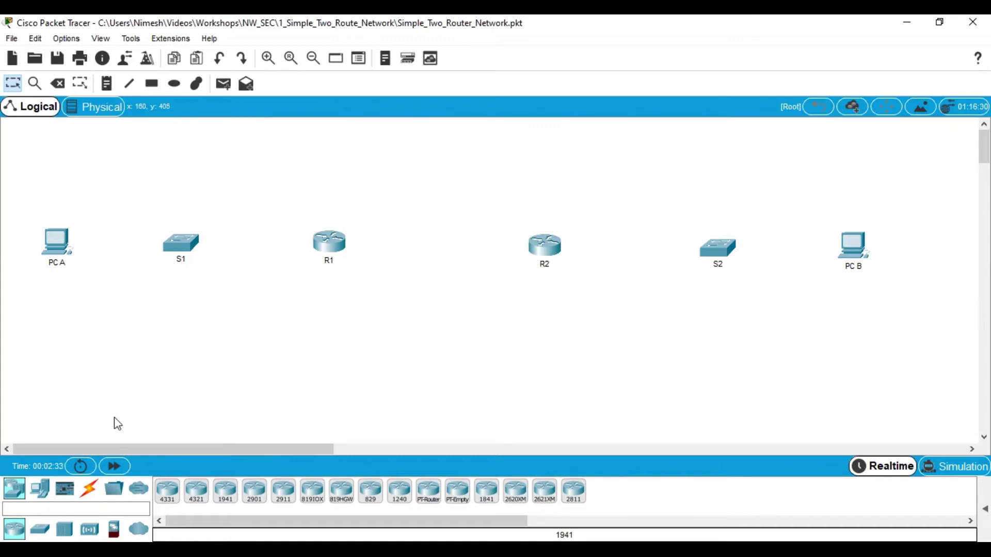
Connect PC A's FastEthernet0 to S1's FastEthernet0/1 with a copper straight-through cable.
click(96, 496)
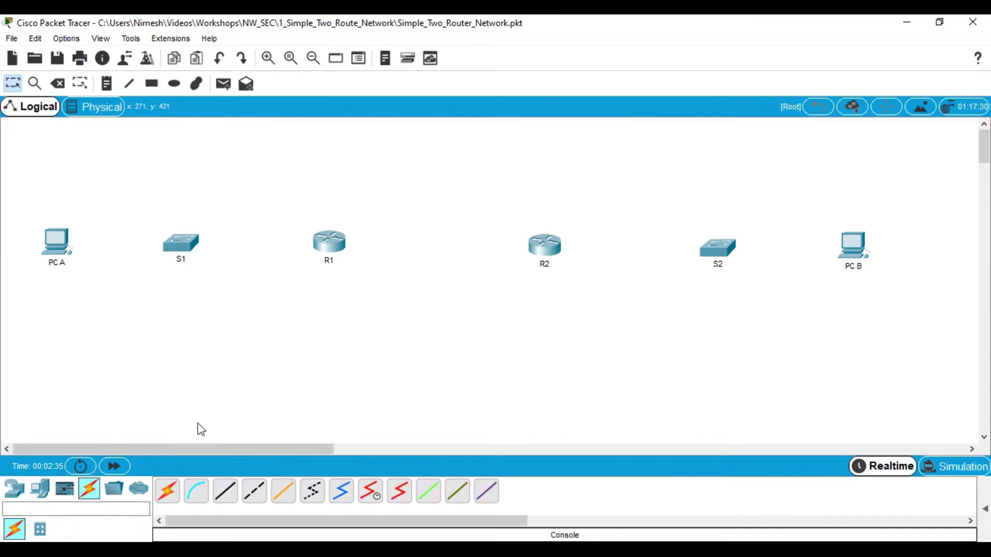
click(223, 500)
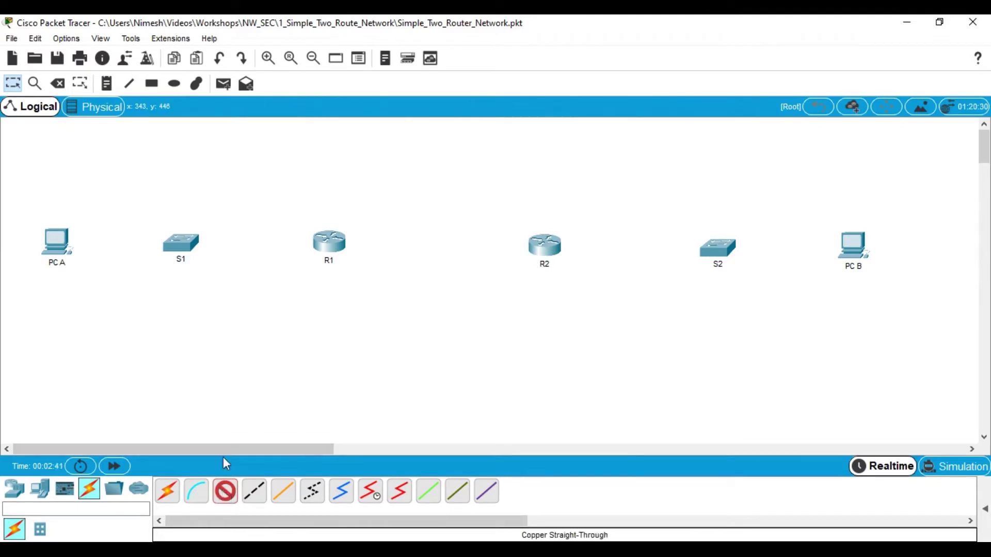
click(227, 498)
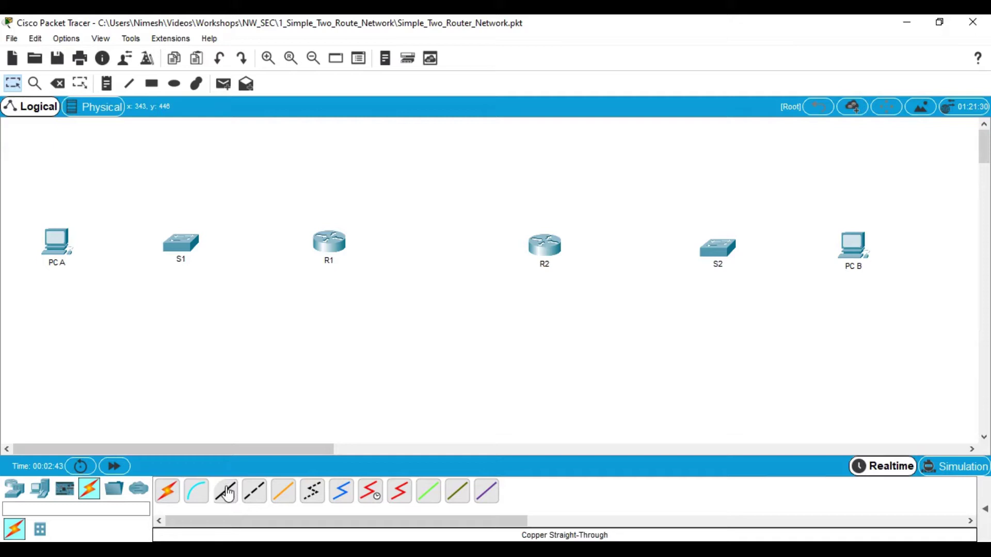
click(227, 498)
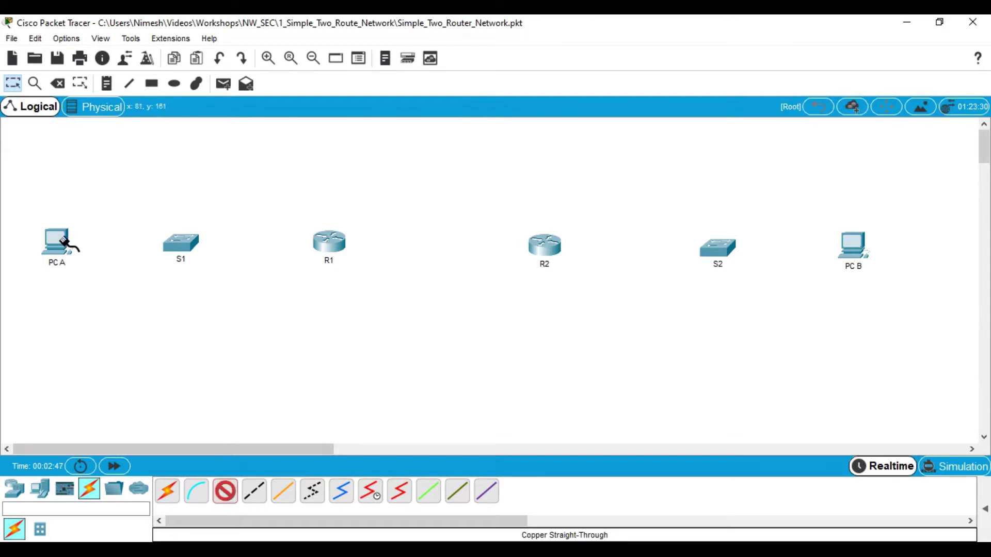
mouse_move(62, 241)
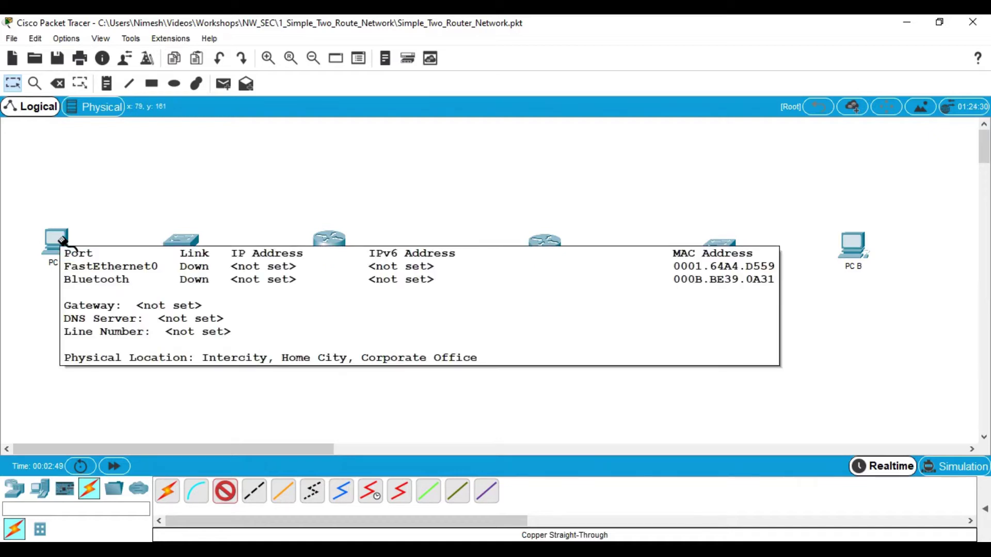
click(59, 237)
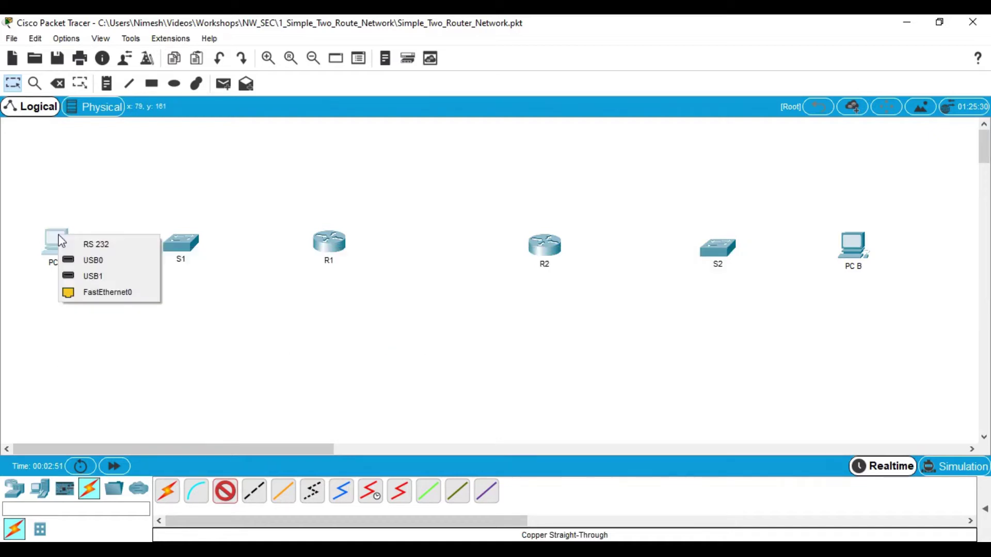
click(95, 298)
click(183, 246)
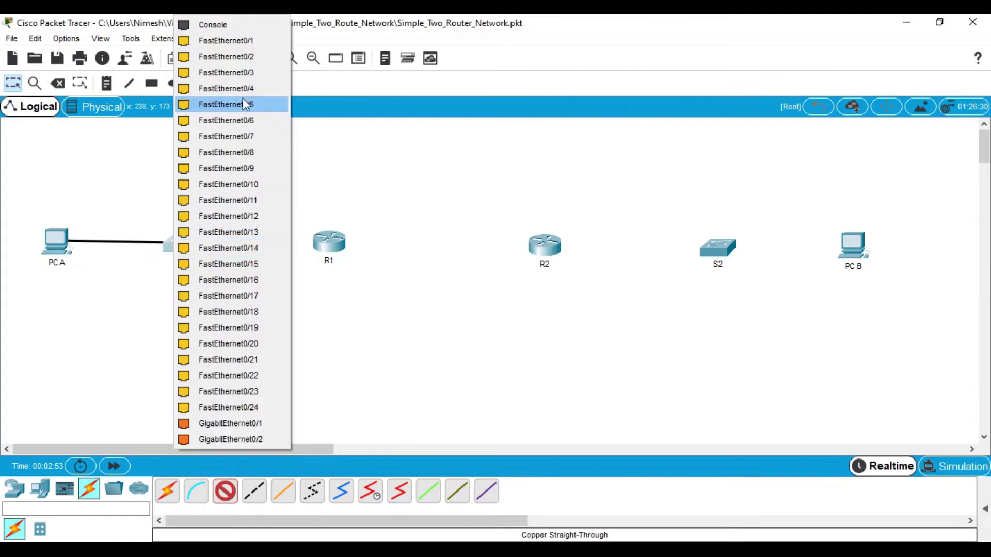
click(243, 98)
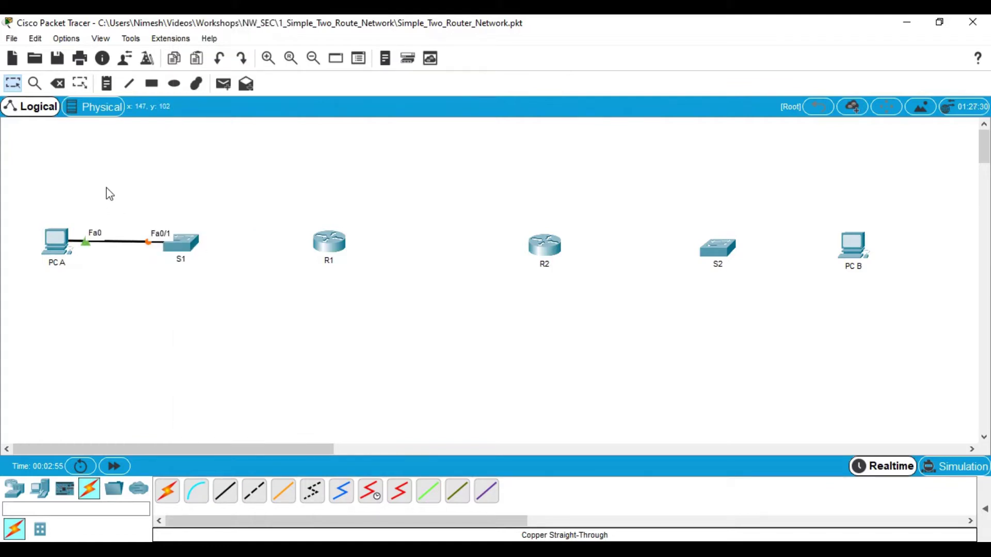
Connect PC B's FastEthernet0 to S2's FastEthernet0/1 with a copper straight-through cable.
click(225, 491)
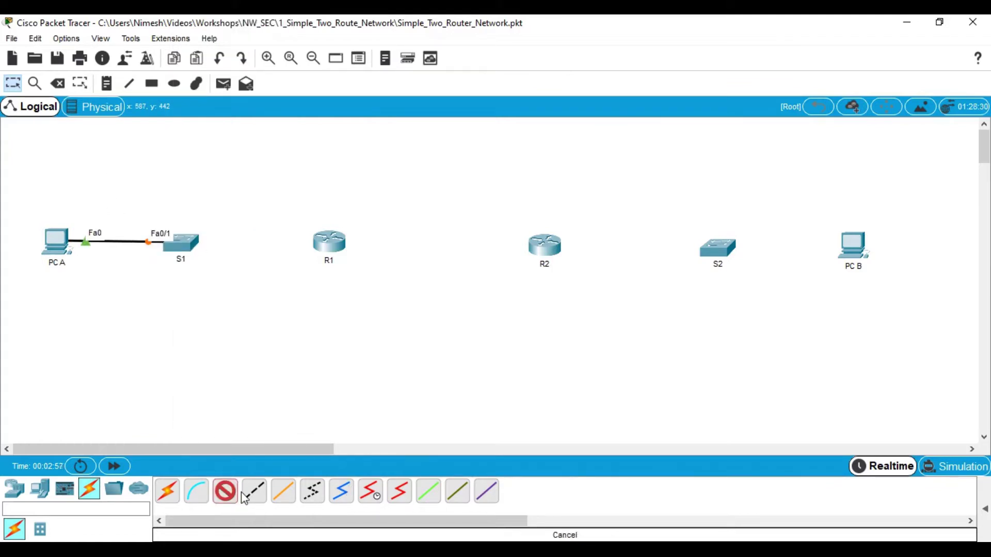
click(854, 251)
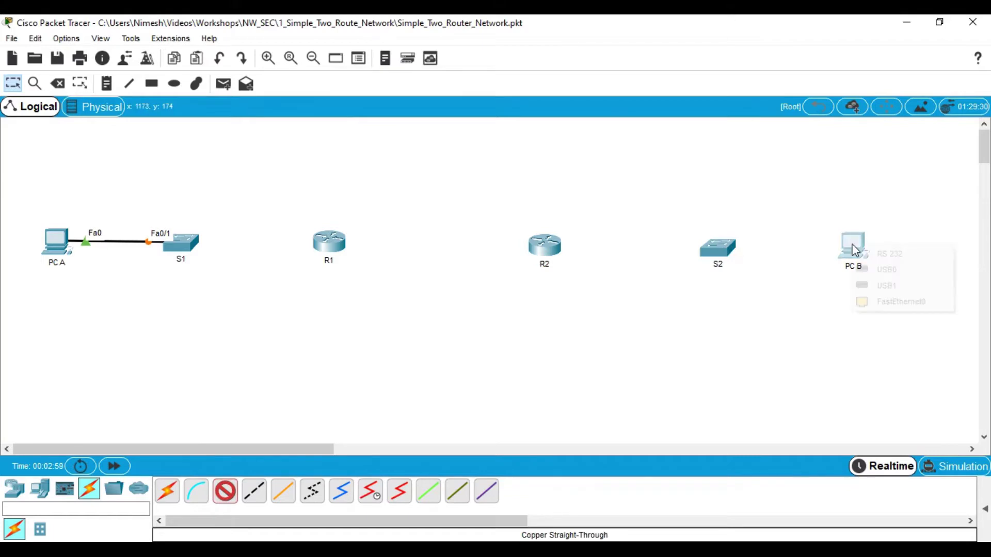
click(893, 301)
click(726, 252)
click(753, 40)
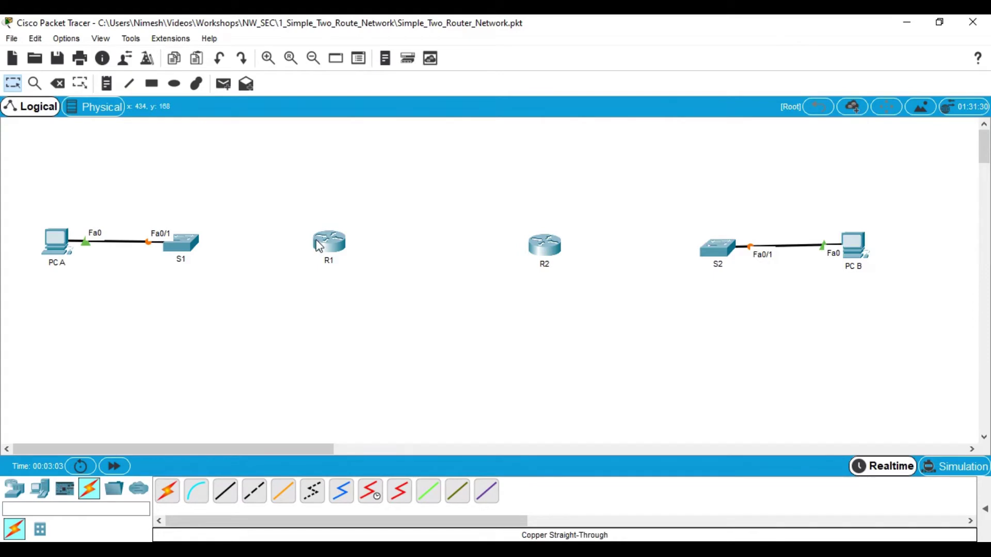
Install an HWIC-2T serial module in router R1's empty slot next to its built-in Ethernet ports.
mouse_move(340, 247)
click(331, 248)
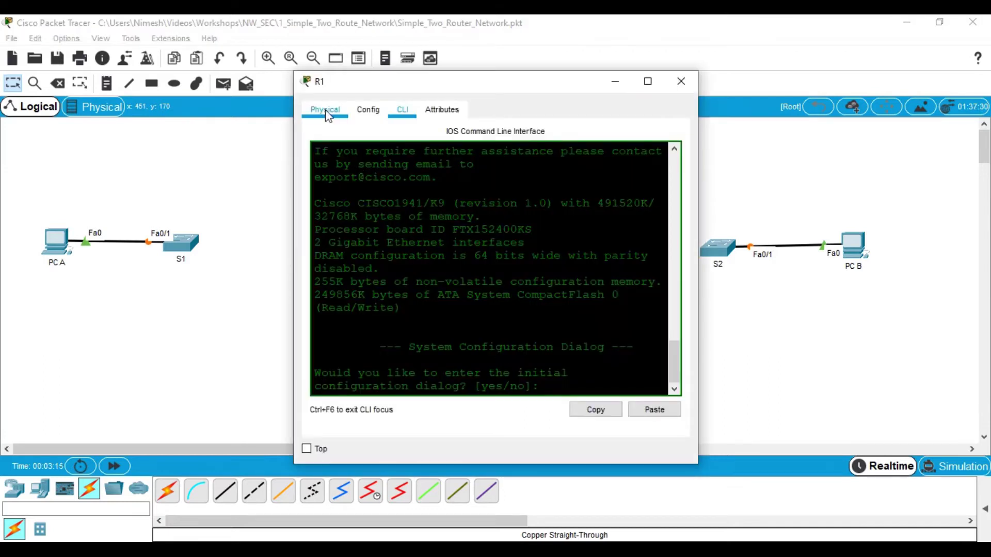
click(325, 111)
click(648, 81)
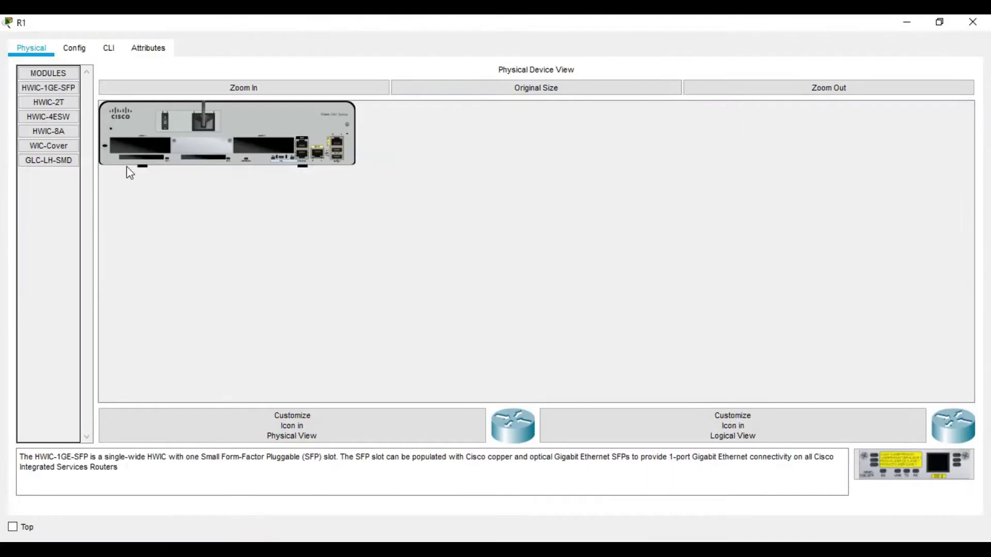
click(51, 103)
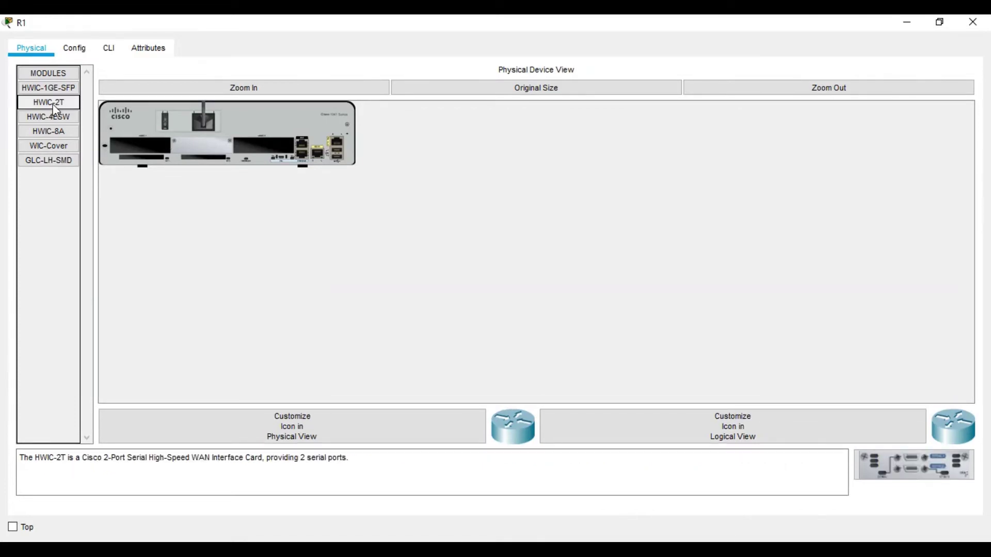
drag(926, 472, 274, 150)
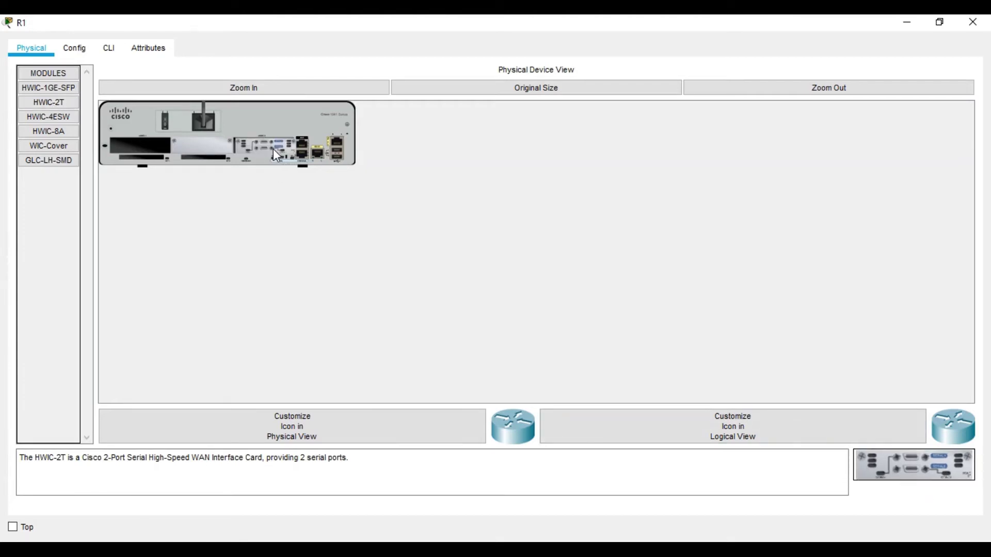
Power router R1 back on, check its boot output, and close its device window.
click(166, 115)
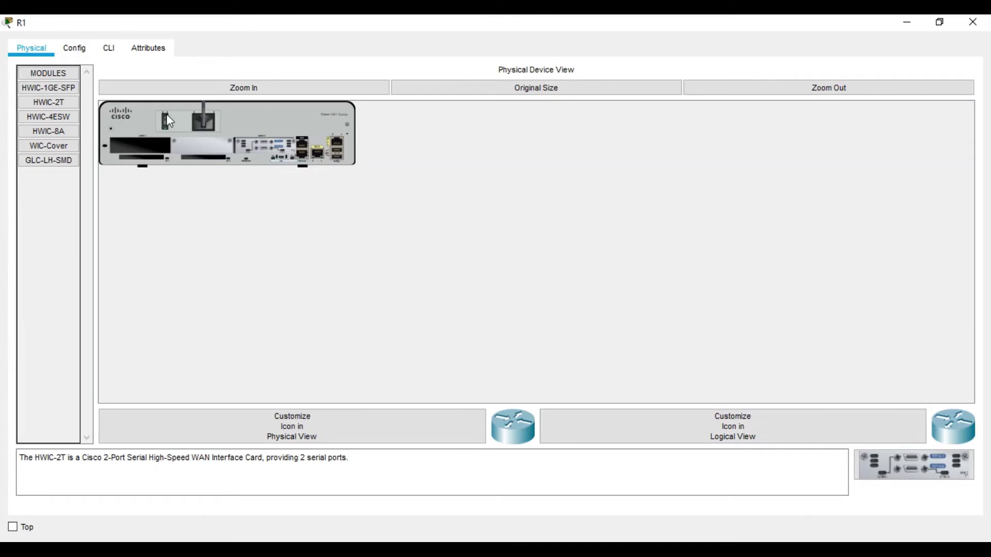
click(108, 48)
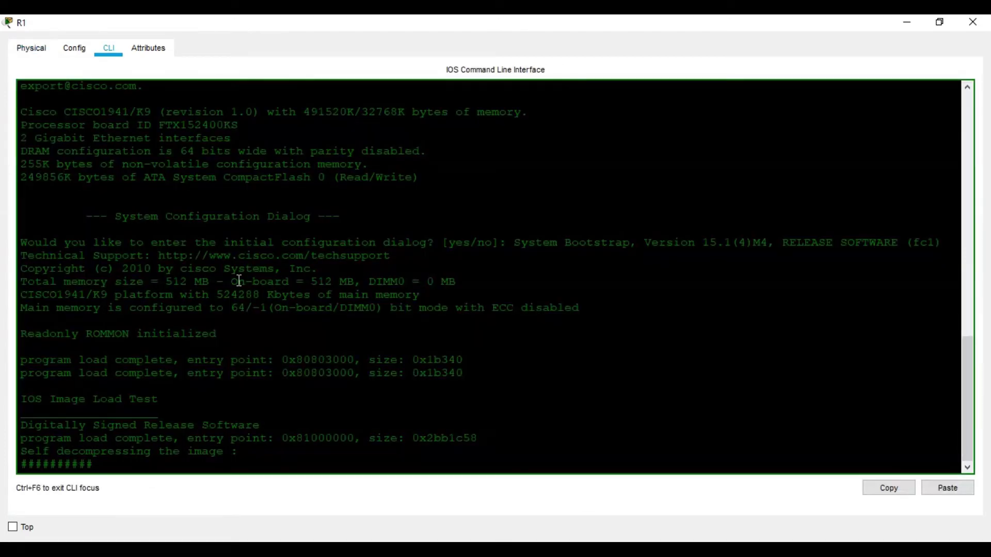
click(983, 26)
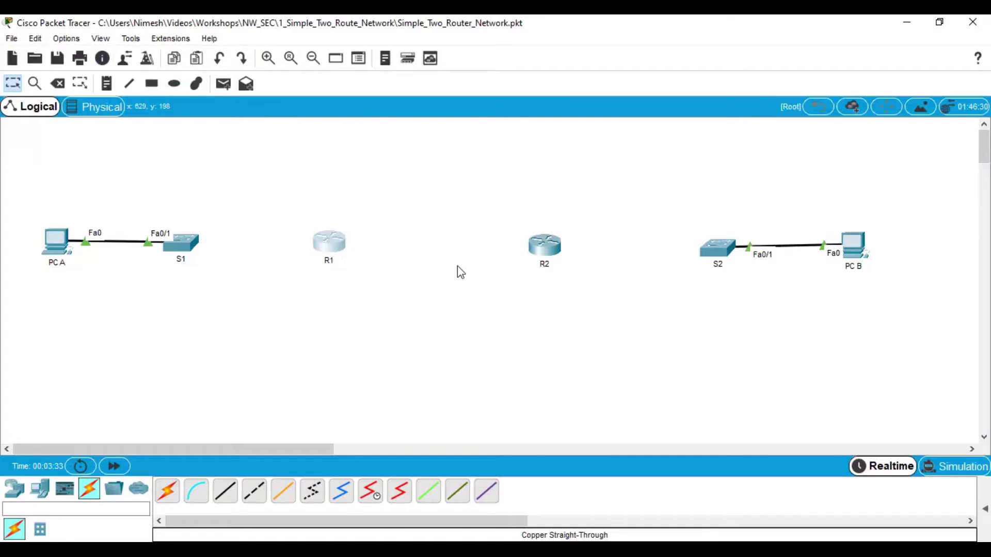
Install an HWIC-2T serial module in router R2's empty slot next to its built-in Ethernet ports, with the router powered back on.
click(543, 246)
click(648, 81)
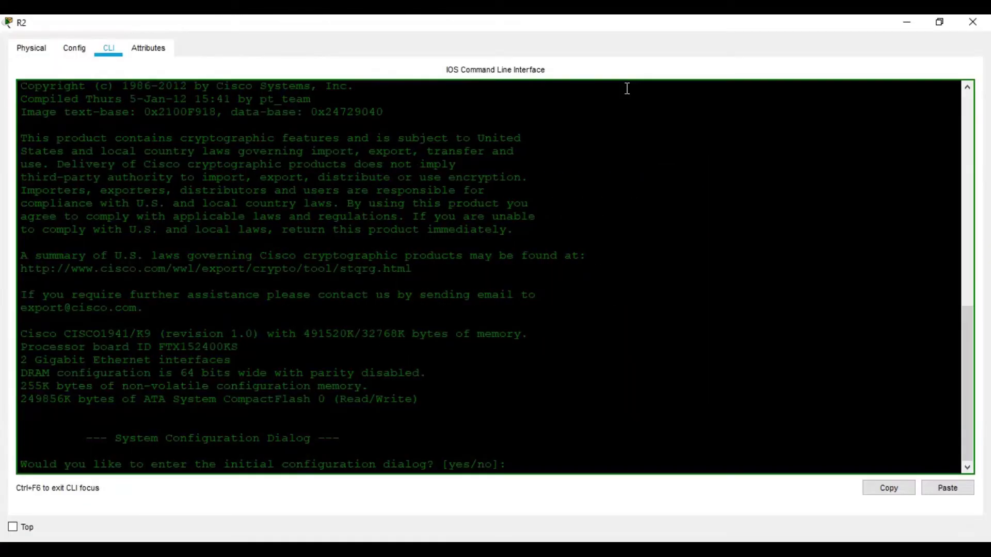
click(31, 48)
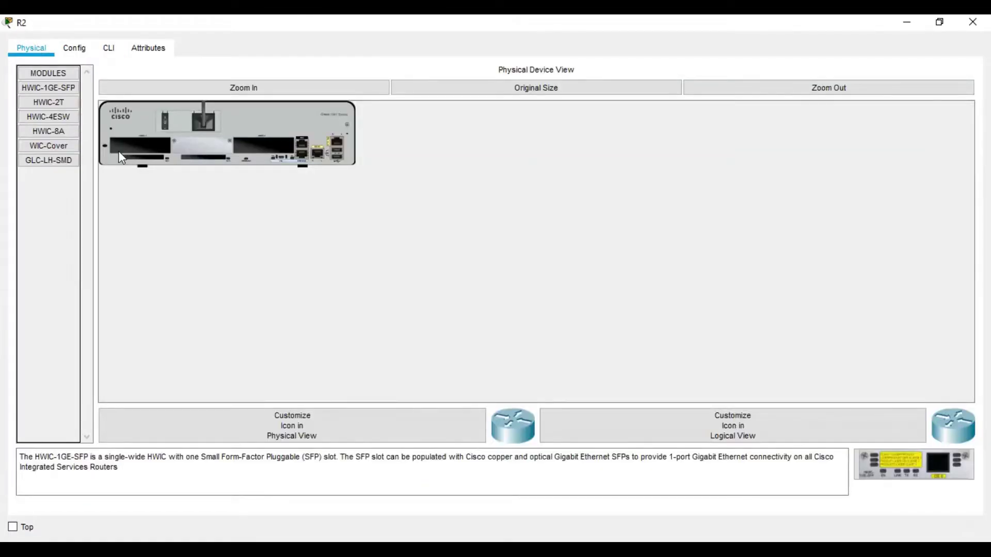
click(48, 103)
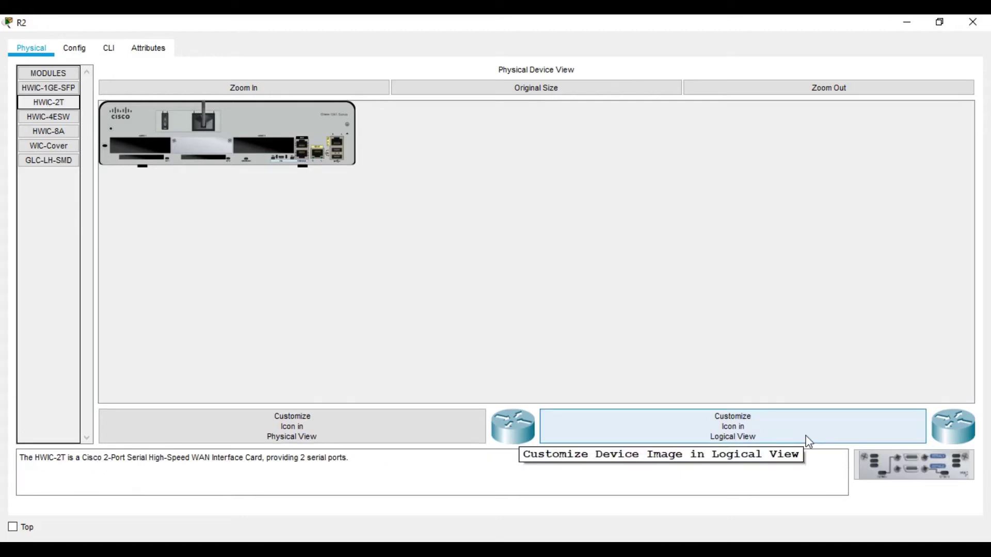
drag(887, 462, 266, 149)
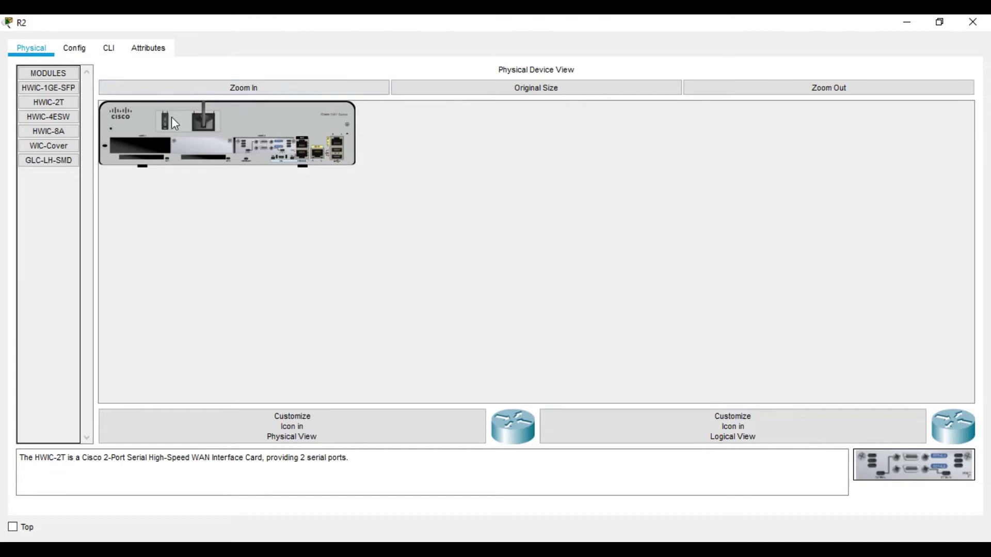
click(110, 49)
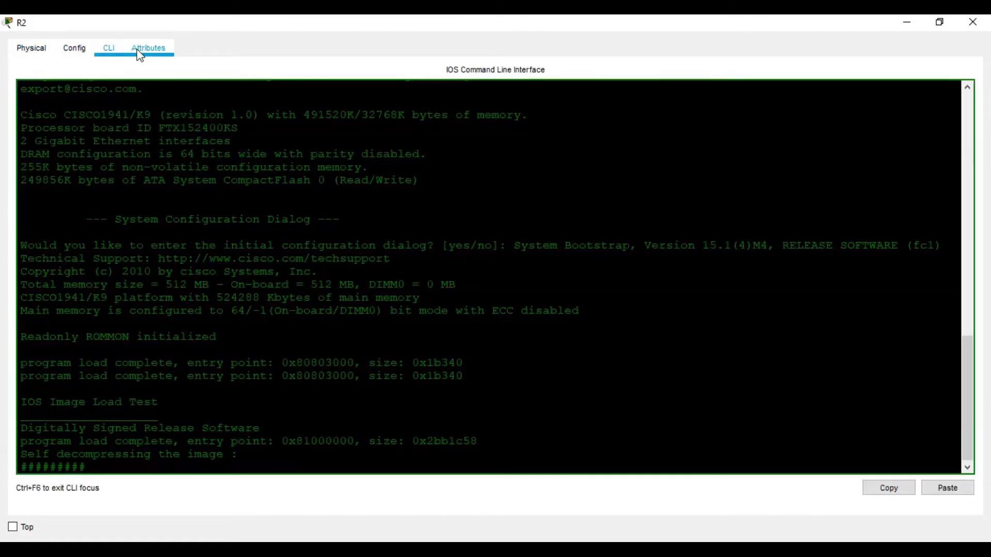
click(972, 22)
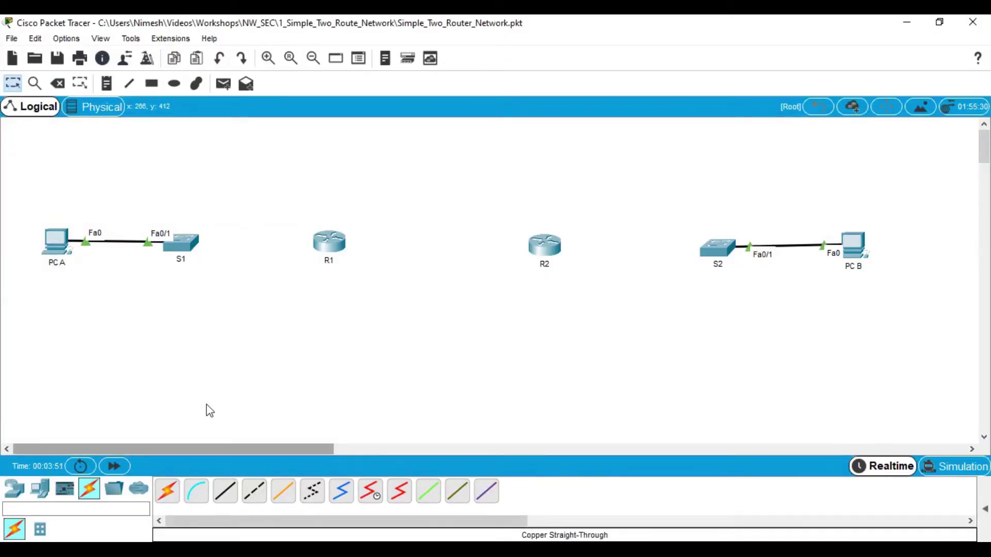
Connect S1's FastEthernet0/2 to R1's GigabitEthernet0/0 with a copper straight-through cable.
click(226, 492)
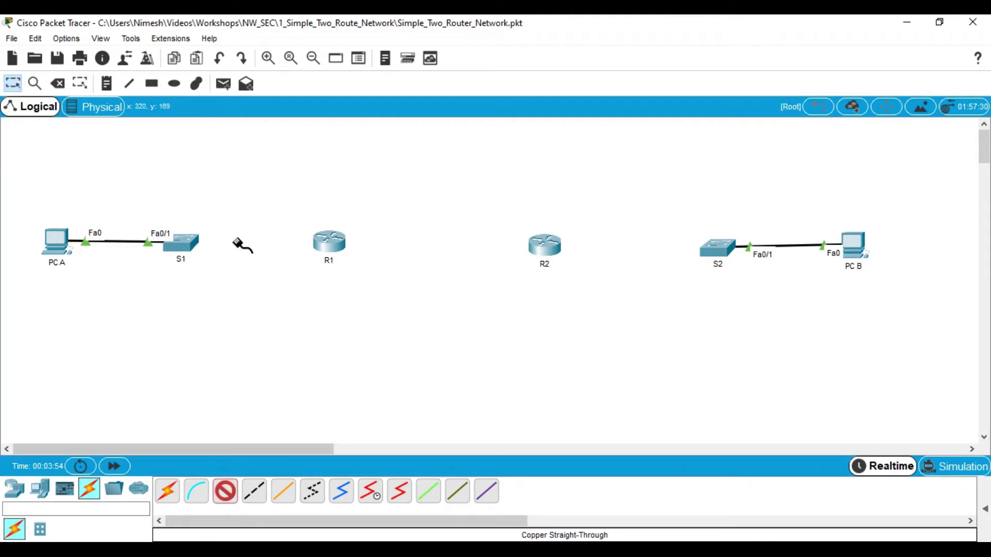
click(185, 243)
click(244, 64)
click(327, 247)
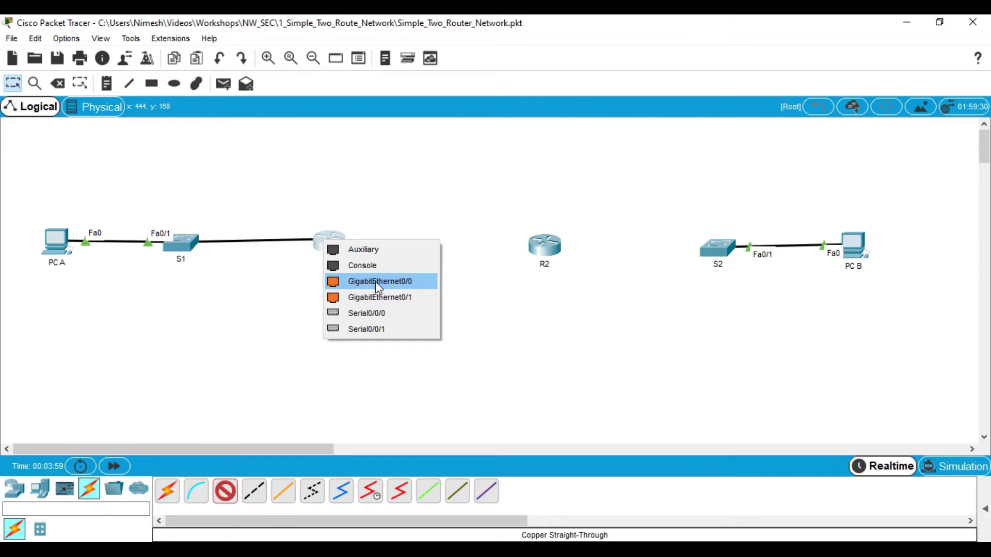
click(376, 281)
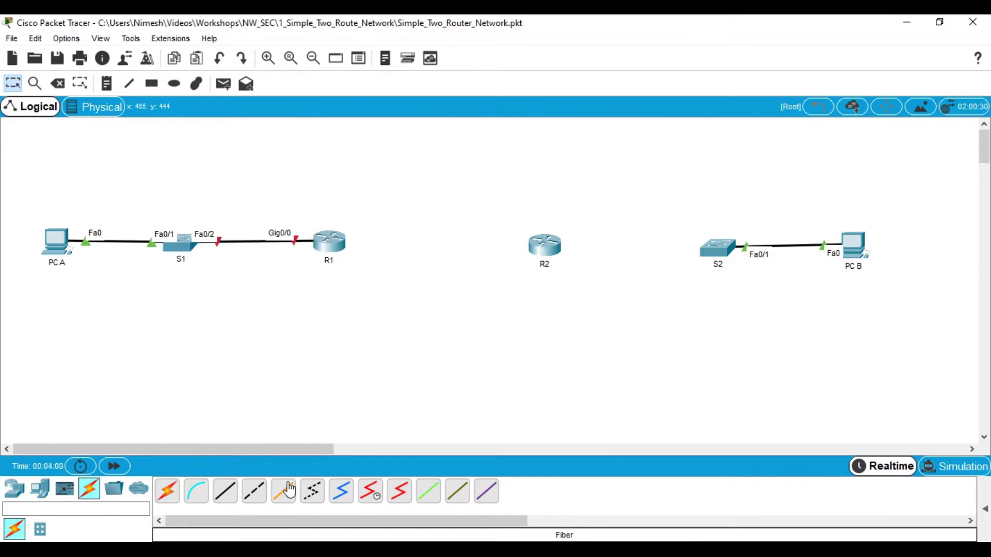
Connect S2's FastEthernet0/2 to R2's GigabitEthernet0/0 with a copper straight-through cable.
click(225, 491)
click(716, 249)
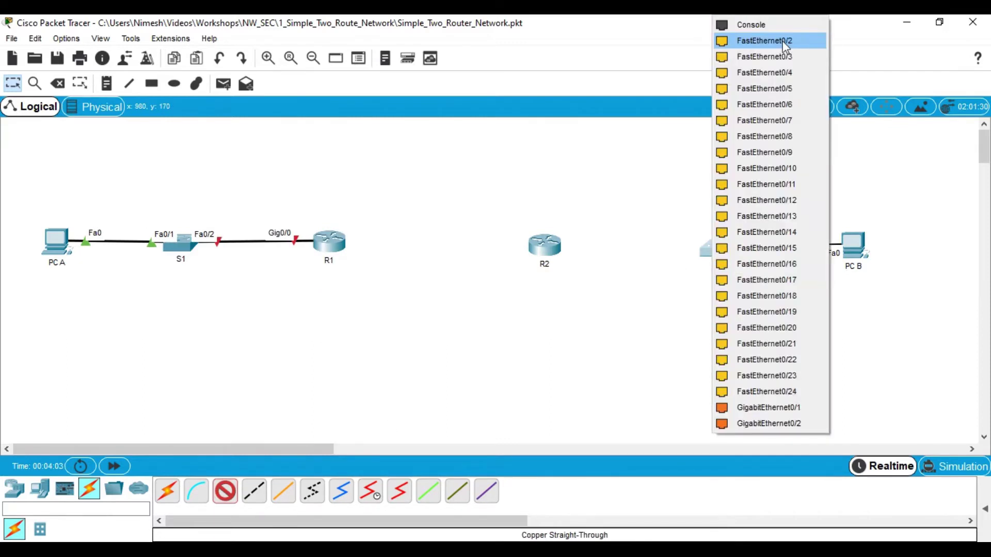
click(783, 39)
click(548, 246)
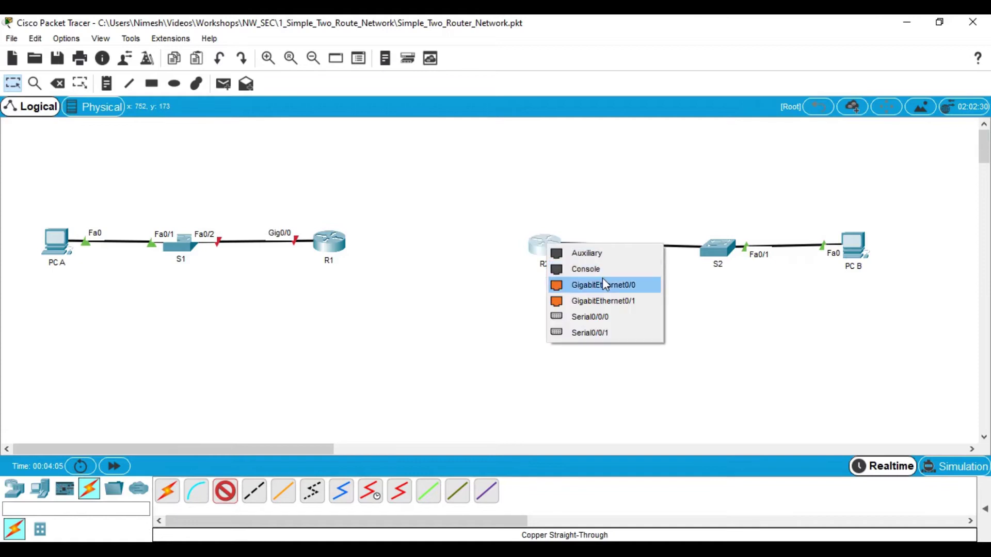
click(602, 278)
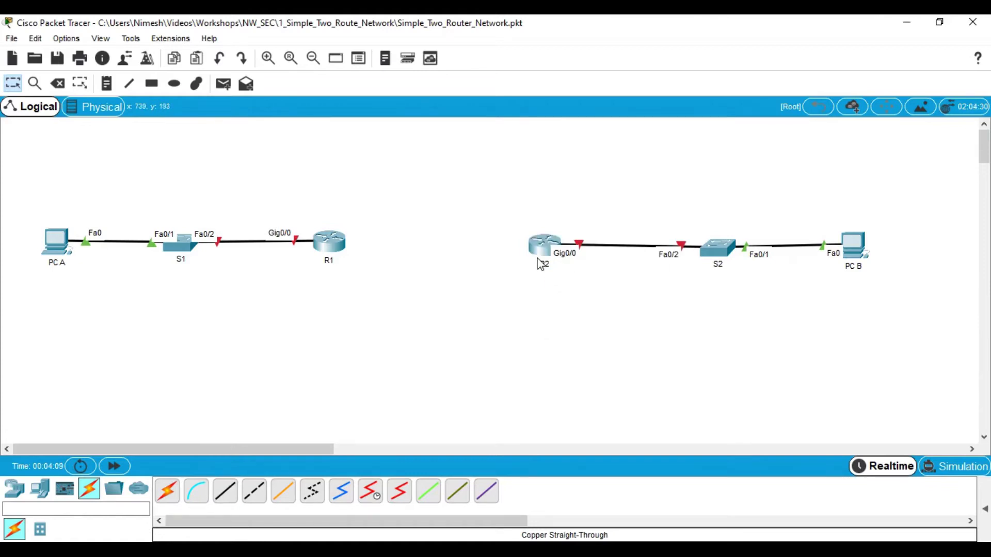
Connect R1's Serial0/0/0 to R2's Serial0/0/0 with a serial DCE cable, starting from R1 as the DCE side.
mouse_move(539, 263)
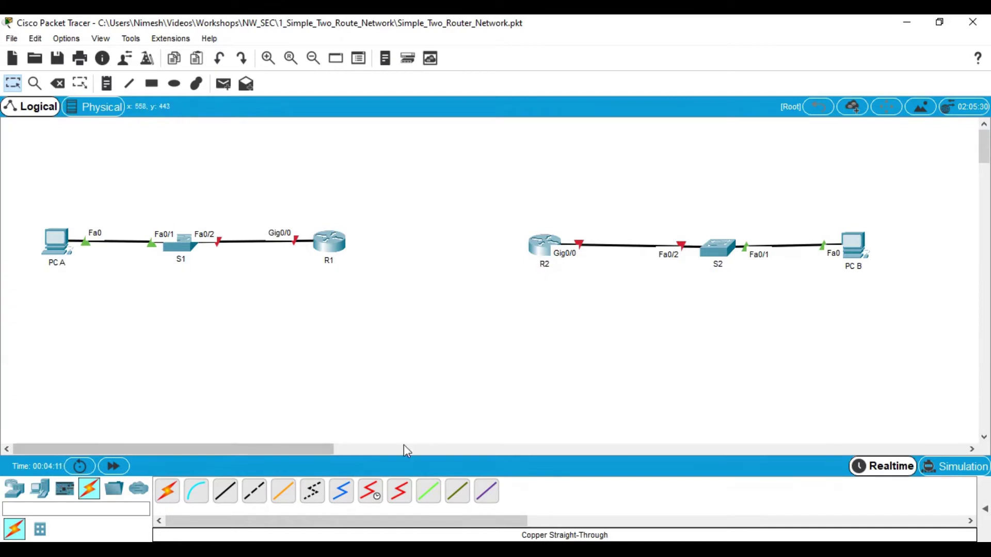
click(371, 495)
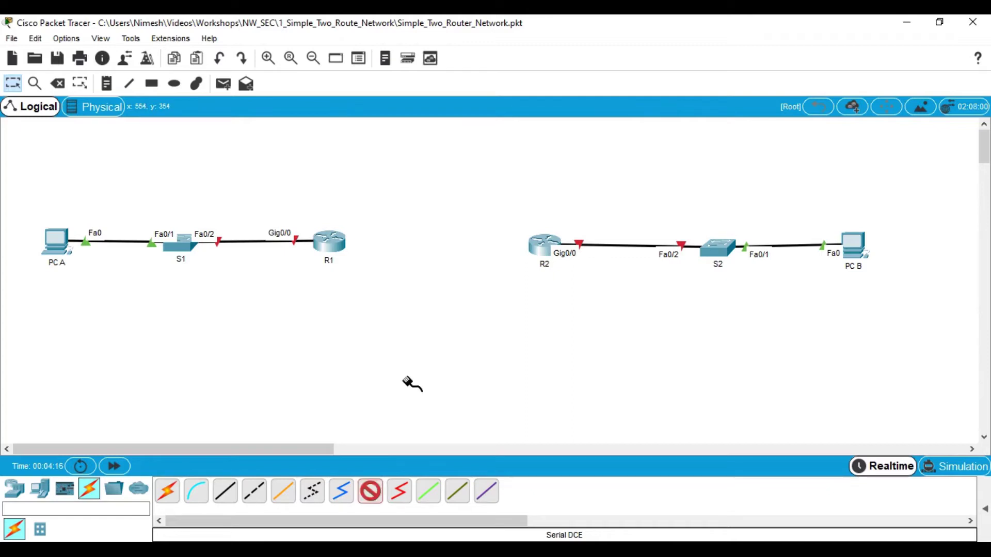
click(336, 243)
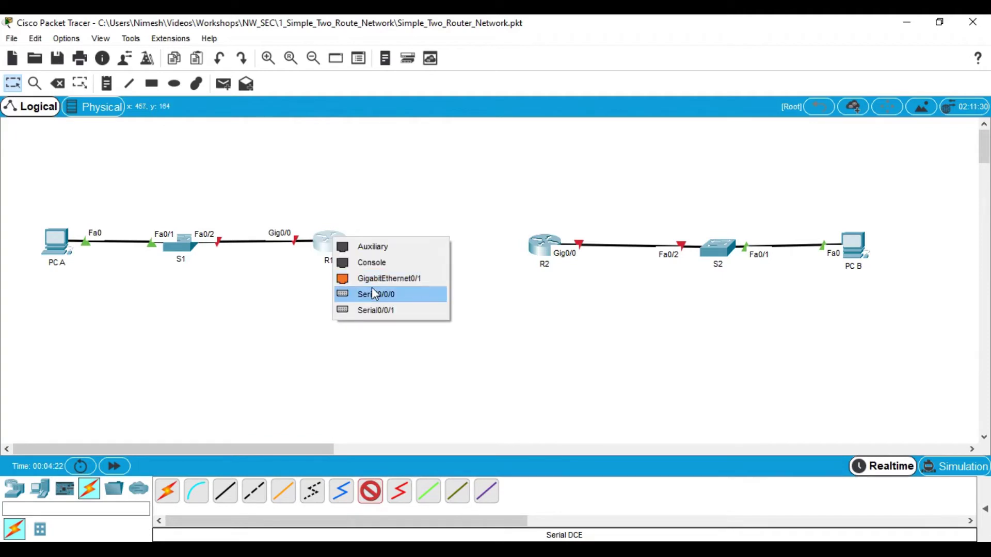
click(372, 287)
click(542, 245)
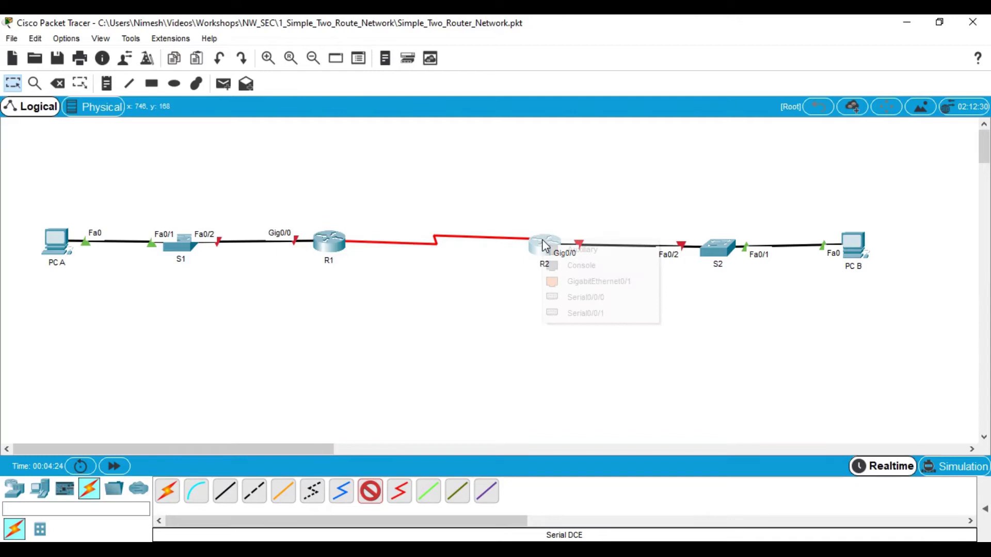
click(574, 298)
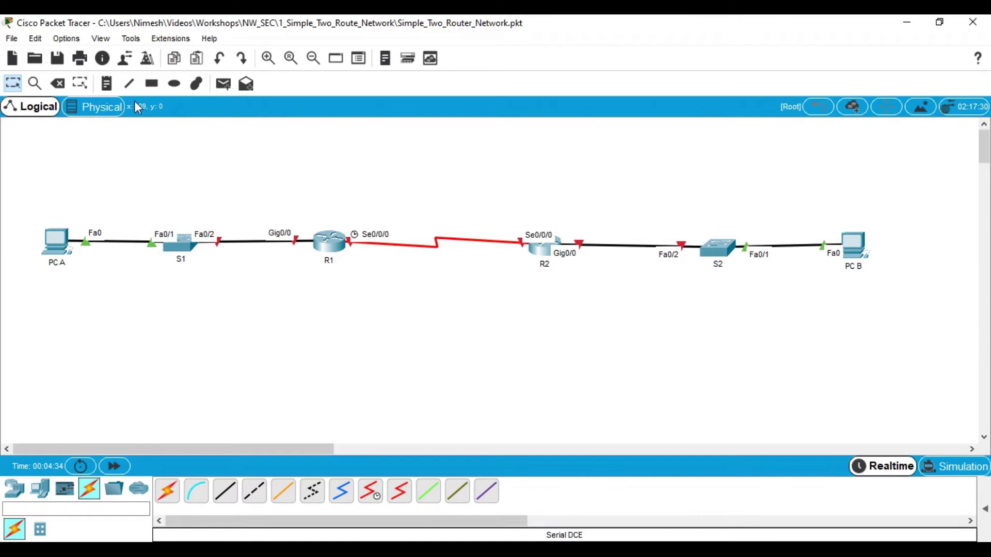
Place the note 192.168.1.0/24 below the PC A and S1 link and the note 192.168.2.0/24 below S2.
click(106, 83)
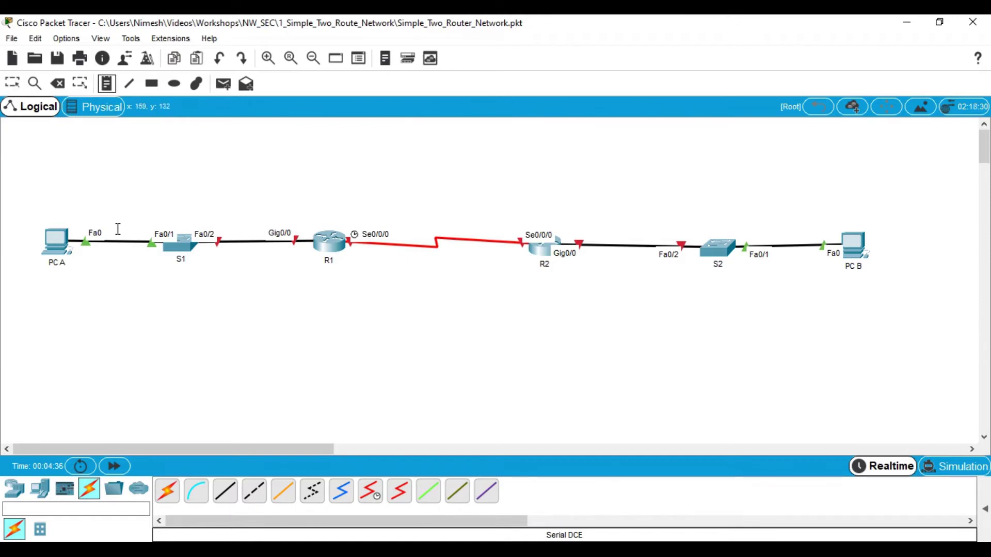
click(91, 271)
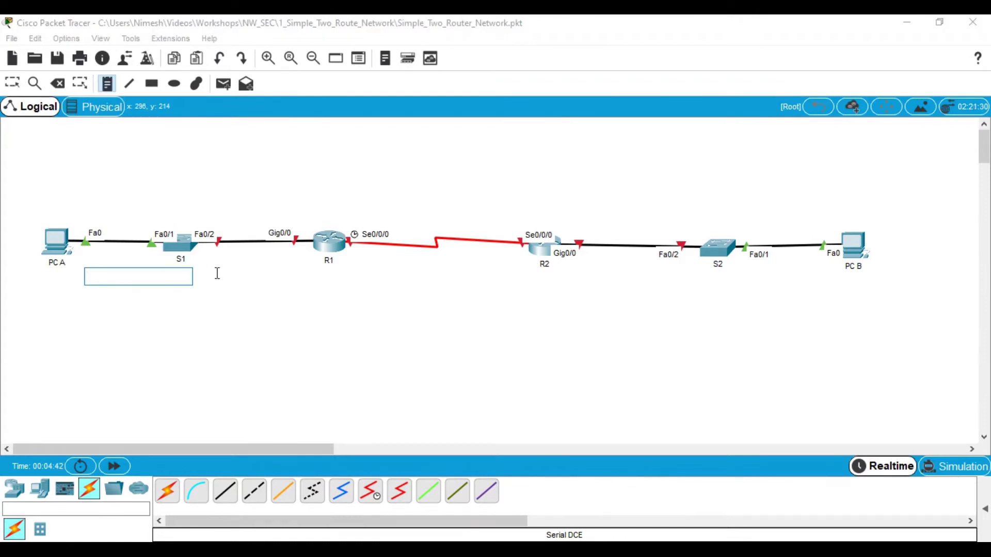
text(192.16)
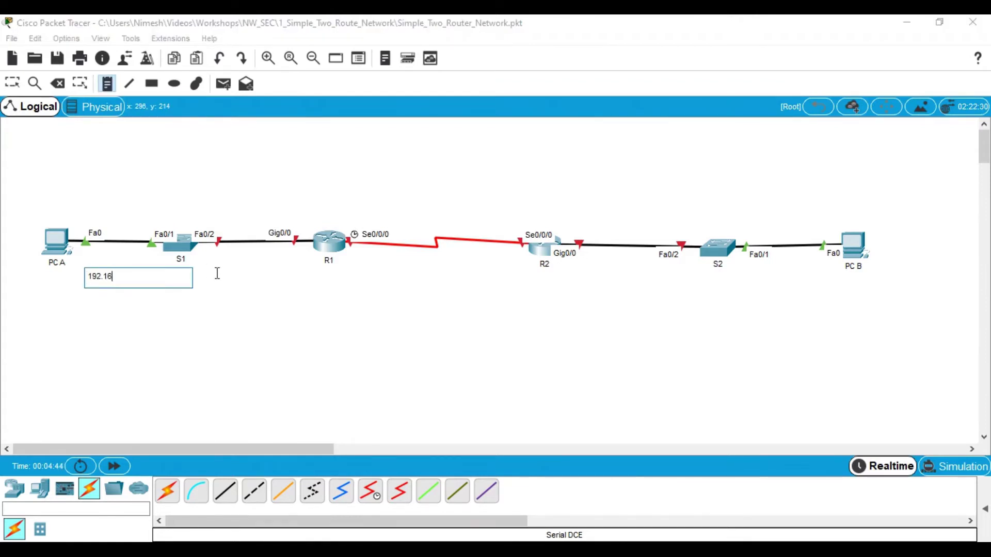
text(8.1.0/24)
click(666, 279)
text(192.)
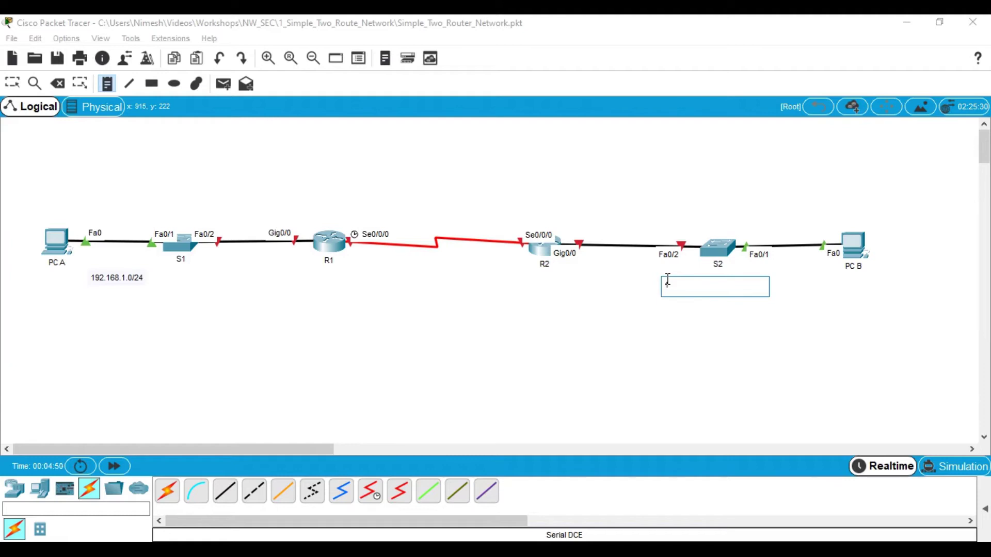
text(168.2.0/24)
Place the note 10.1.1.0/30 below the serial link between R1 and R2.
click(398, 268)
text(10)
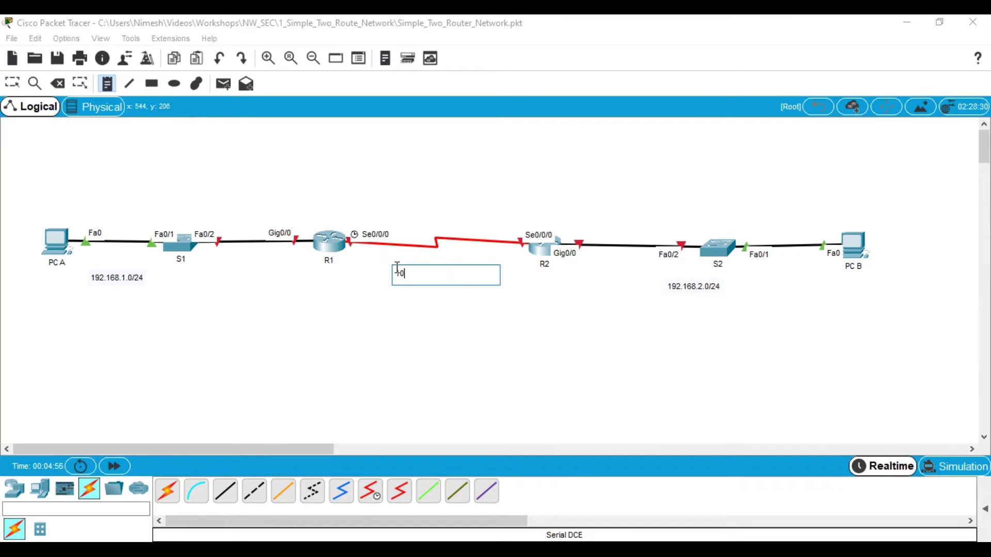
text(.1.1.0/30)
Switch to the Photos window and review the addressing table of interfaces, IP addresses, subnet masks and gateways in Slide3.PNG.
key(alt+Tab)
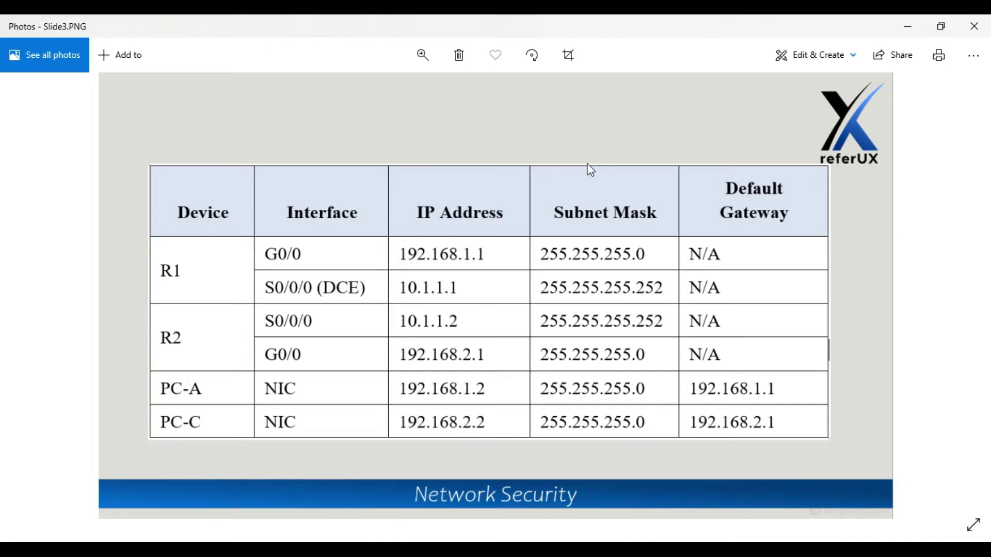
click(908, 27)
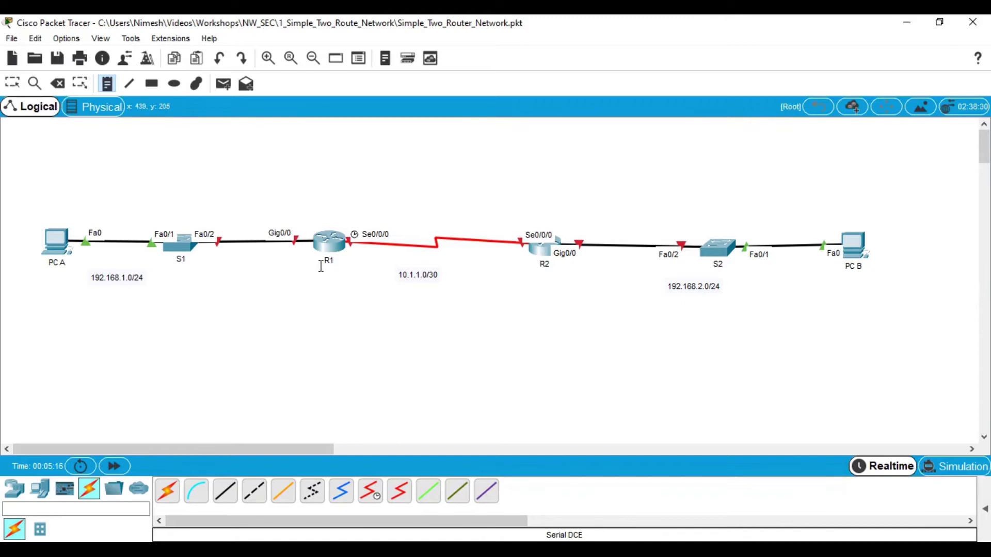
Leave the note tool, open router R1's command line, and decline the initial configuration dialog with no.
click(330, 246)
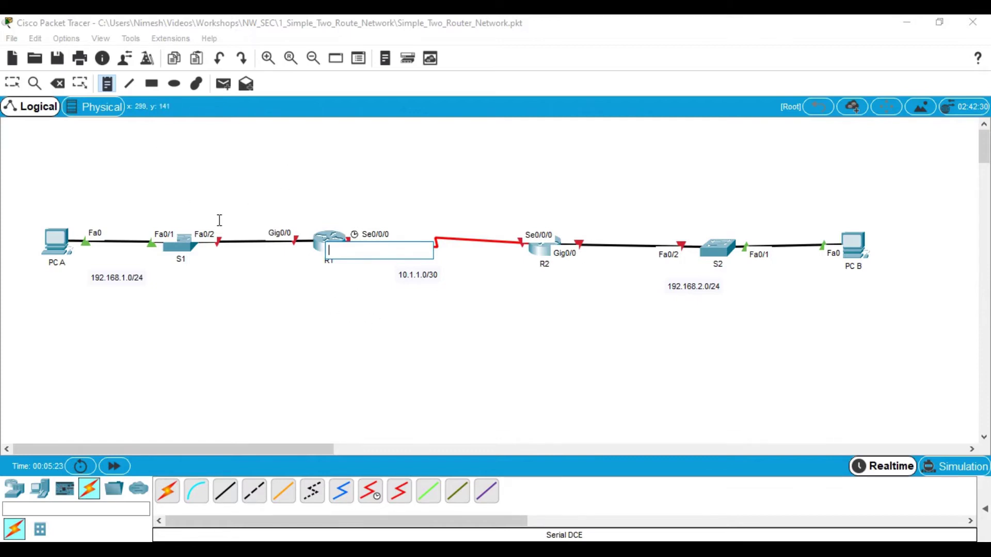
key(Escape)
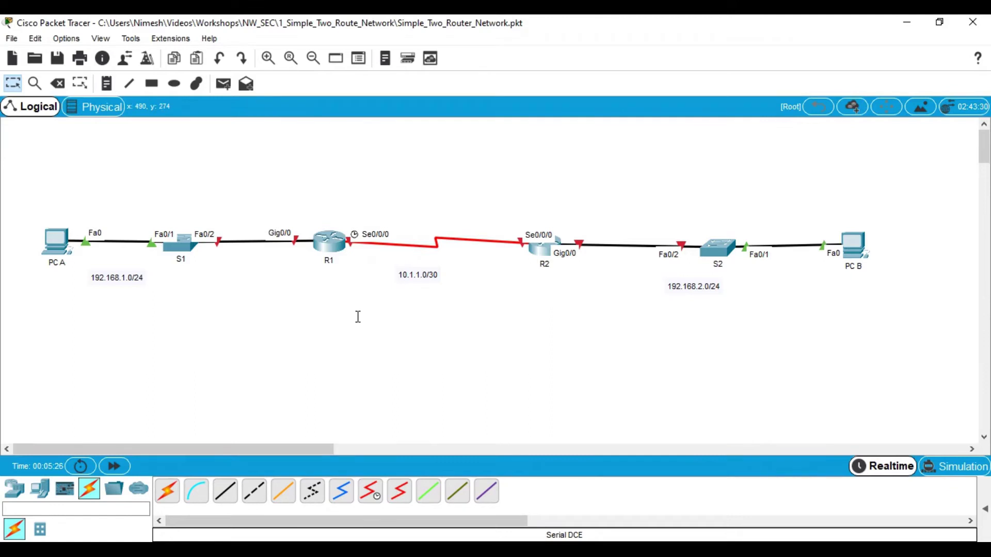
click(330, 244)
click(644, 83)
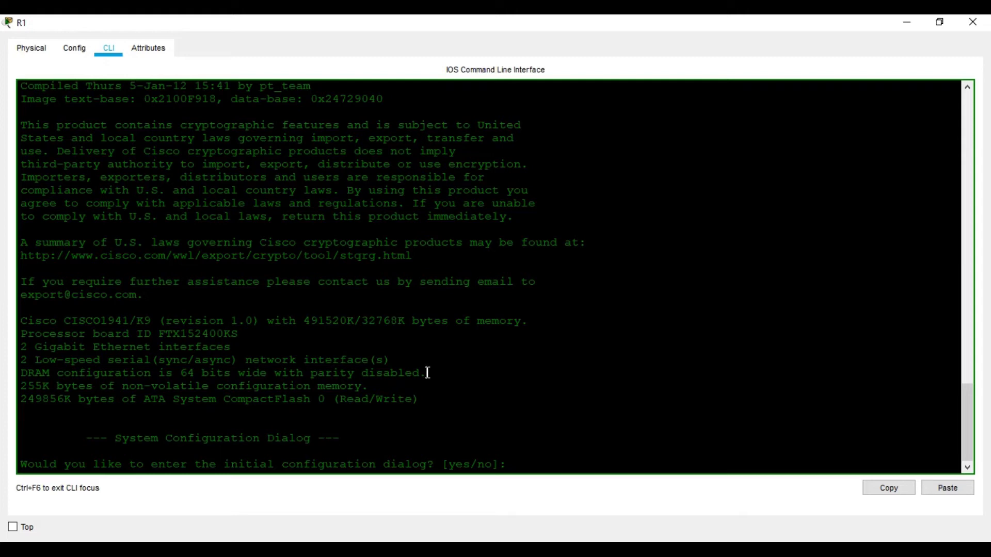
text(no)
key(Return)
key(Return)
key(Return)
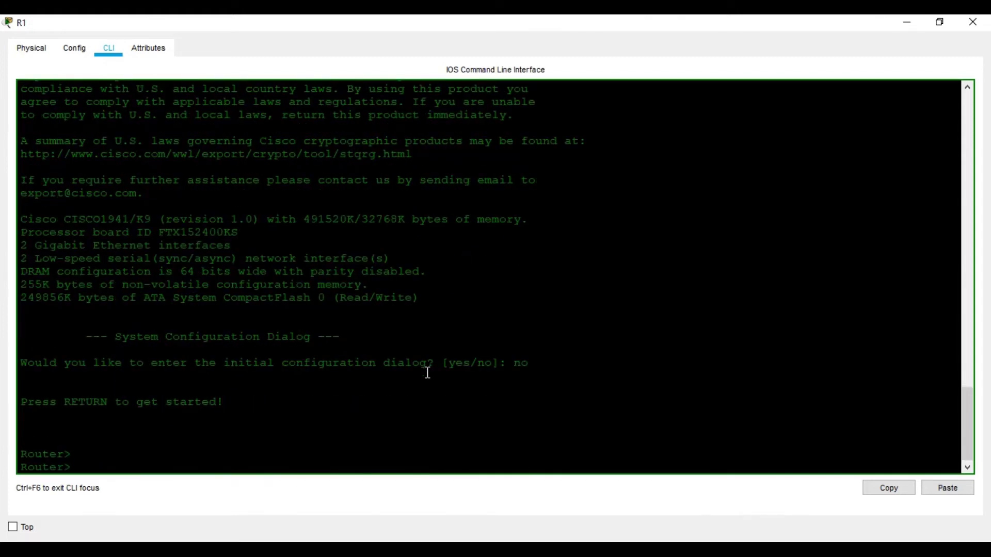
Enter privileged EXEC mode on R1 with enable, and global configuration mode with conf t.
text(e)
text(n)
key(Tab)
key(Return)
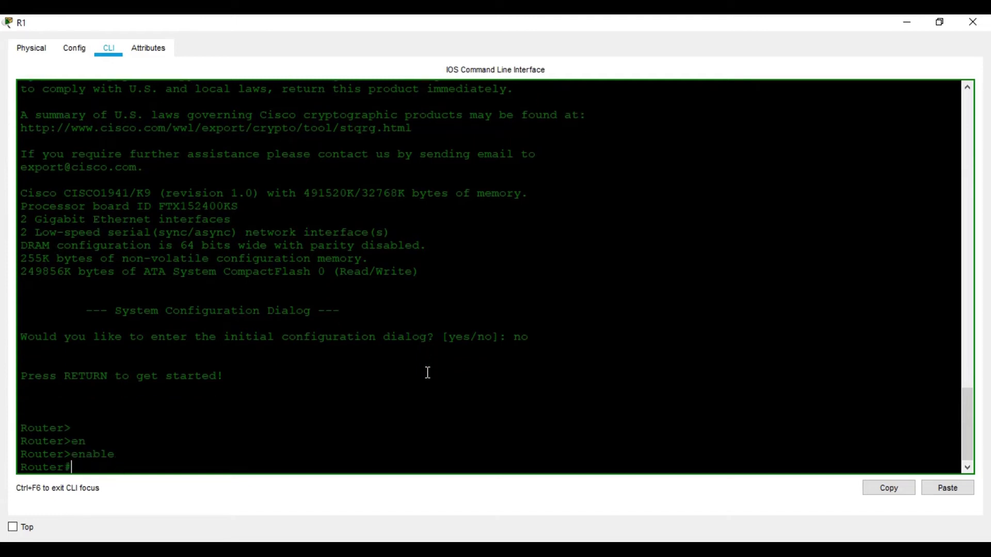
key(Return)
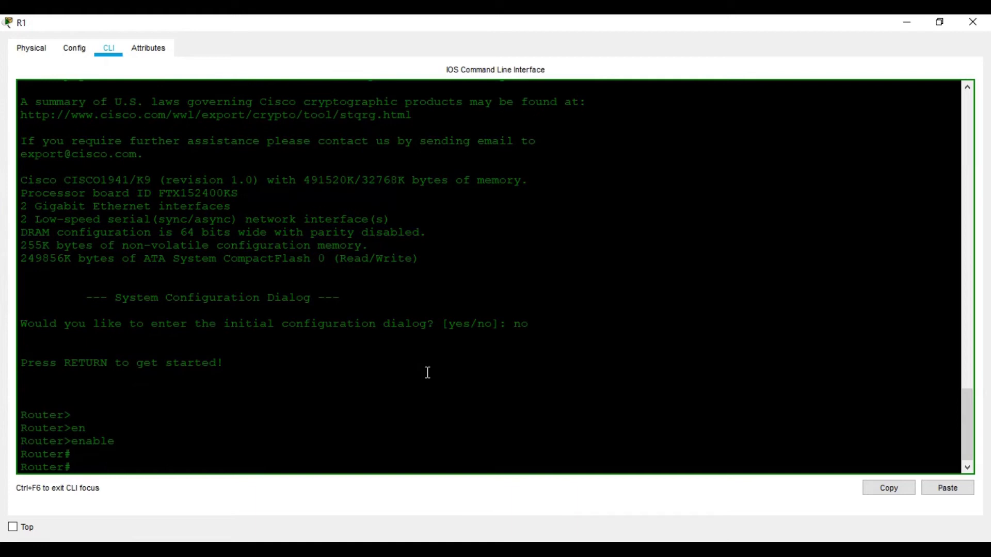
text(conf t)
key(Return)
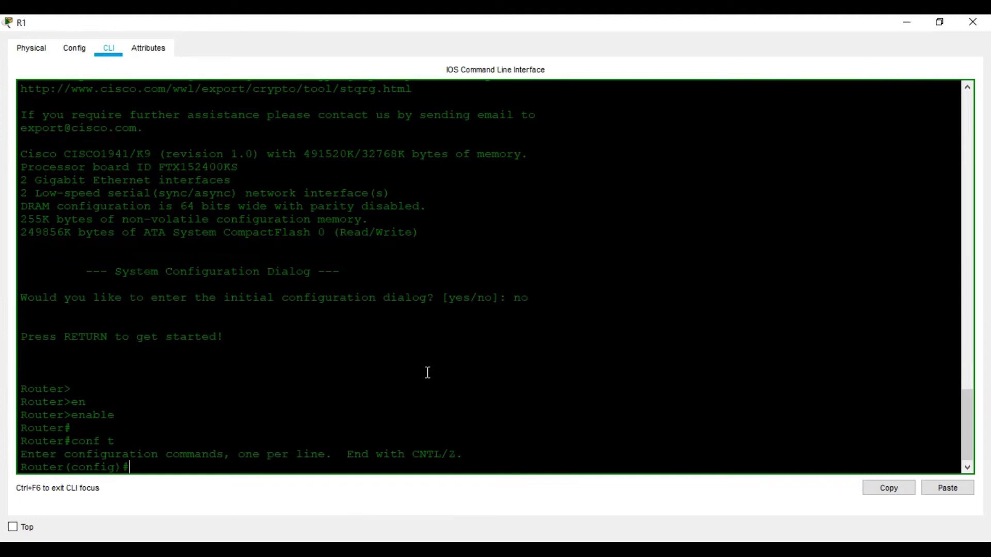
Set the router's hostname to R1 and return to privileged EXEC mode.
text(hos)
key(Tab)
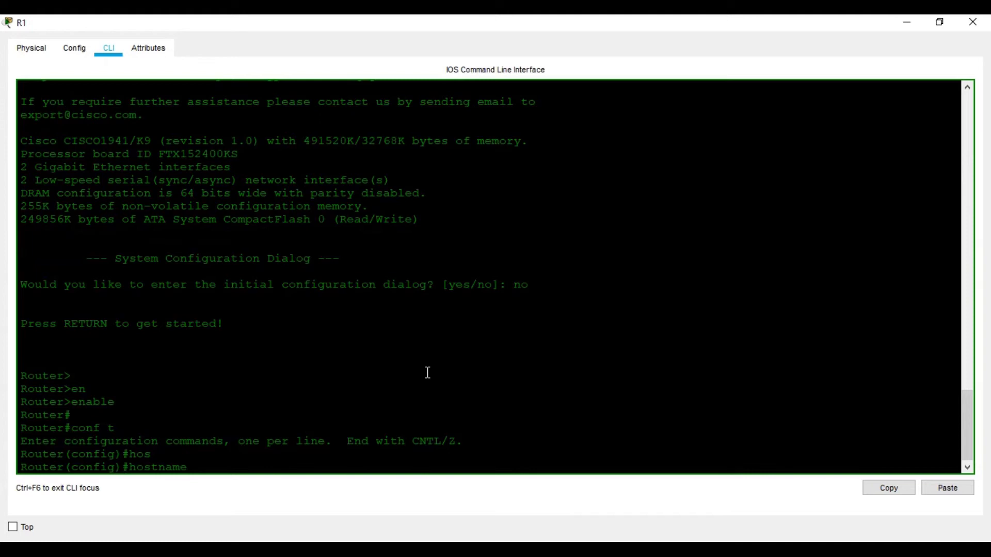
text(R1)
key(Return)
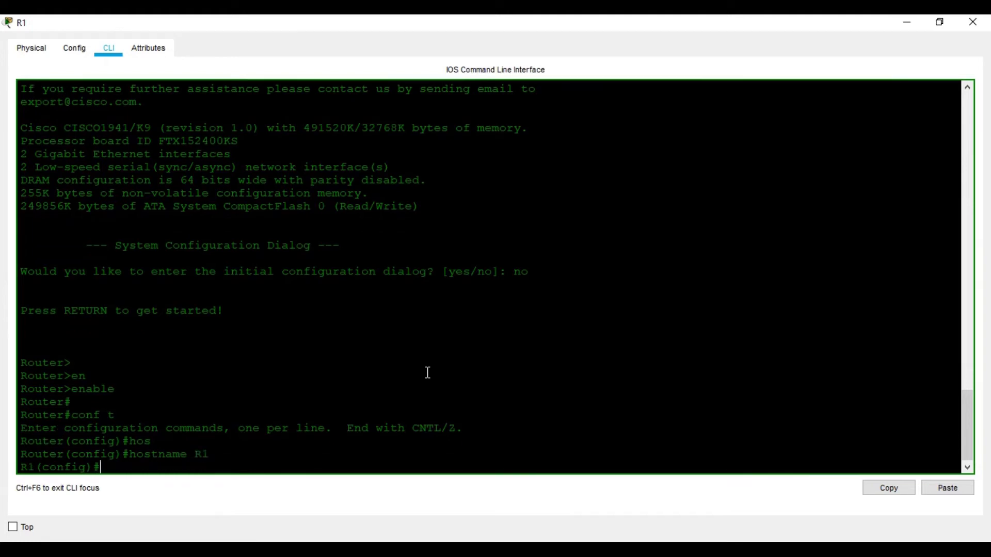
key(Return)
key(Return)
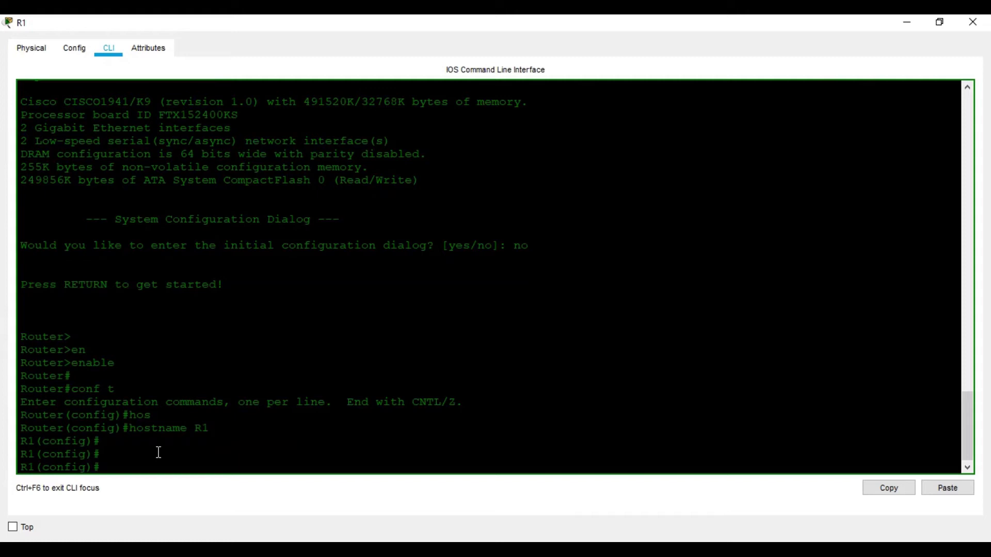
key(ctrl+z)
key(Return)
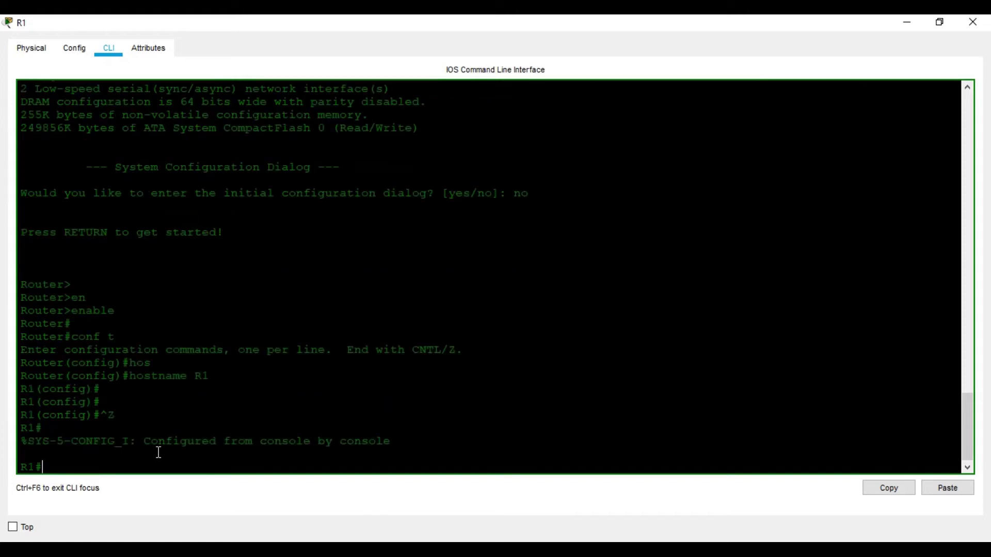
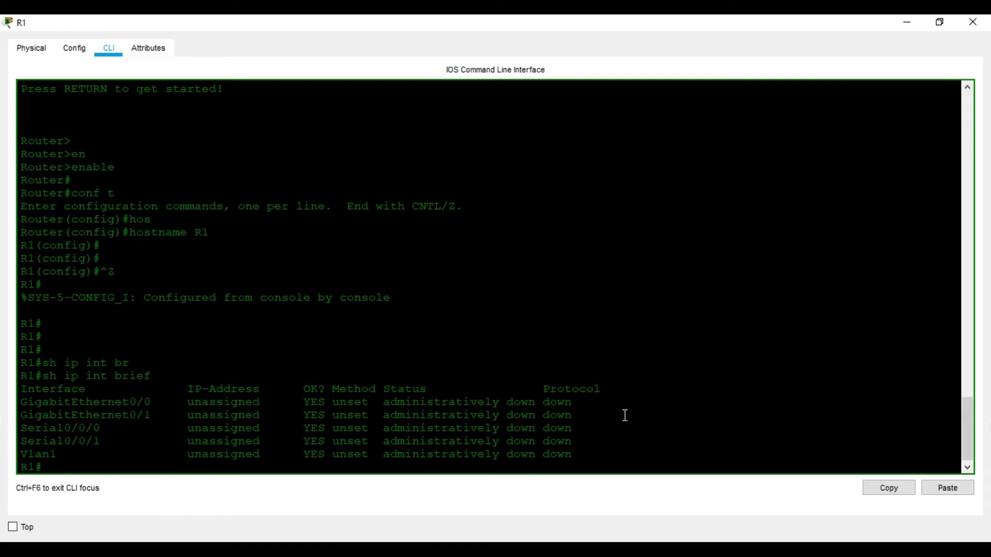
Enter global configuration mode with conf t and open interface gigabitEthernet 0/0 for configuration.
key(Return)
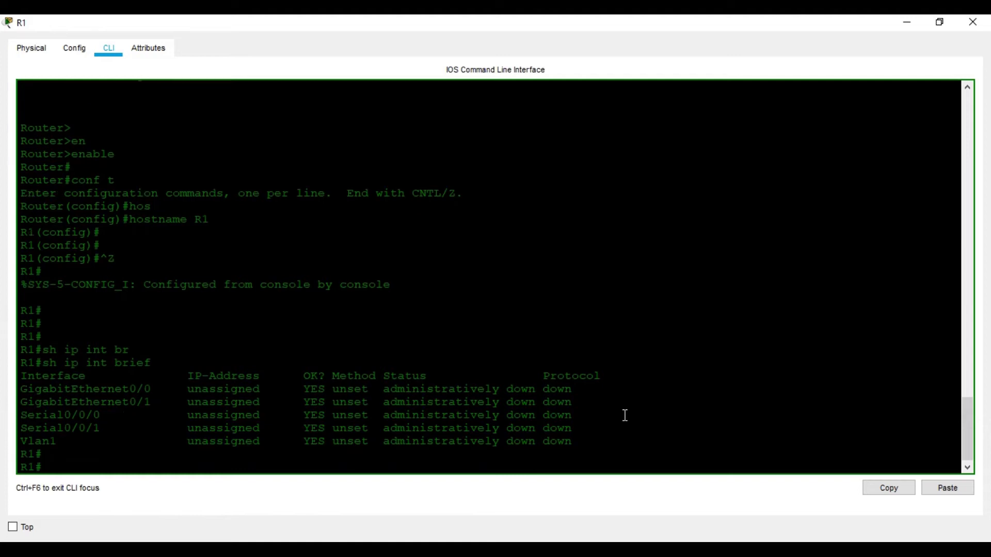
text(conf t)
key(Return)
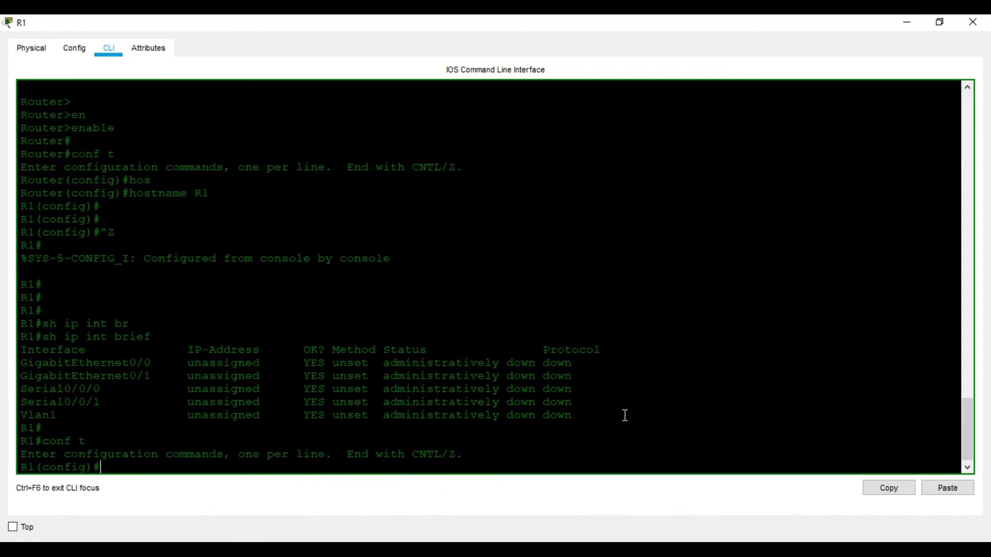
text(in)
key(Tab)
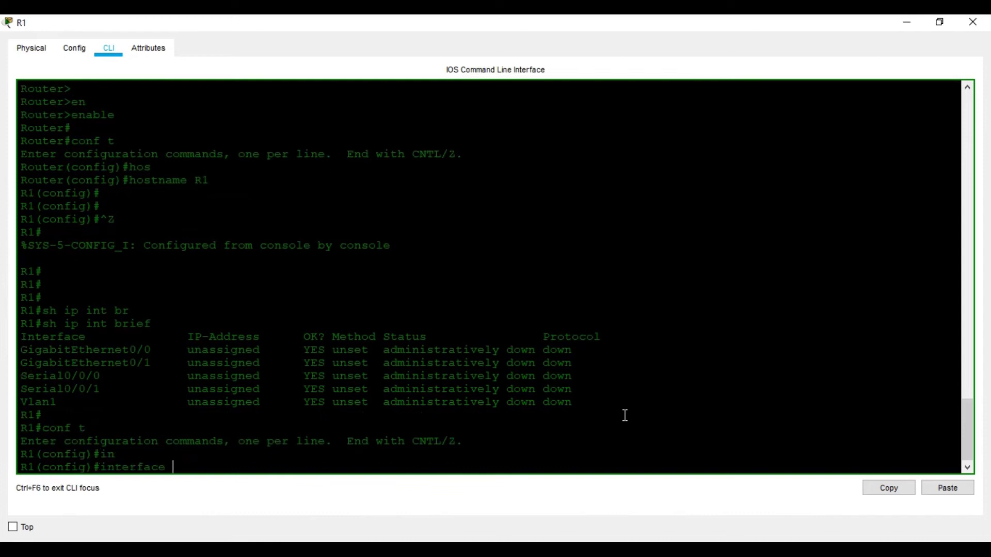
text(g)
key(Tab)
text(0/0)
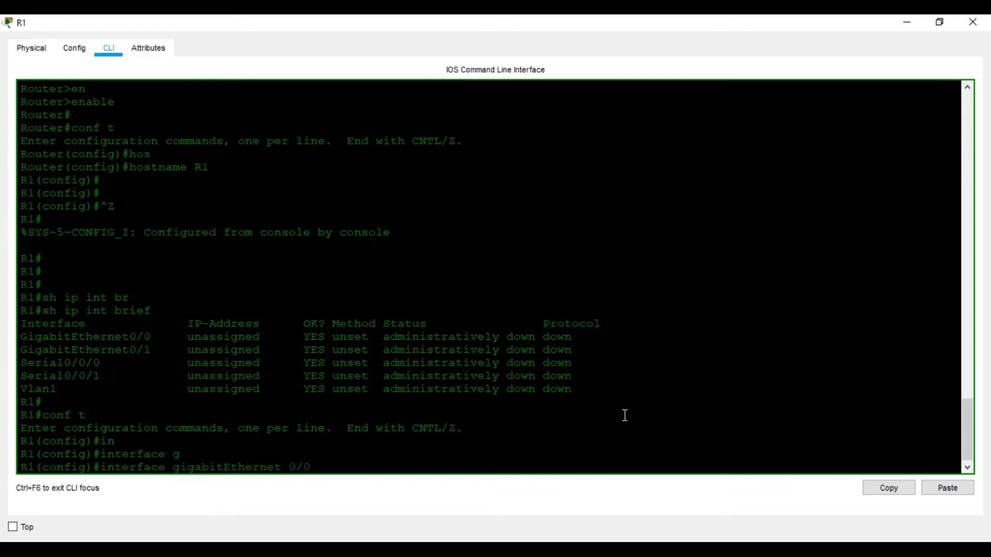
key(Return)
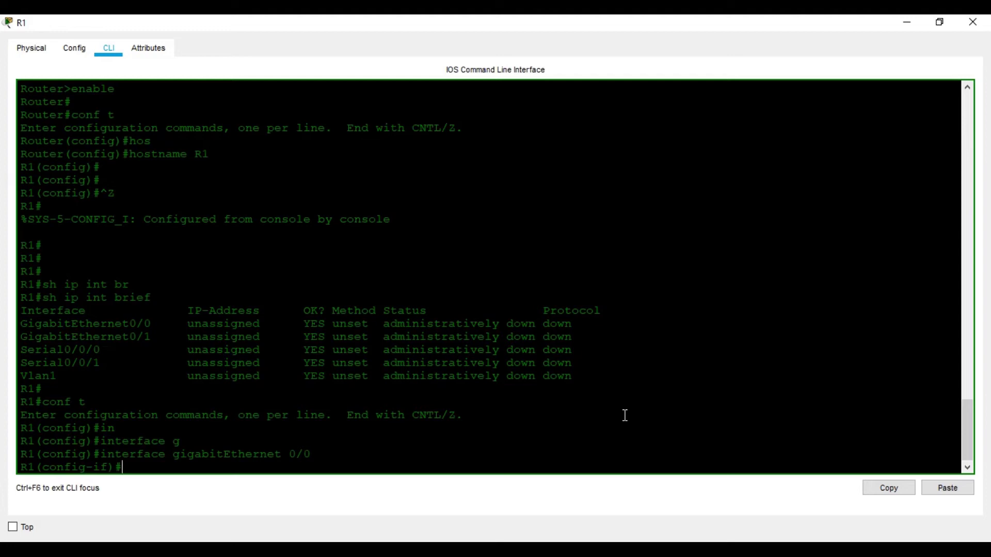
Consult the addressing table and assign IP address 192.168.1.1 with mask 255.255.255.0 to R1's gigabitEthernet 0/0.
text(ip ad)
key(Tab)
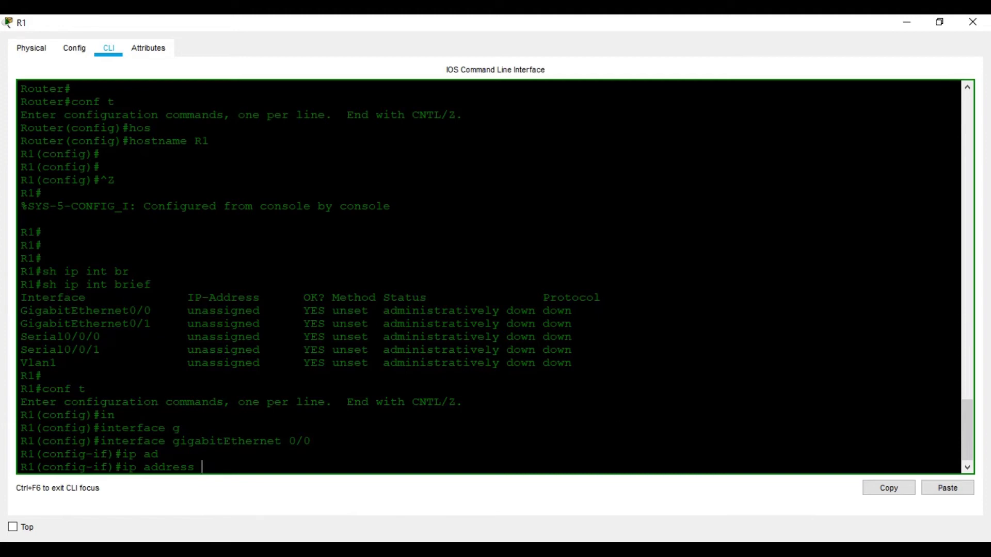
key(alt+Tab)
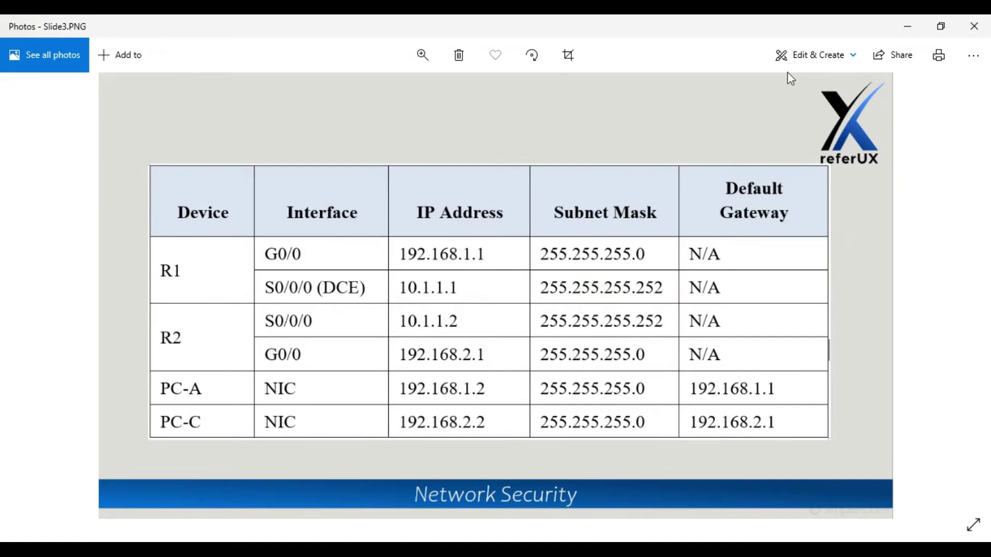
key(alt+Tab)
text(1)
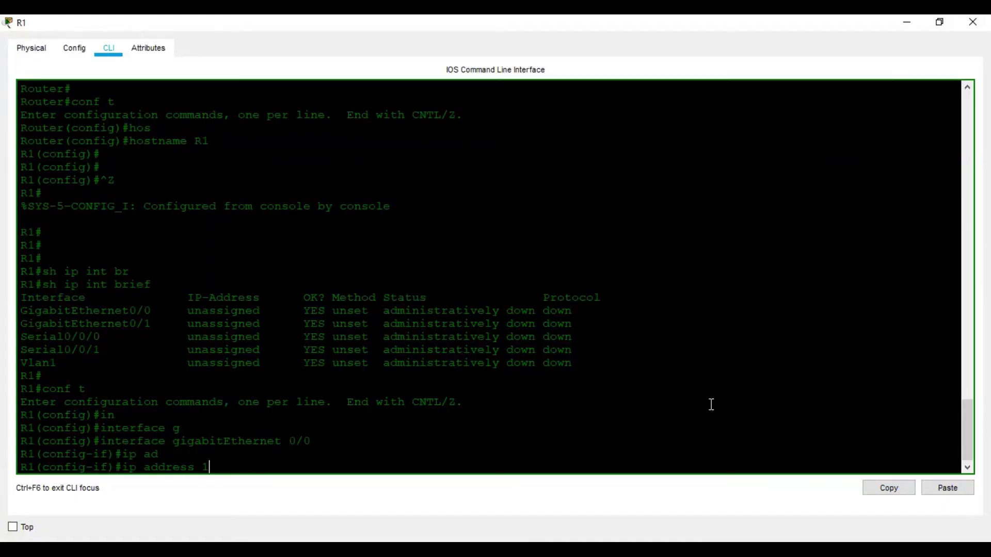
text(92.168.1.1 255.255.255.0)
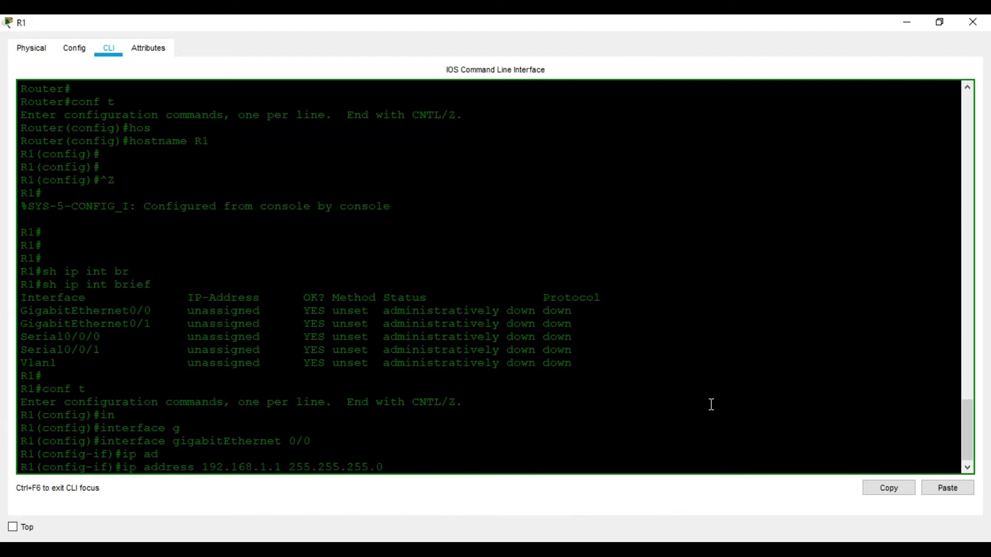
key(Return)
Enable gigabitEthernet 0/0 with no shutdown and return to privileged EXEC mode.
text(no s)
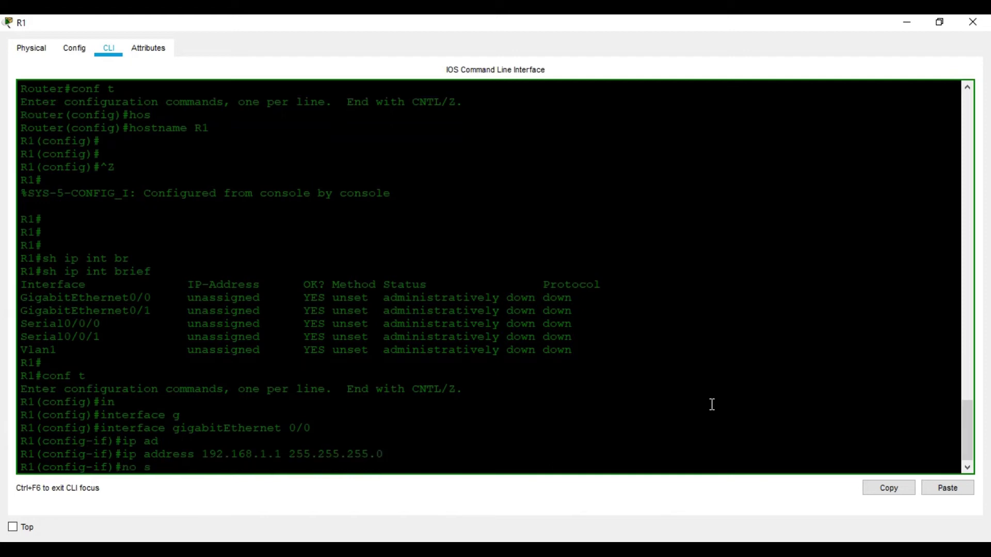
text(hu)
key(Tab)
key(Return)
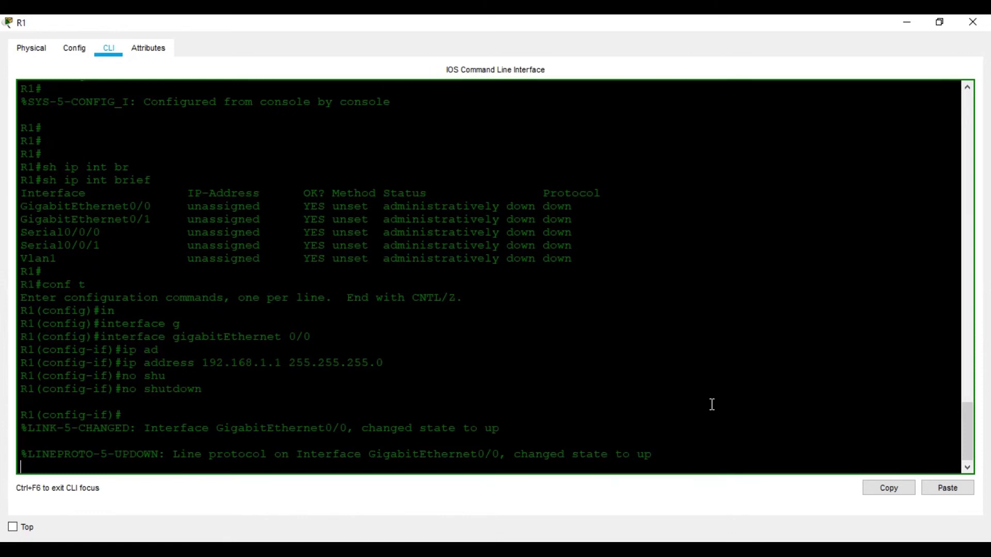
key(Return)
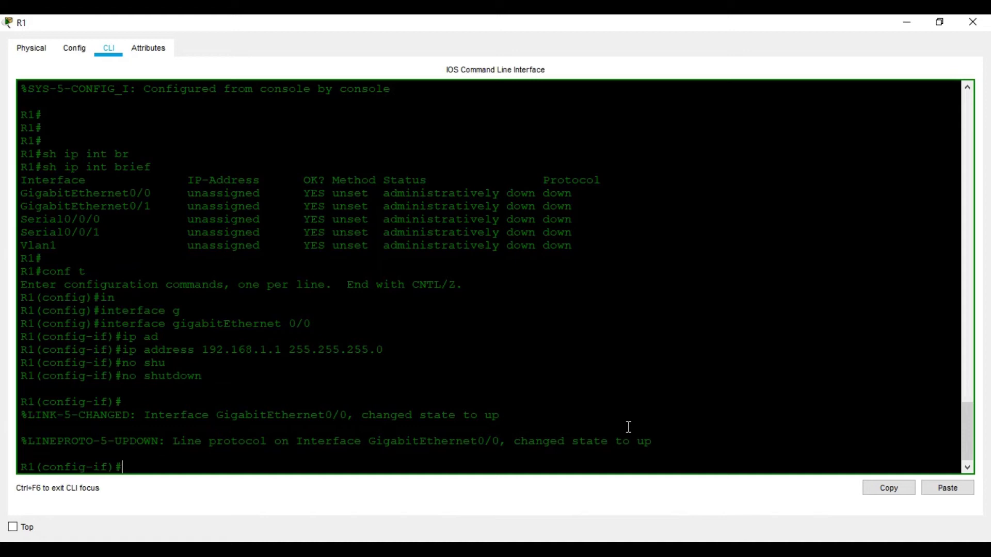
key(ctrl+z)
key(Return)
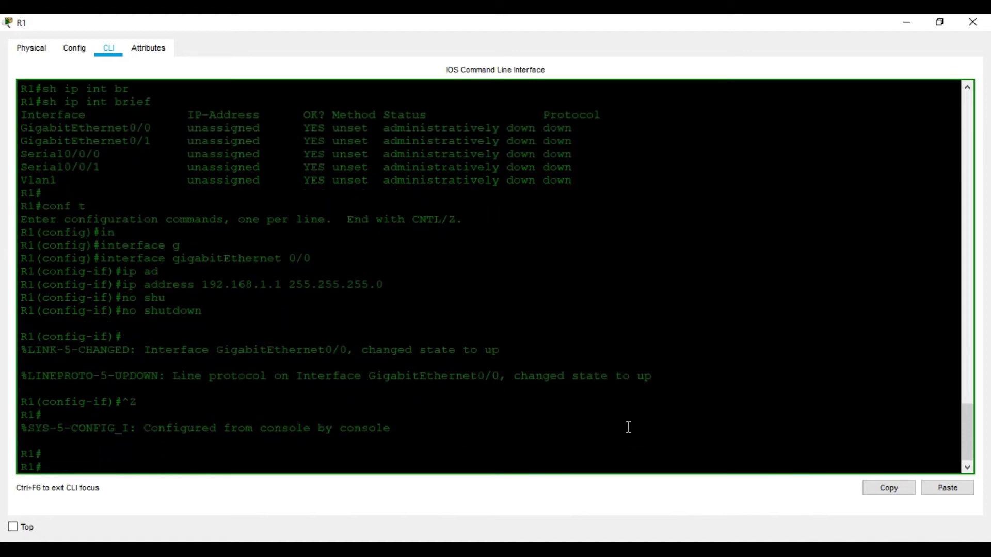
Check the addresses and status of R1's interfaces with sh ip int brief.
key(Return)
text(conf t)
key(Up)
key(Up)
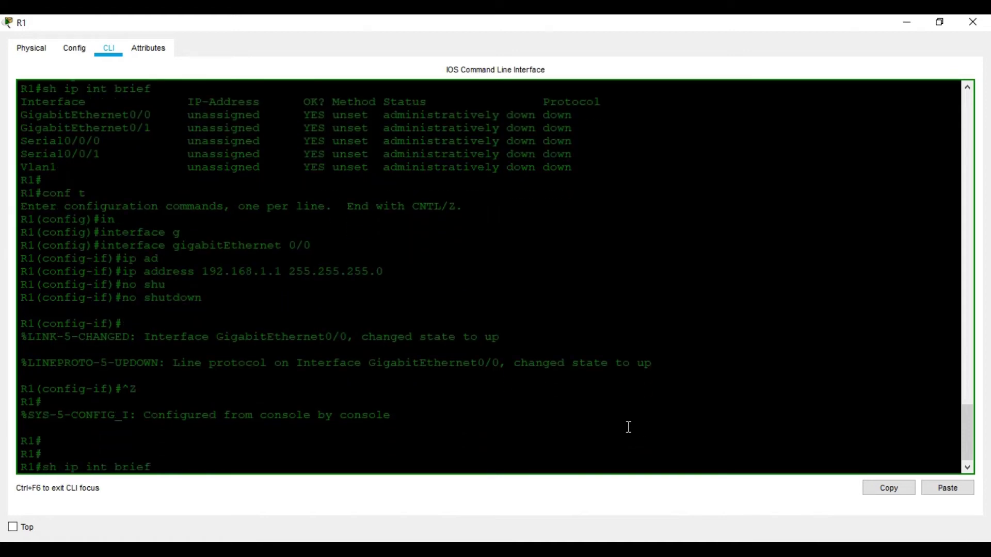
key(Return)
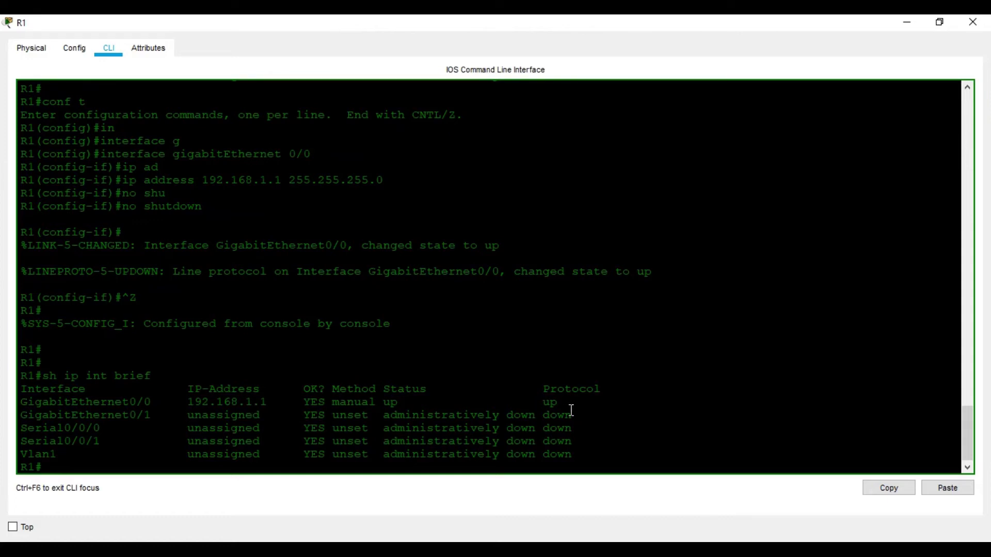
Enter global configuration mode on R1 and open interface serial 0/0/0 for configuration.
text(conf t)
key(Return)
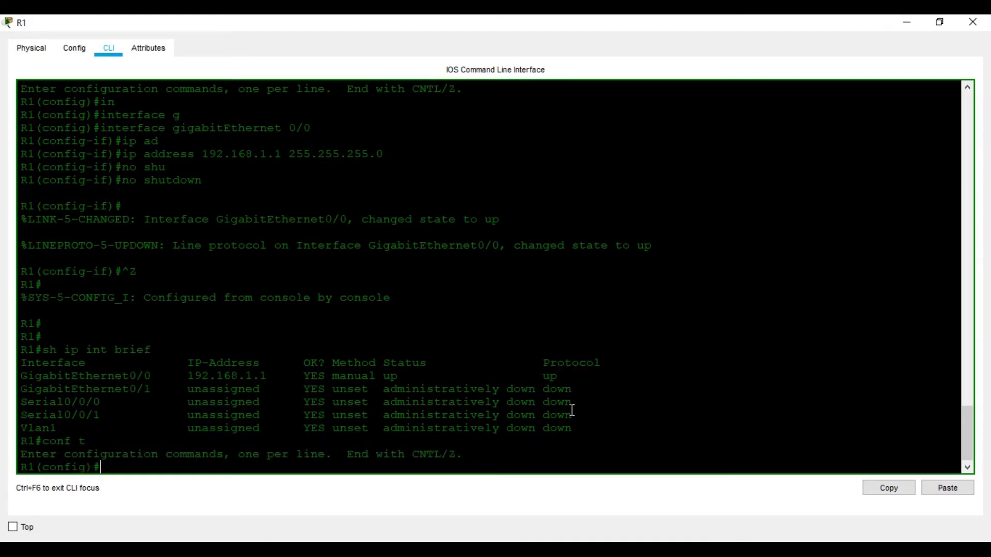
text(in)
key(Tab)
text(se)
key(Tab)
text(0)
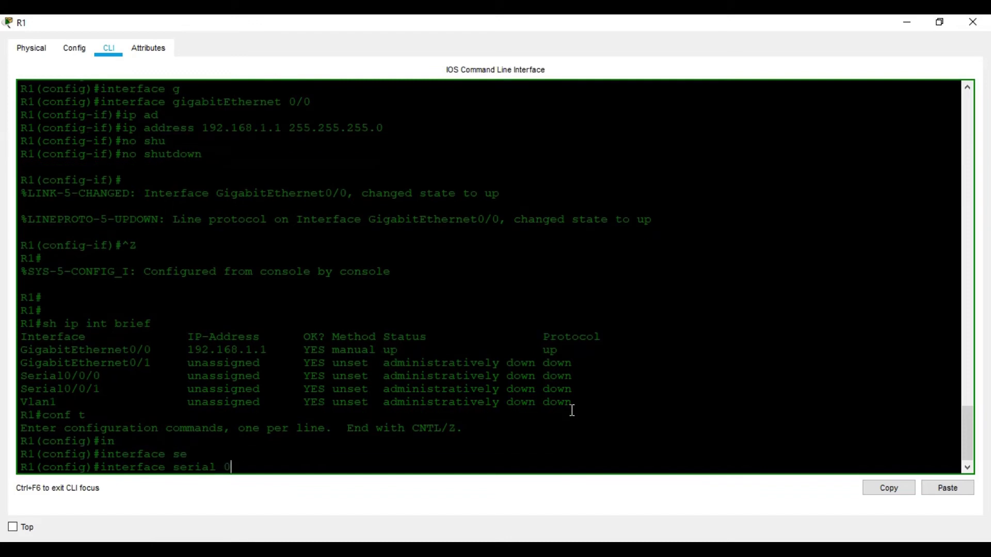
text(/0/0/)
key(Return)
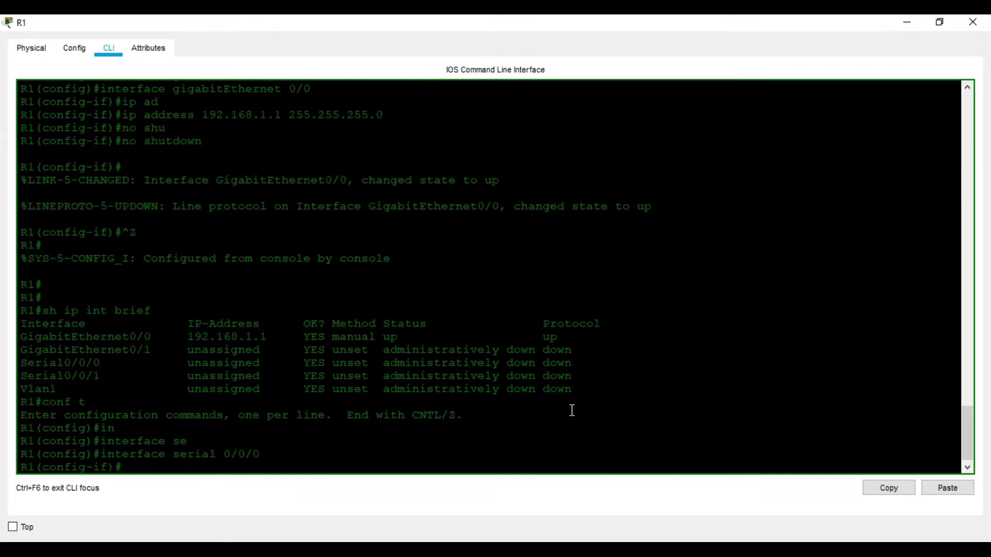
Assign IP address 10.1.1.1 with subnet mask 255.255.255.252 to R1's serial 0/0/0 interface.
text(ip ad)
key(Tab)
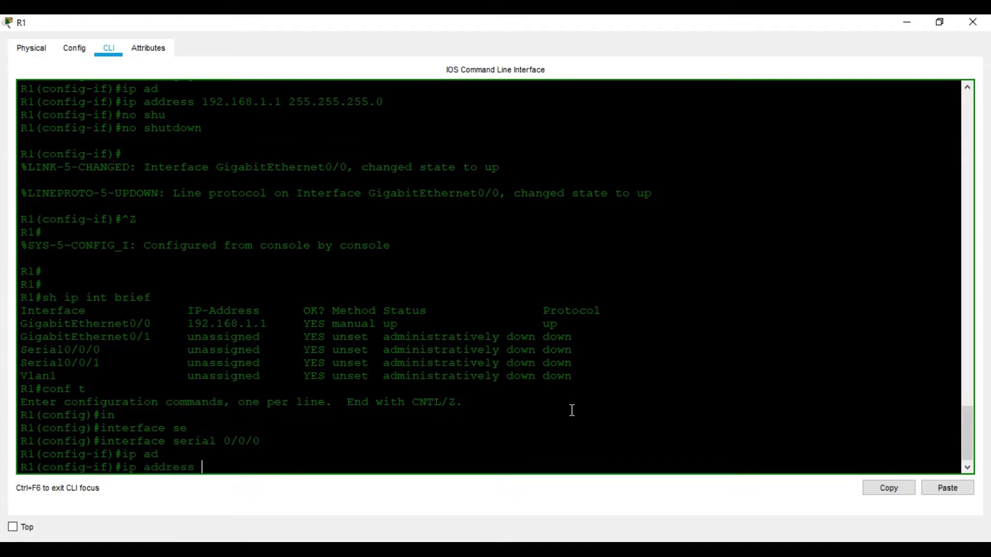
text(10)
text(.)
text(1.)
text(1.1 255.255)
text(.255.25)
text(2)
key(Return)
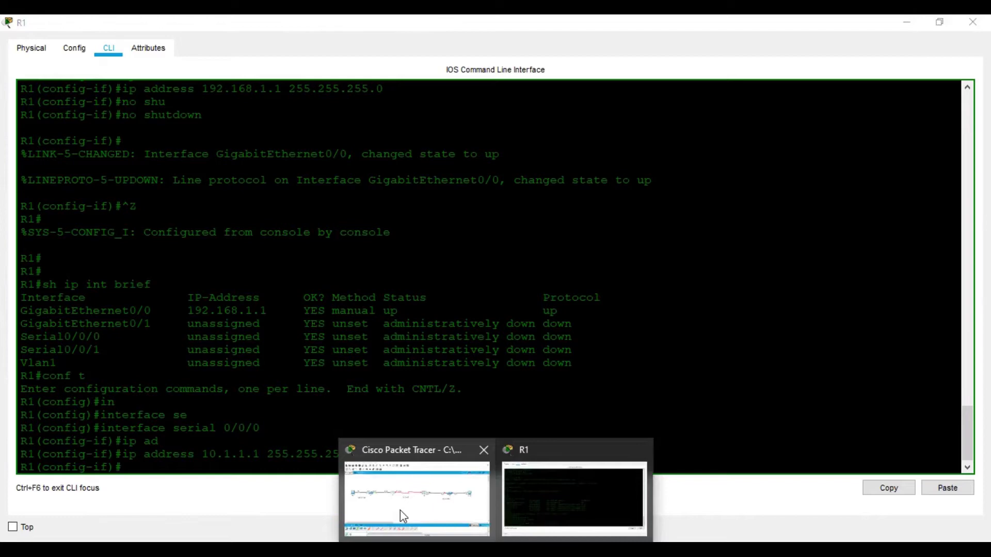
Check the topology window, and set the clock rate of R1's serial 0/0/0 interface to 56000 after listing the available speeds.
click(401, 510)
click(327, 242)
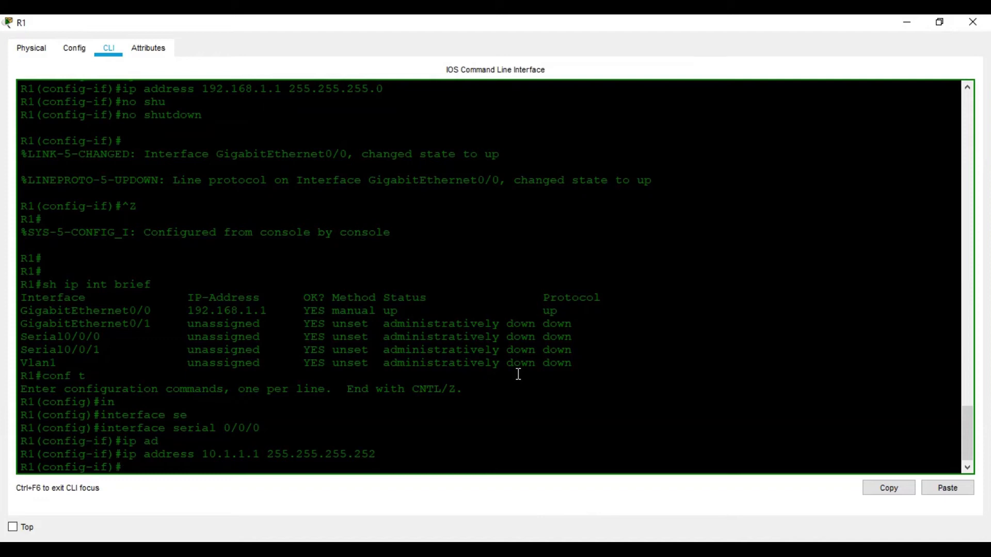
text(clo)
key(Tab)
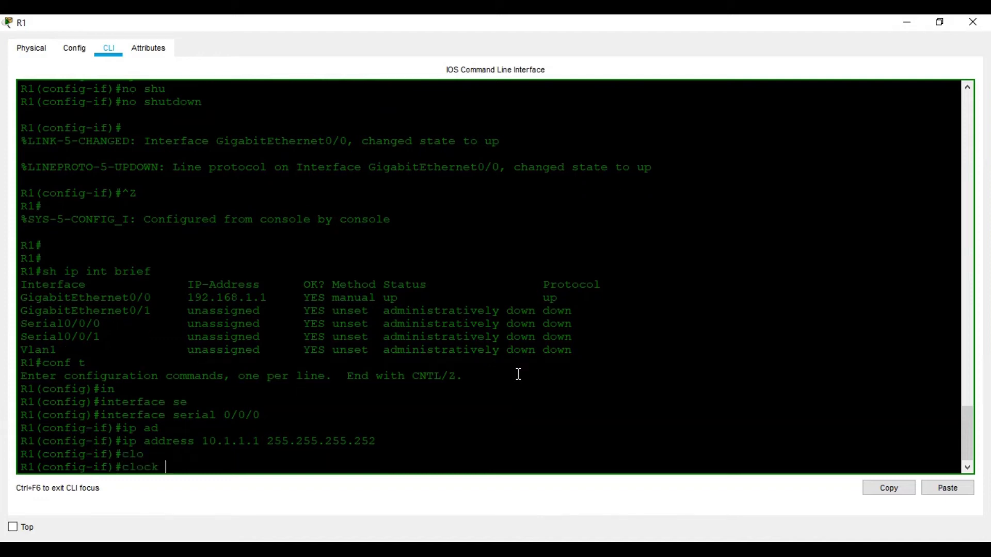
text(ra)
key(Tab)
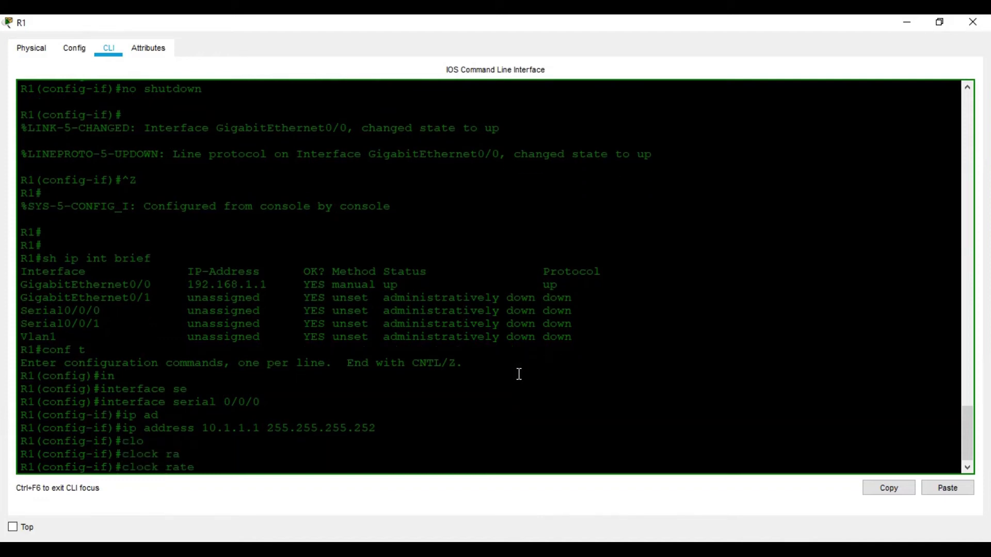
text(?)
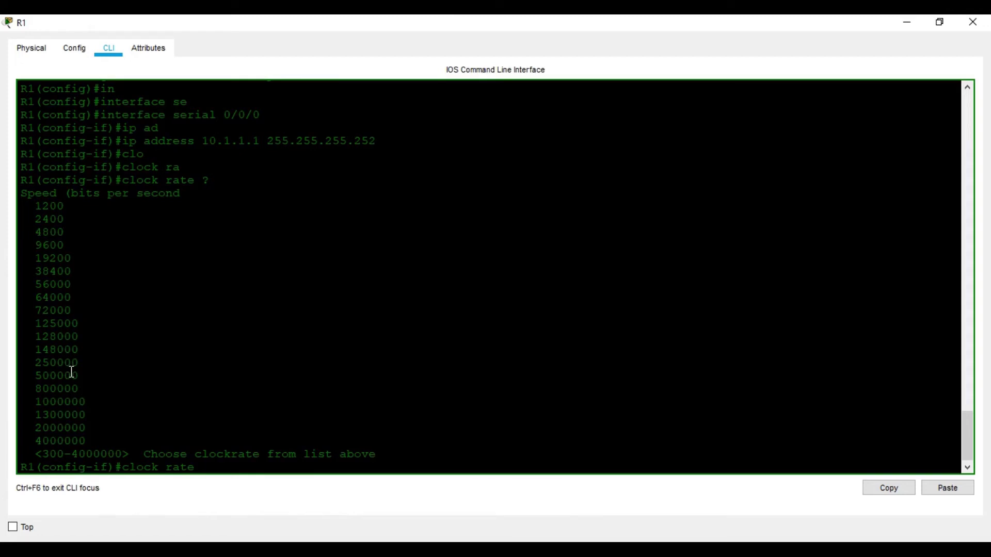
text(56000)
key(Return)
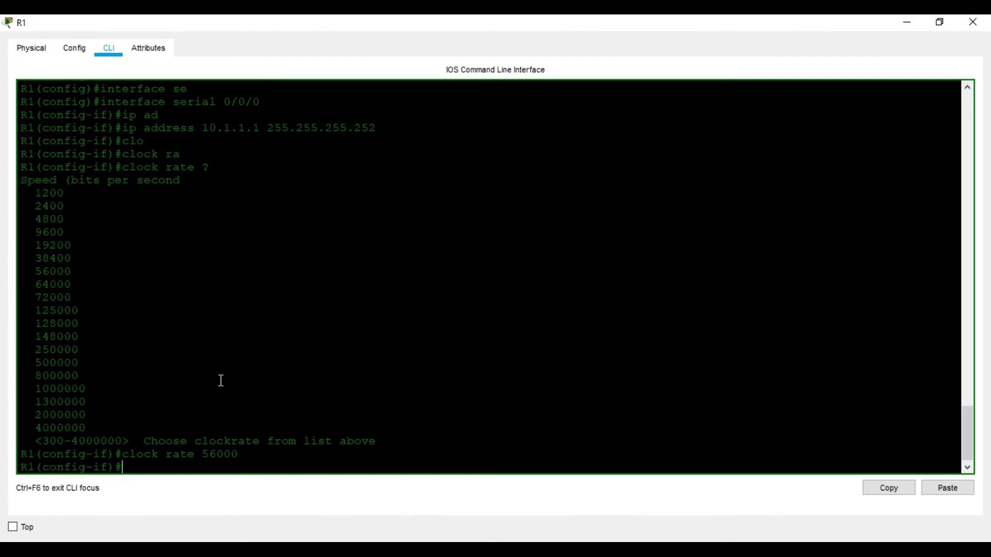
Enable R1's serial 0/0/0 interface with no shutdown and leave configuration mode for privileged EXEC.
text(no shu)
key(Tab)
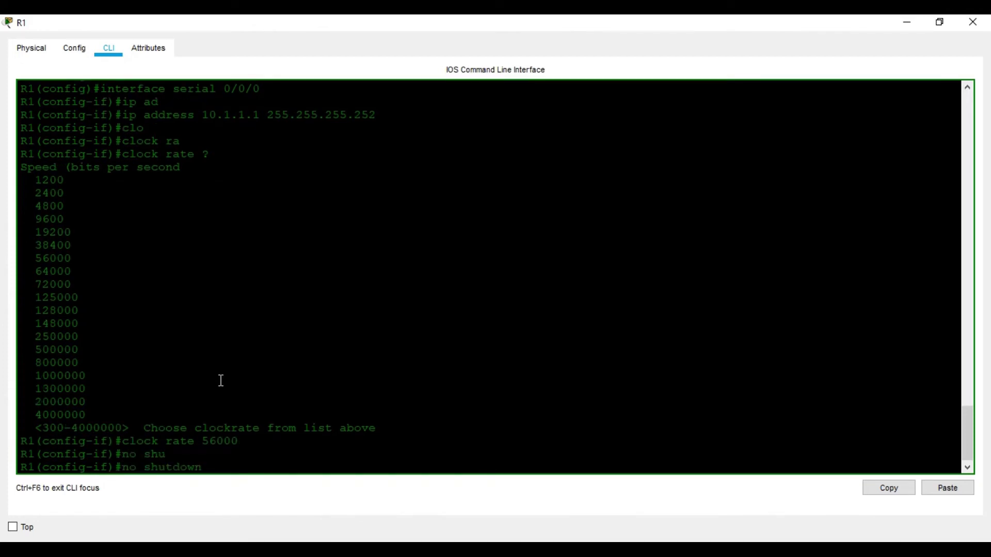
key(Return)
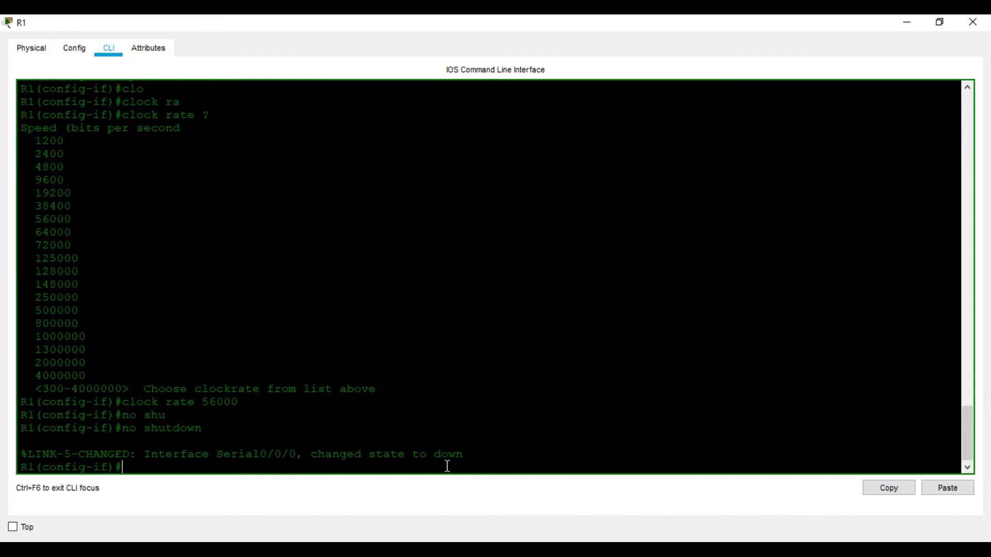
key(Return)
key(Return)
key(ctrl+z)
key(Return)
key(Return)
key(Return)
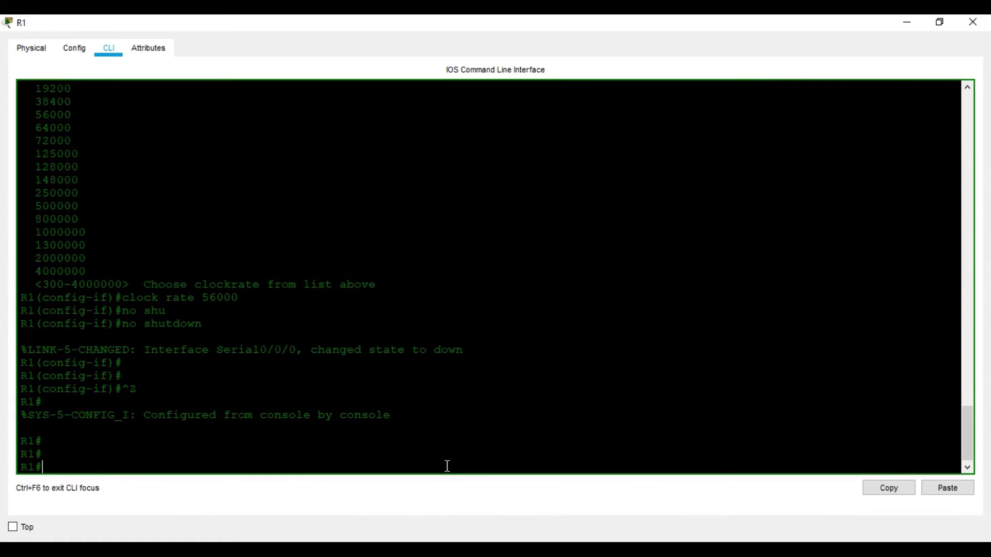
Review R1's interfaces with sh ip int brief and save the router's configuration with wr.
text(sh ip int brief)
key(Return)
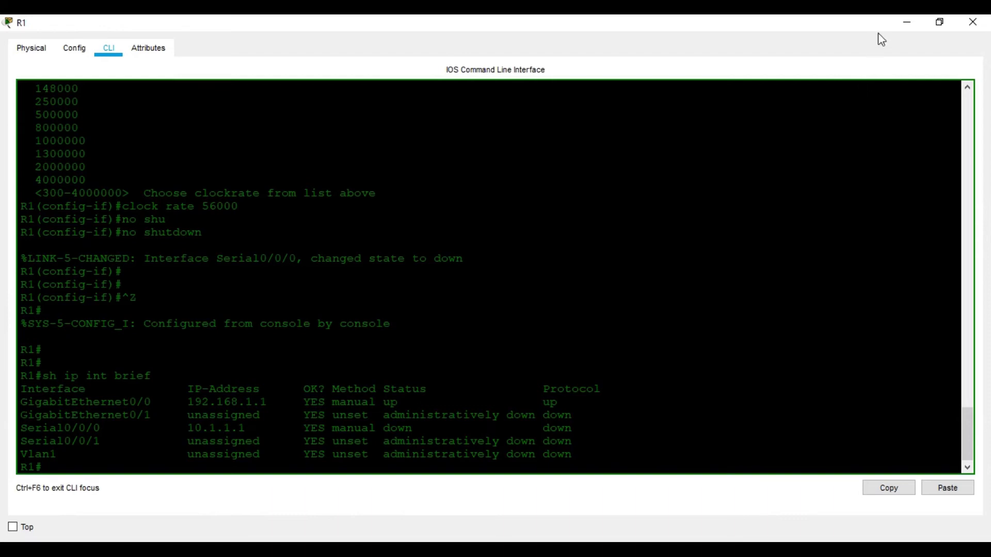
text(wr)
key(Return)
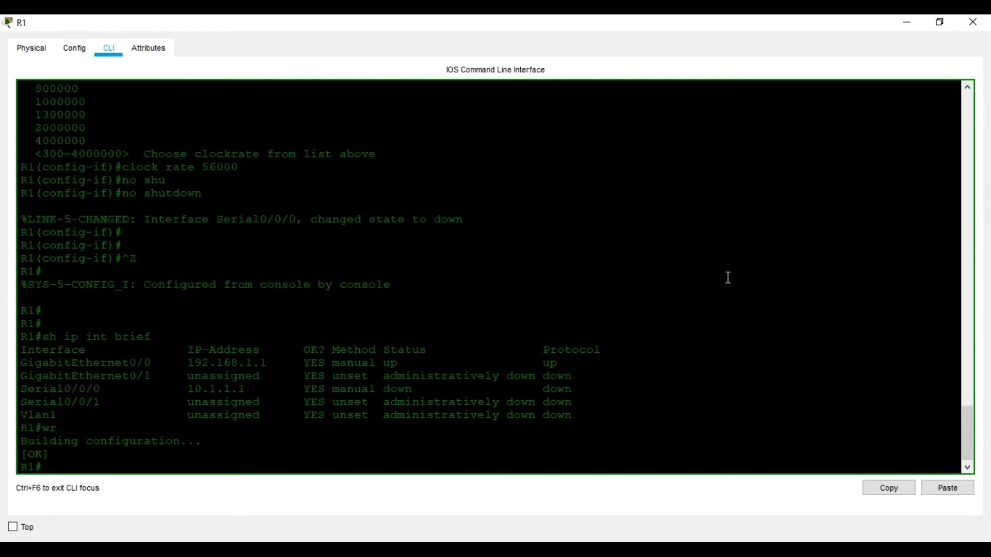
Close R1's window, open R2's command line in a maximized window, and decline the initial configuration dialog with no.
click(972, 24)
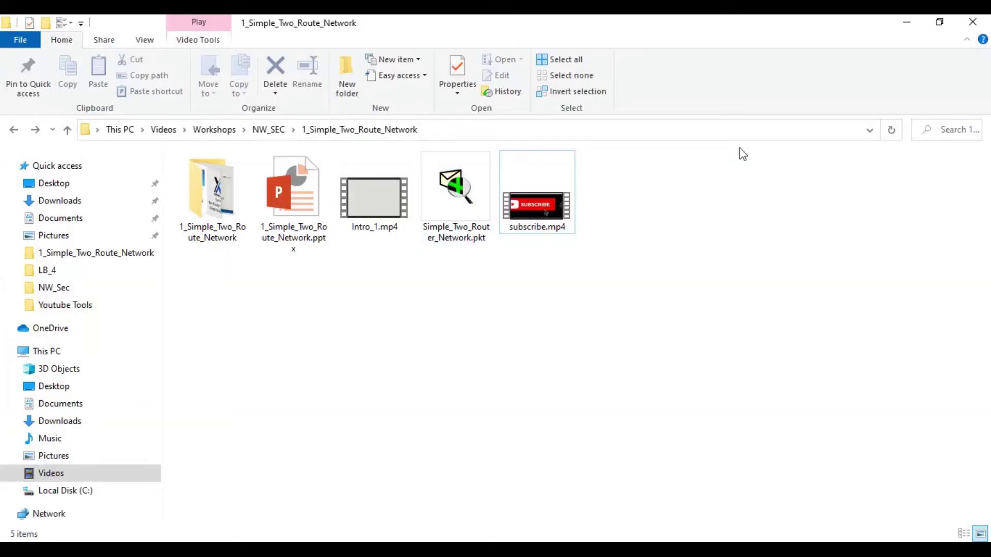
click(907, 26)
key(alt+Tab)
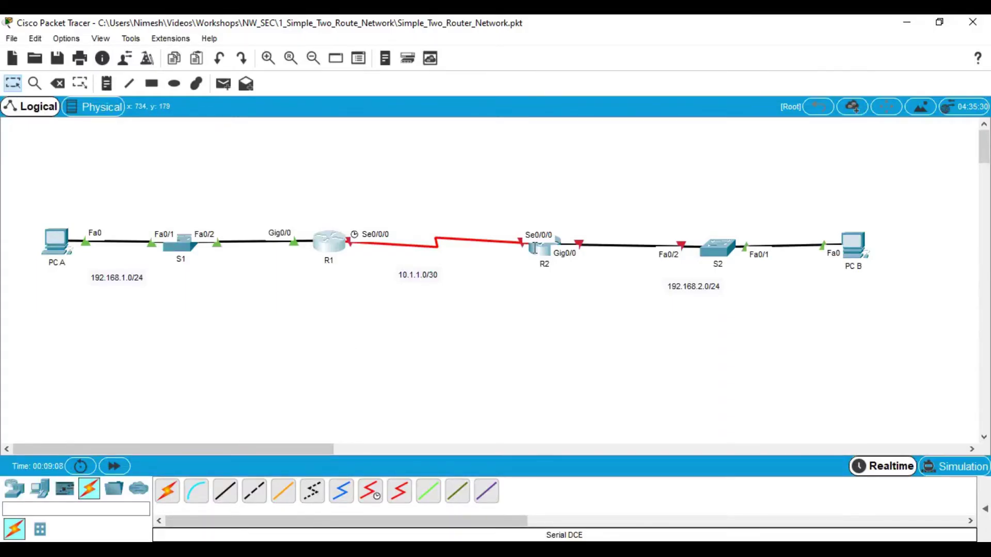
click(534, 249)
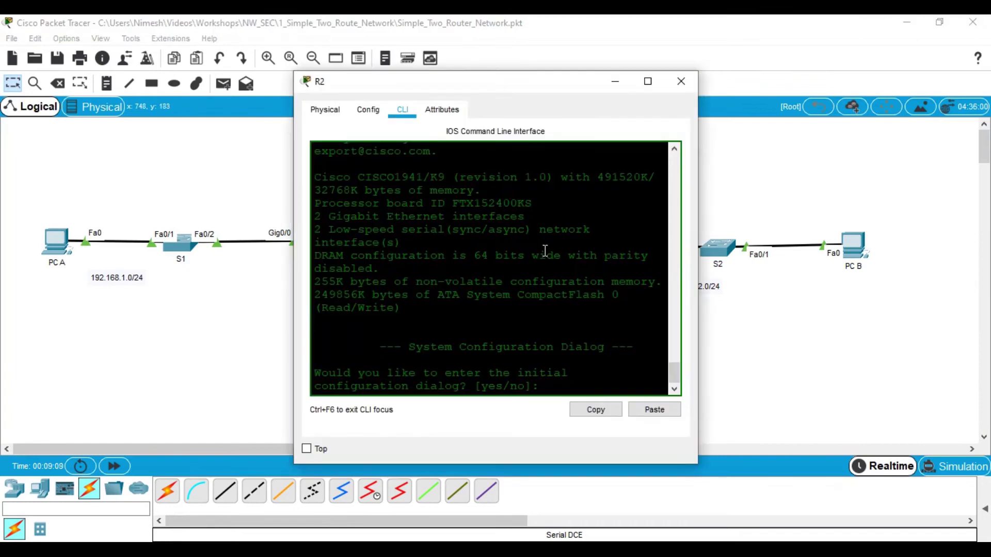
click(647, 85)
text(no)
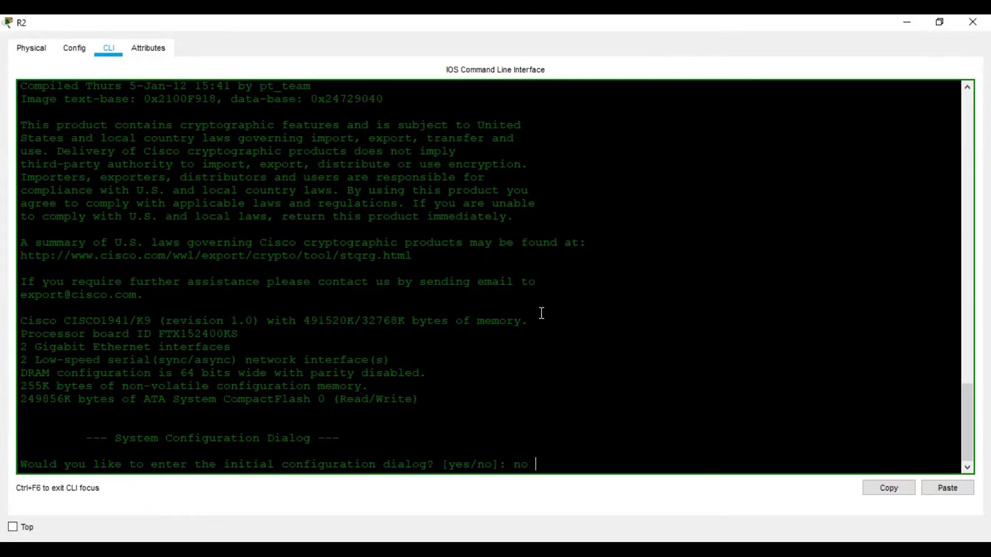
key(Return)
key(Return)
Enter privileged EXEC mode on R2 with enable and start global configuration mode with conf t.
text(en)
key(Tab)
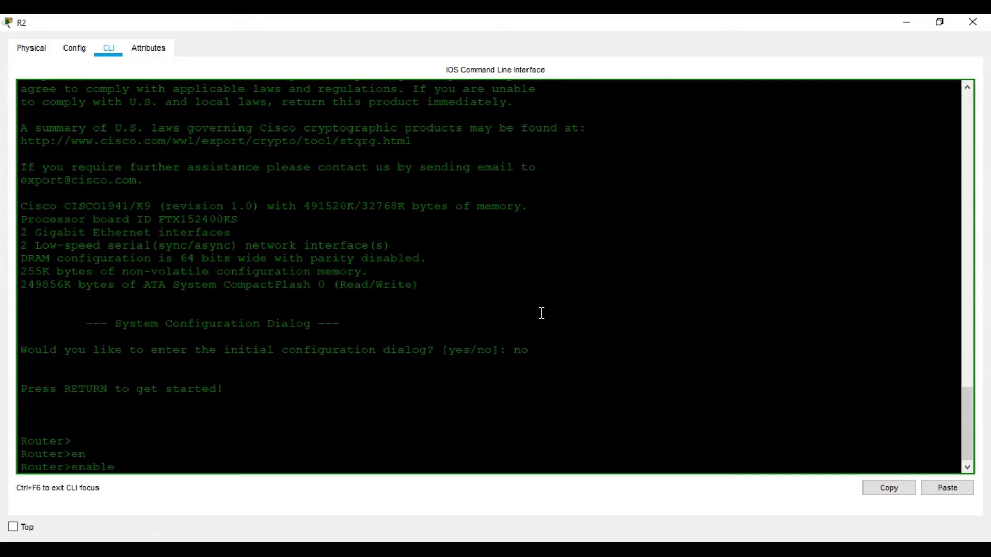
key(Return)
text(con)
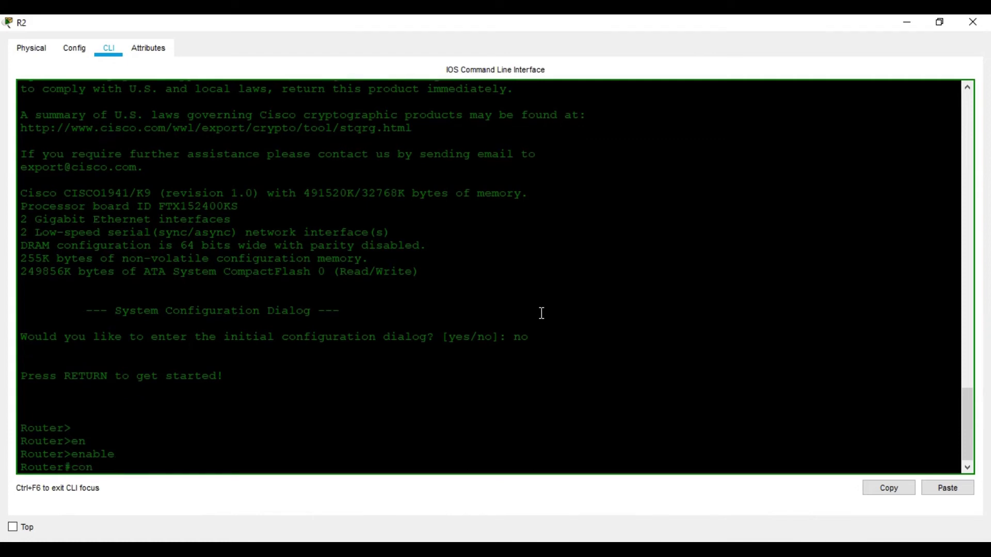
text( t)
key(BackSpace)
key(BackSpace)
text(f t)
key(Return)
Set the router's hostname to R2.
text(hos)
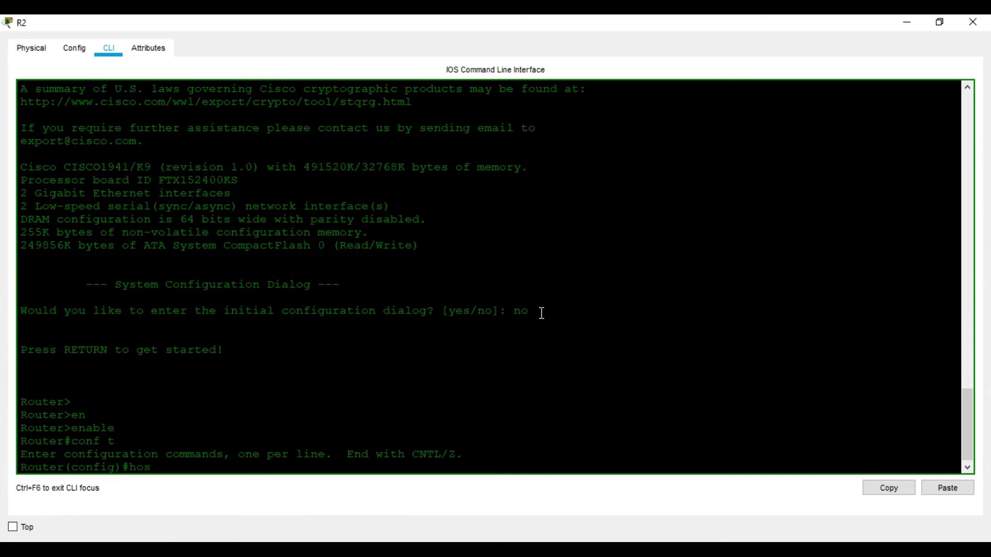
key(Tab)
text(R2)
key(Return)
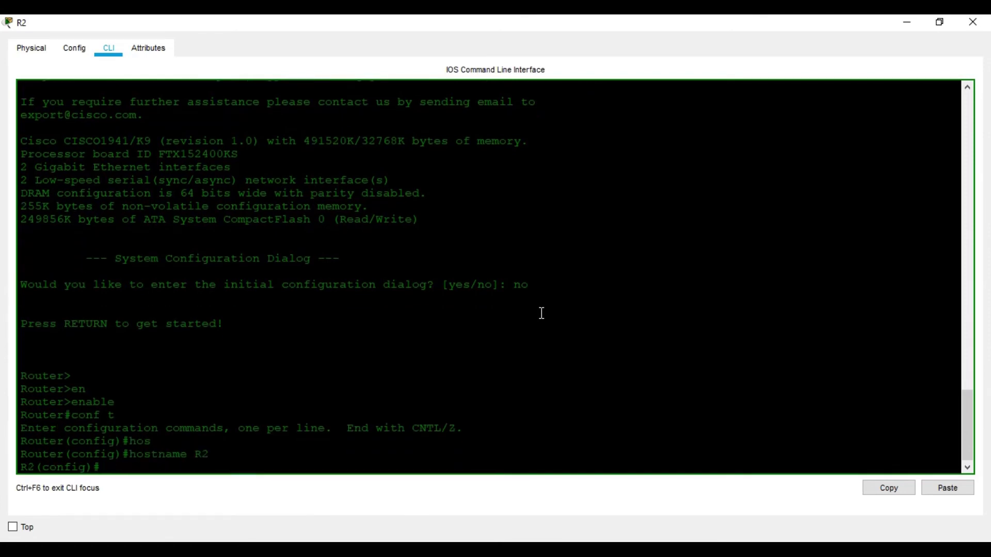
key(Return)
key(Return)
Assign IP address 192.168.2.1 with subnet mask 255.255.255.0 to R2's gigabitEthernet 0/0 interface.
text(ig)#i)
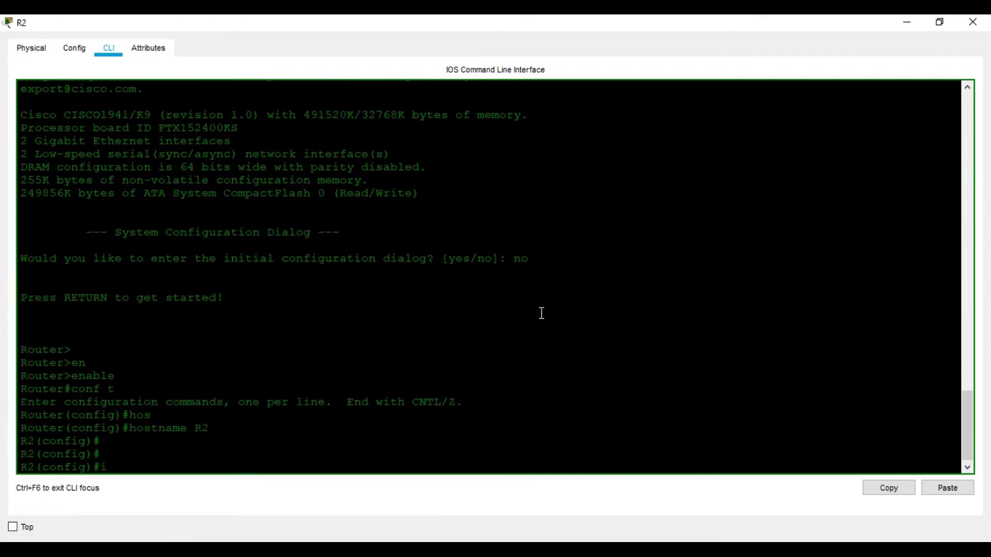
text(n)
key(Tab)
text(gi)
key(Tab)
text(0/0)
key(Return)
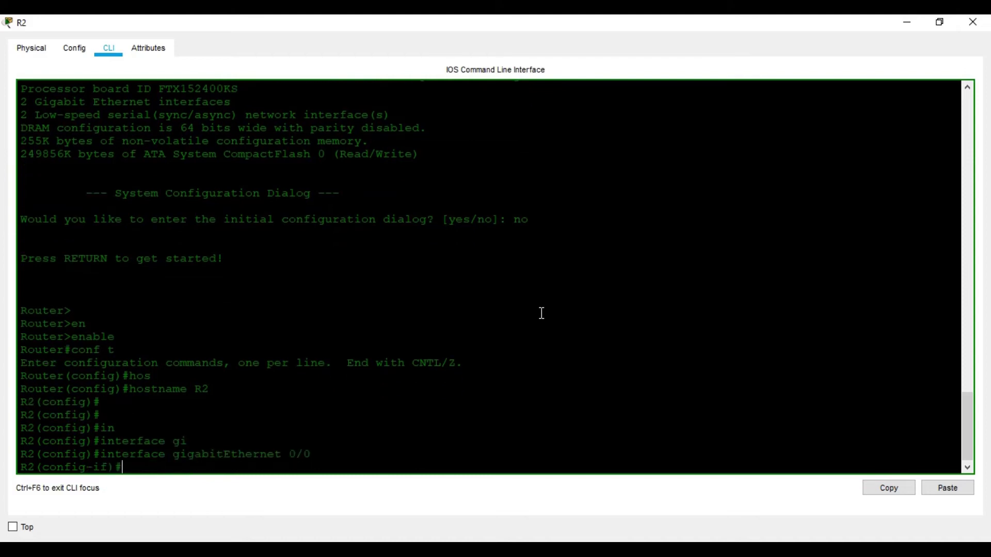
text(ip ad)
key(Tab)
text(192.168.)
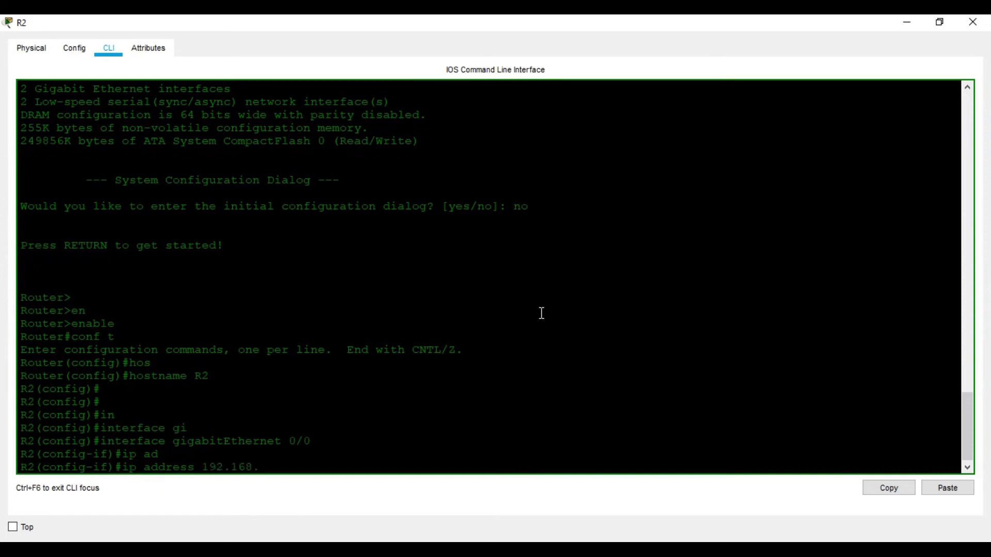
text(2.1 255.255.255.0)
key(Return)
Enable R2's gigabitEthernet 0/0 interface with no shutdown and return to privileged EXEC mode.
text(no shu)
key(Tab)
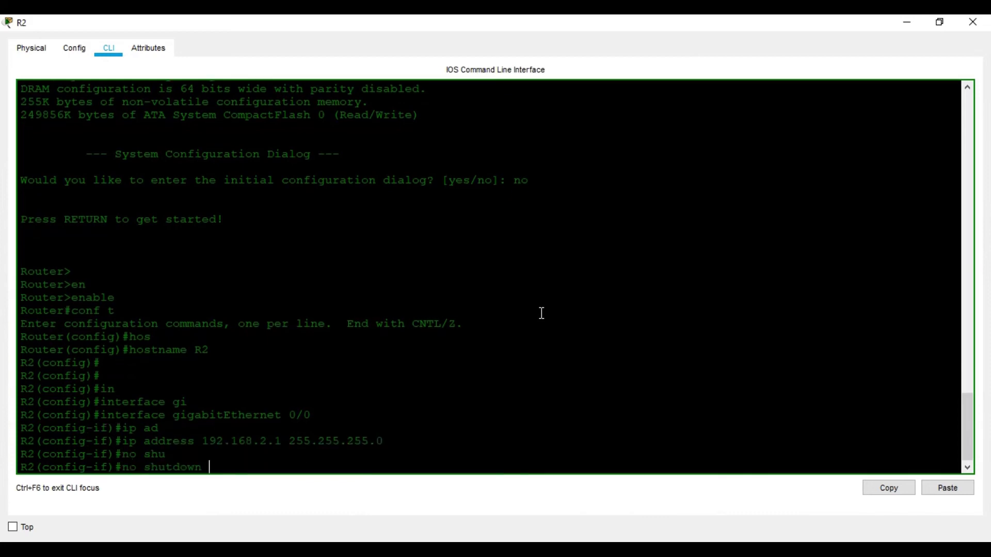
key(Return)
key(Return)
key(Return)
key(ctrl+z)
key(Return)
key(Return)
key(Return)
key(Return)
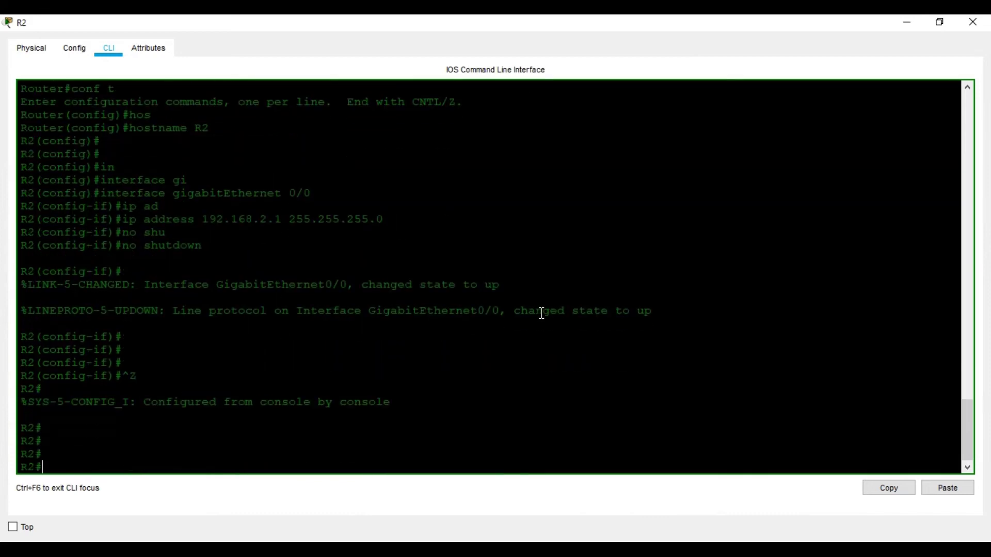
Check the status and addresses of R2's interfaces with sh ip int br.
text(s)
text(h int)
key(BackSpace)
key(BackSpace)
key(BackSpace)
text(t br)
key(Return)
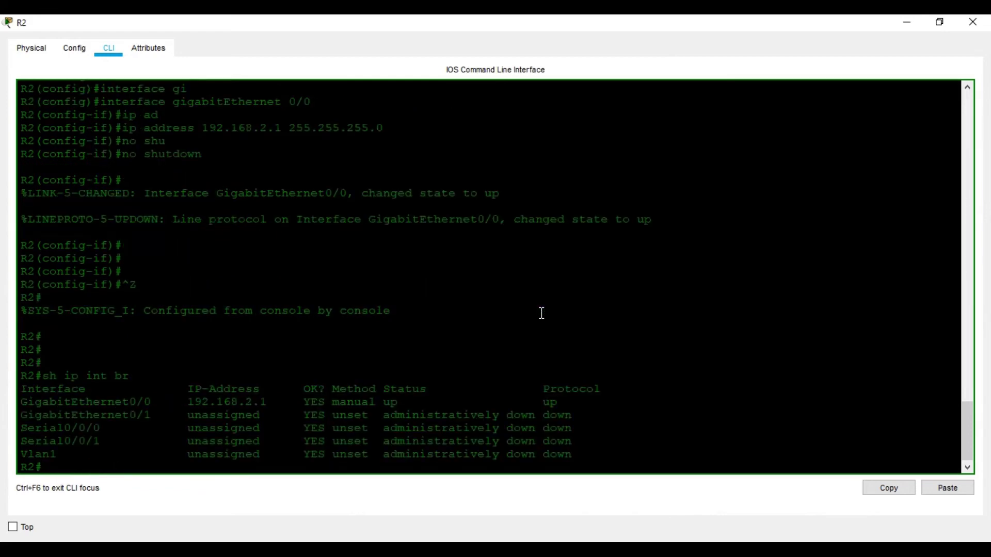
Enter configuration mode and assign IP address 10.1.1.2 with subnet mask 255.255.255.252 to R2's serial 0/0/0 interface.
text(conf t)
key(Return)
text(ig)#i)
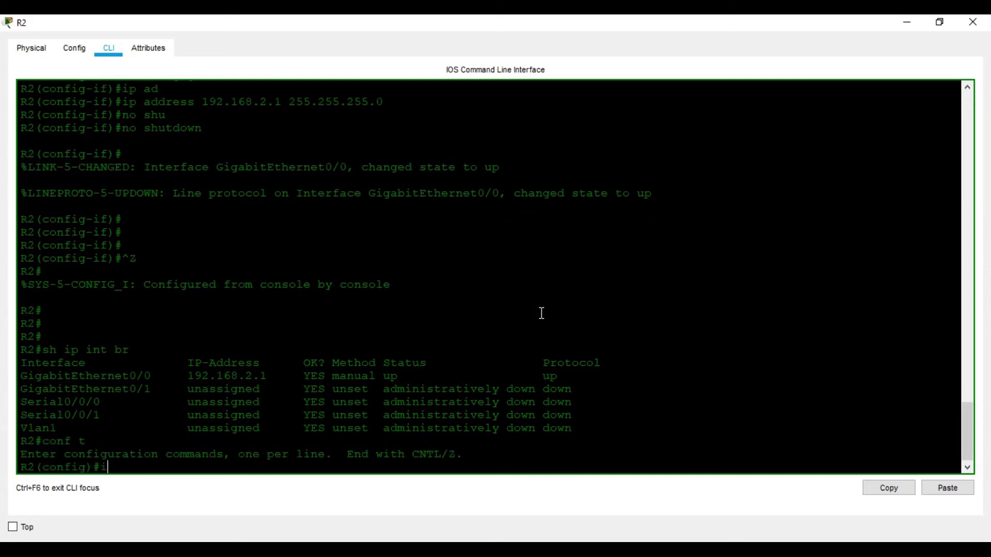
text(nt)
key(Tab)
text(s)
key(Tab)
text(0/0/0)
key(Return)
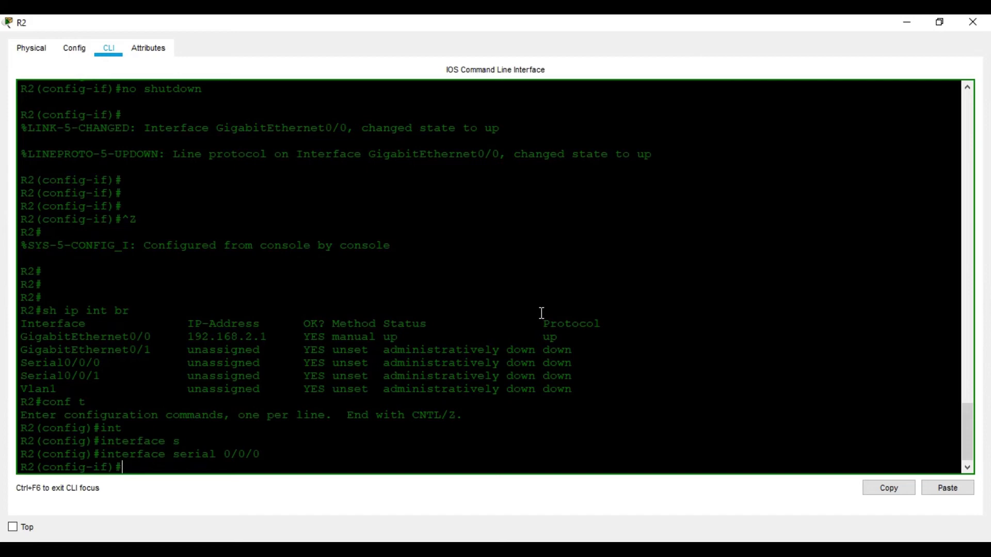
text(ip ad)
key(Tab)
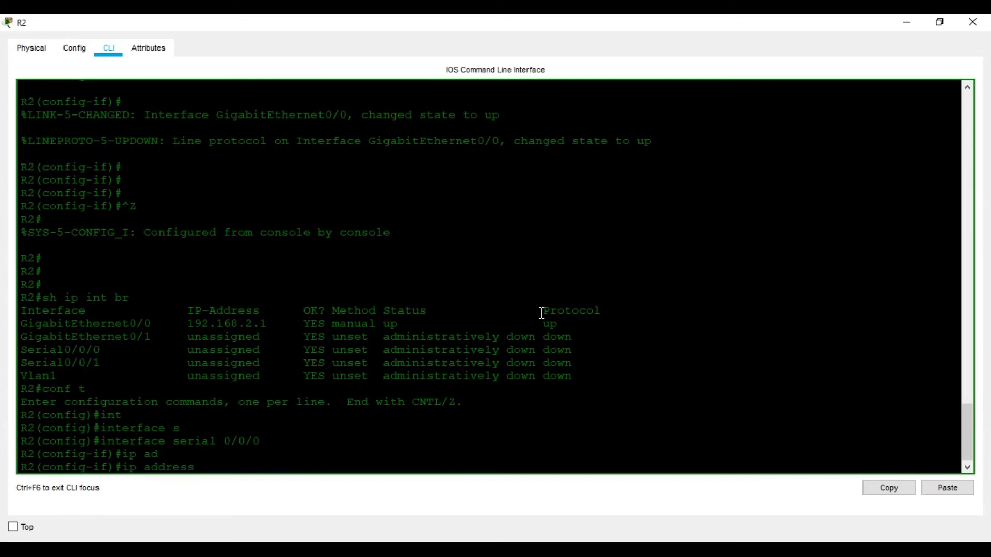
text(10.1.1.2 255.255.255.252)
key(Return)
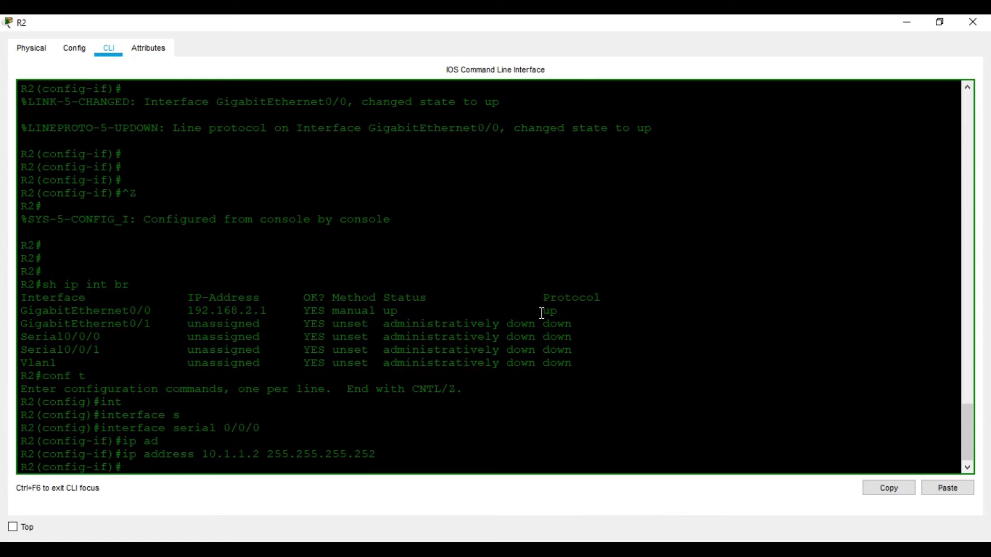
Try to set a clock rate of 56000 on R2's serial 0/0/0 interface.
text(clo)
key(Tab)
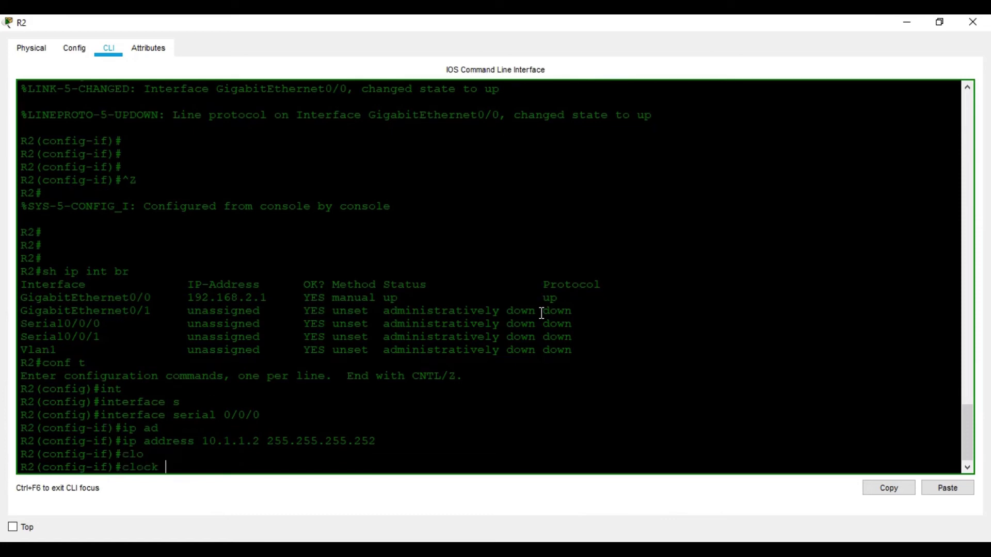
text(ra)
key(Tab)
text(56000)
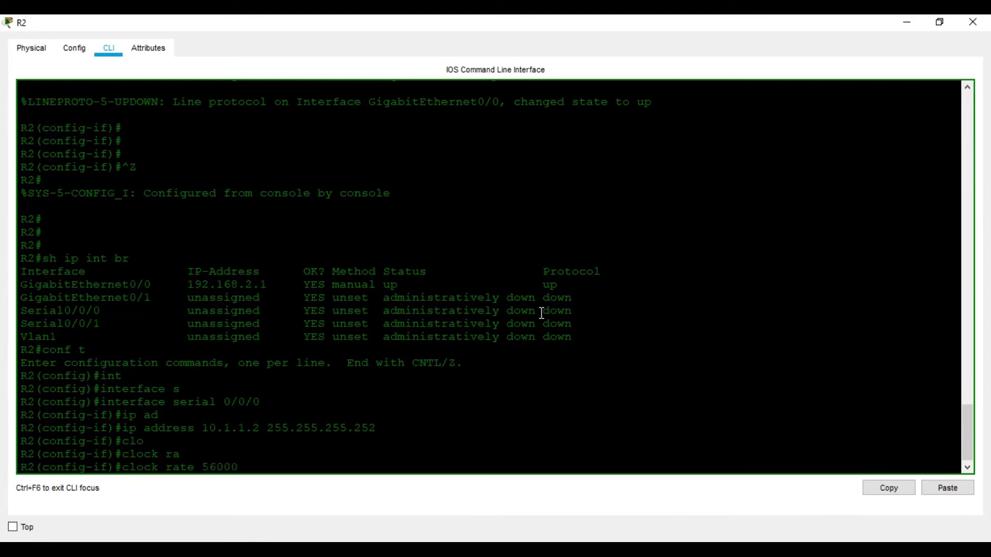
key(Return)
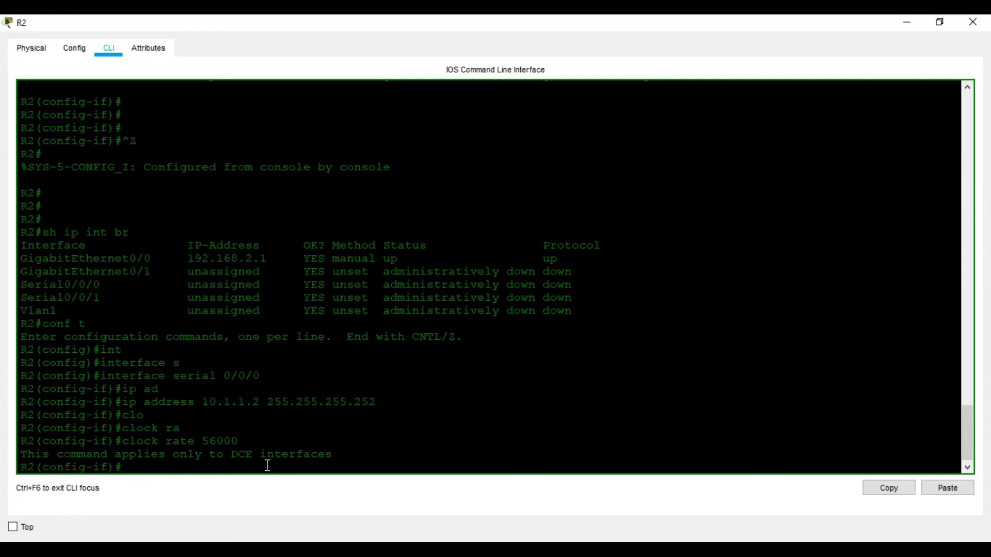
Enable R2's serial 0/0/0 interface with no shutdown and leave configuration mode for privileged EXEC.
text(no sgu)
key(Tab)
key(BackSpace)
key(BackSpace)
text(hutdown)
key(Tab)
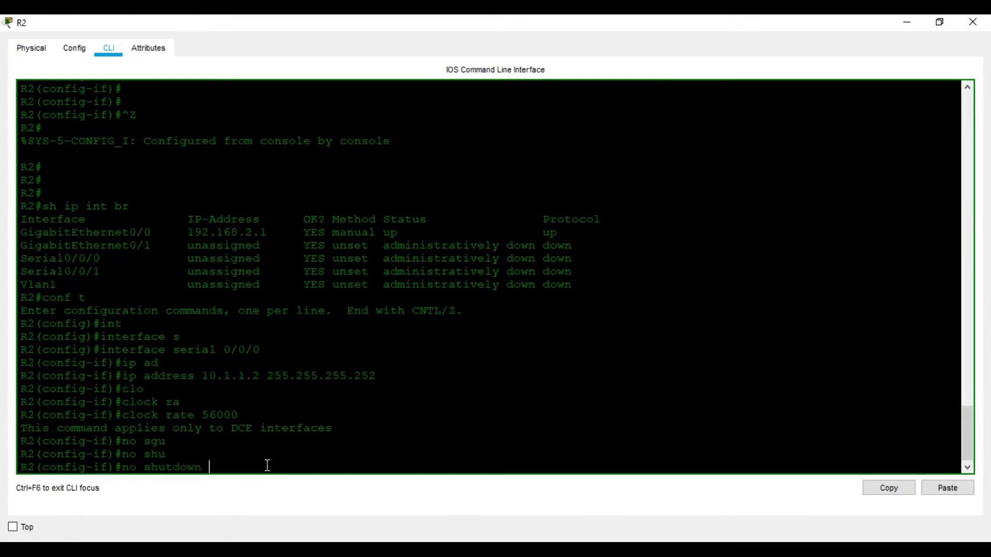
key(Return)
key(Return)
key(Return)
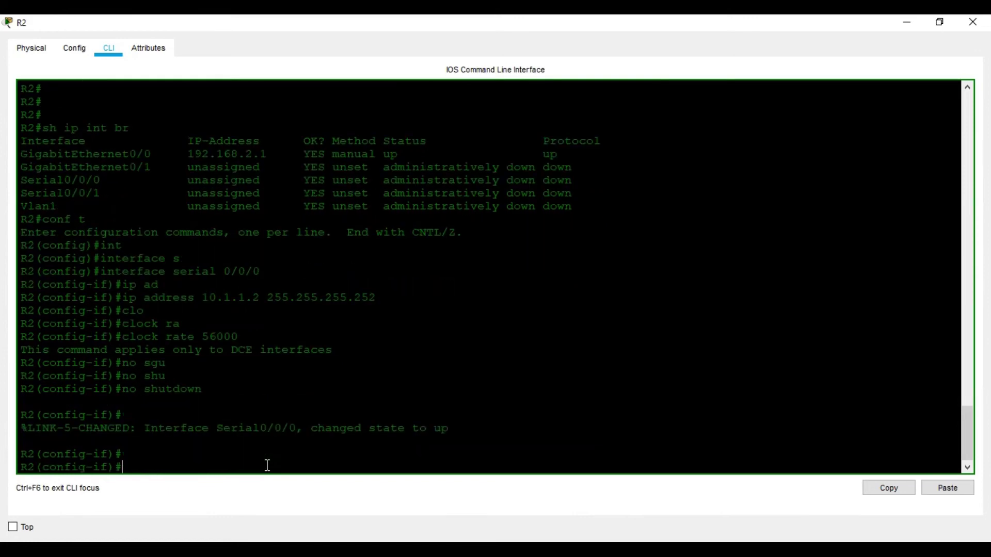
key(ctrl+z)
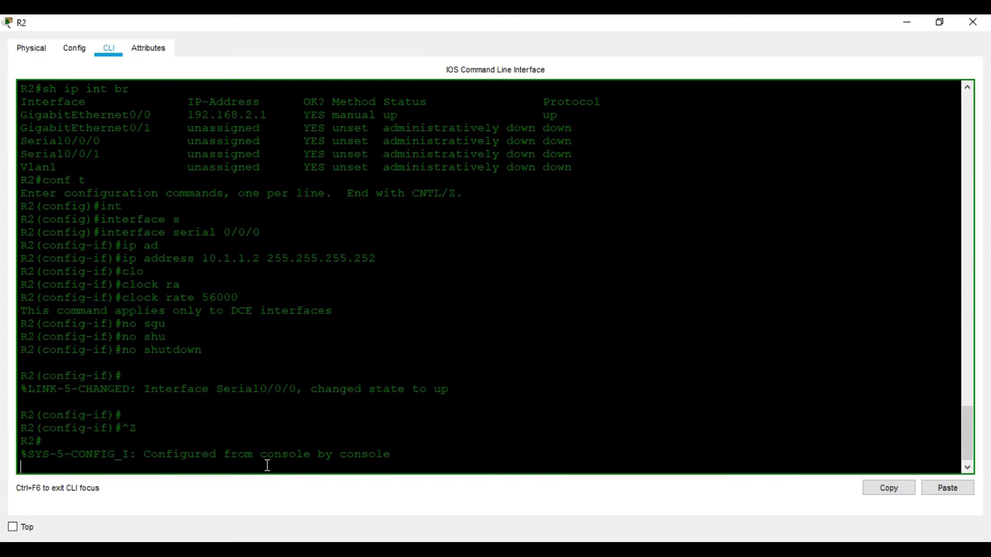
key(Return)
key(Return)
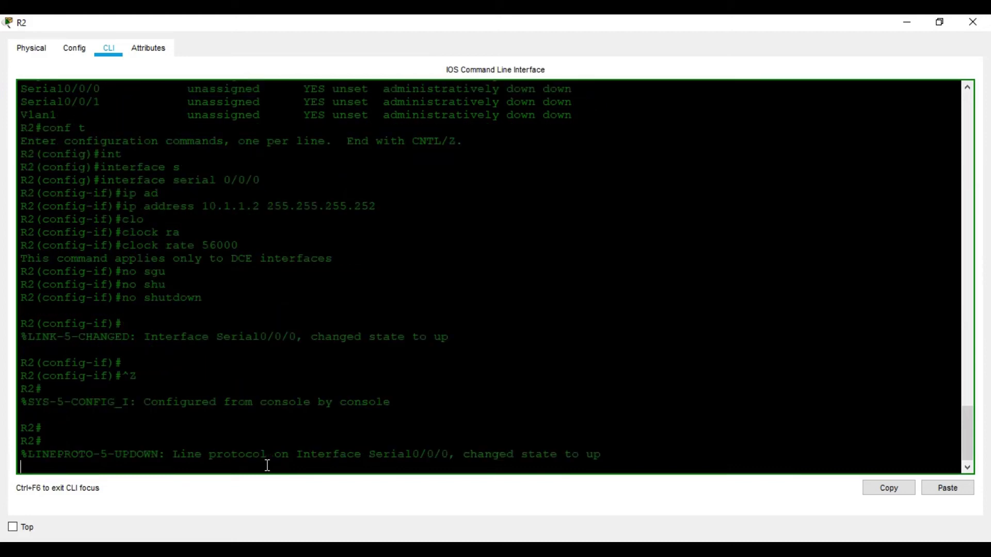
Review R2's interfaces with sh ip int br and save the router's configuration with wr.
text(sh ip int br)
key(Return)
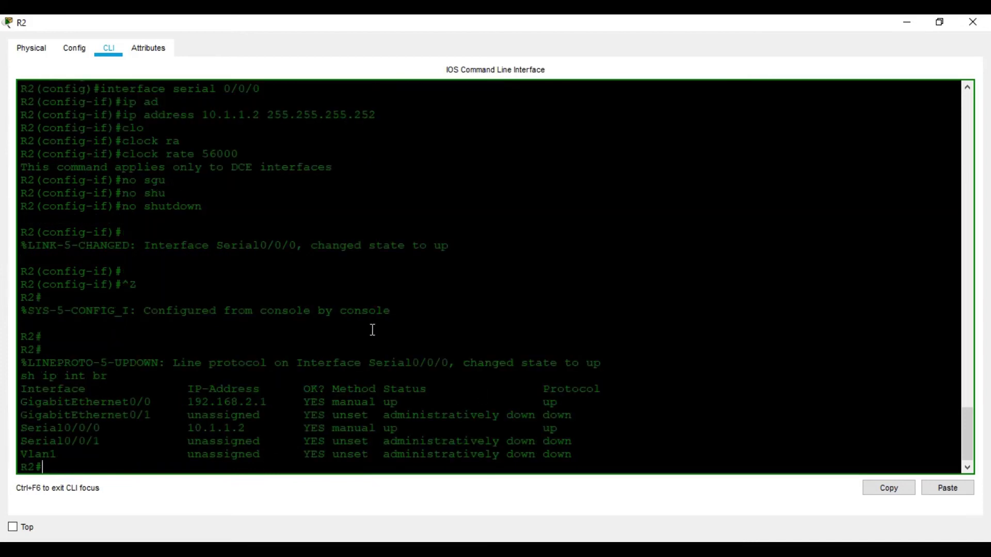
text(wr)
key(Return)
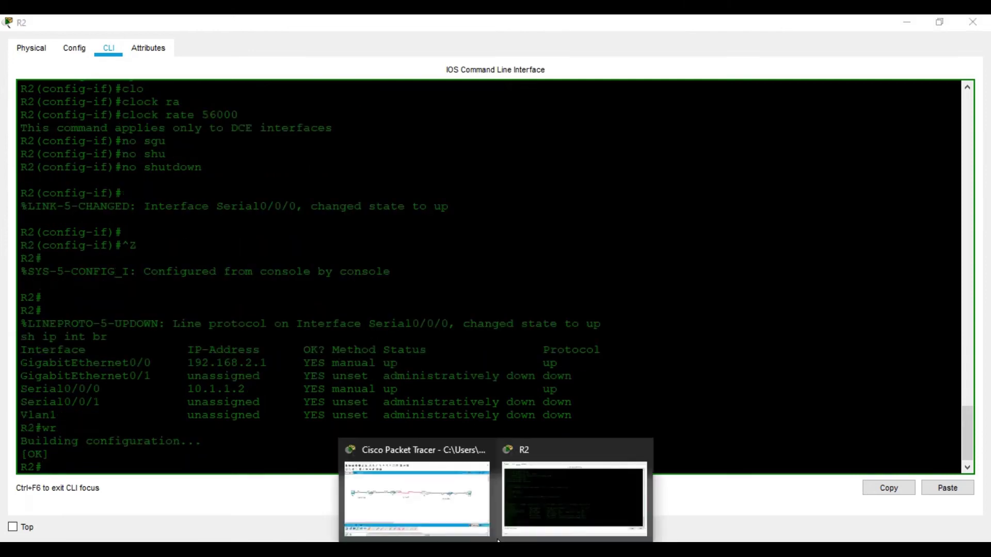
Reopen R1's command line and arrange the R1 and R2 windows side by side at full height.
click(415, 493)
click(321, 238)
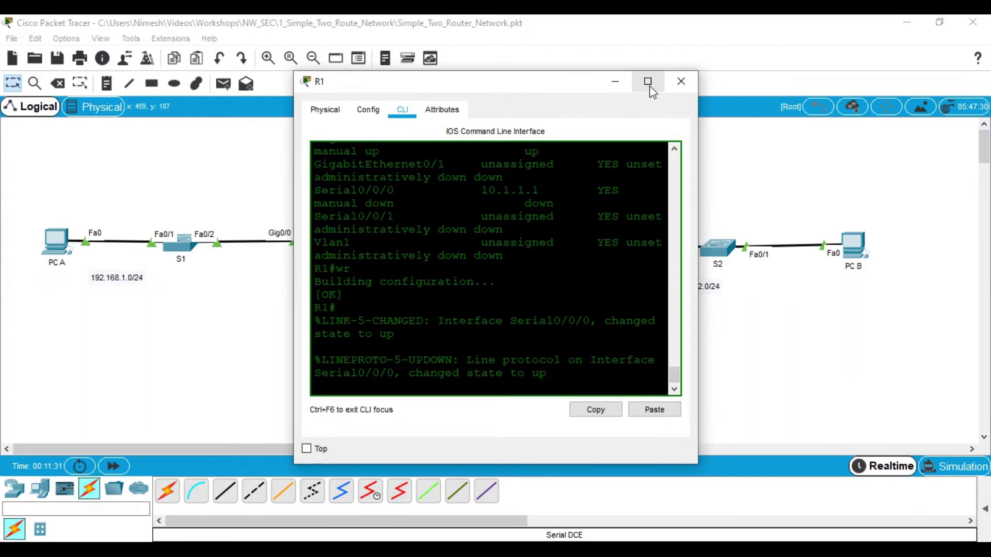
drag(537, 82, 3, 15)
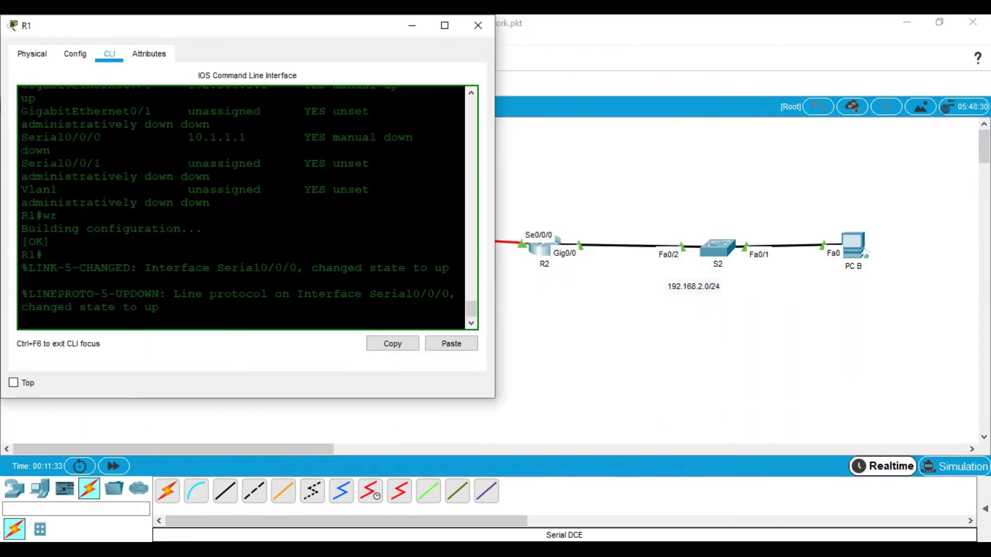
drag(267, 398, 267, 541)
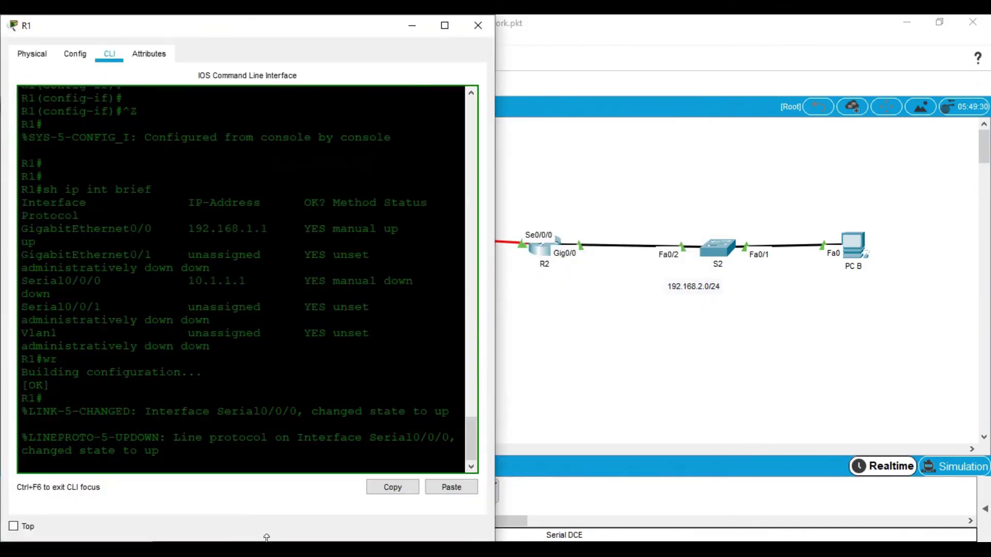
click(495, 550)
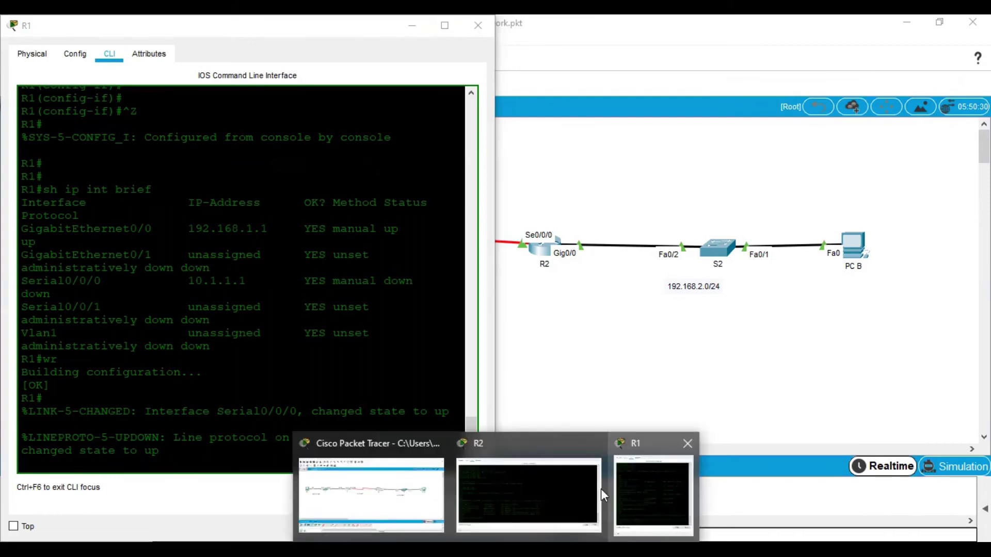
click(588, 495)
double_click(506, 23)
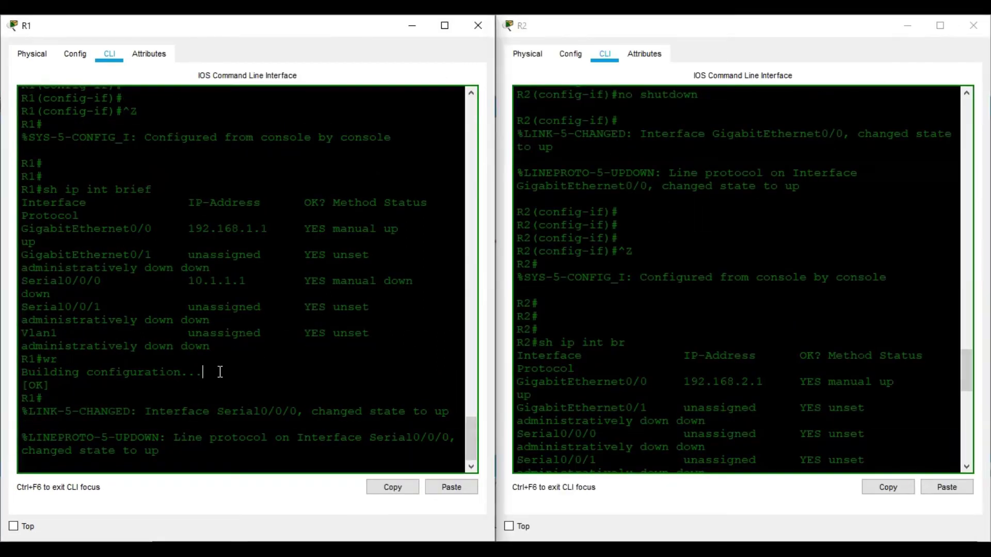
Display R1's serial 0/0/0 controller details with sh controllers and examine its cable type and clock rate.
key(Return)
key(Return)
key(Return)
key(Return)
text(sh con)
key(Tab)
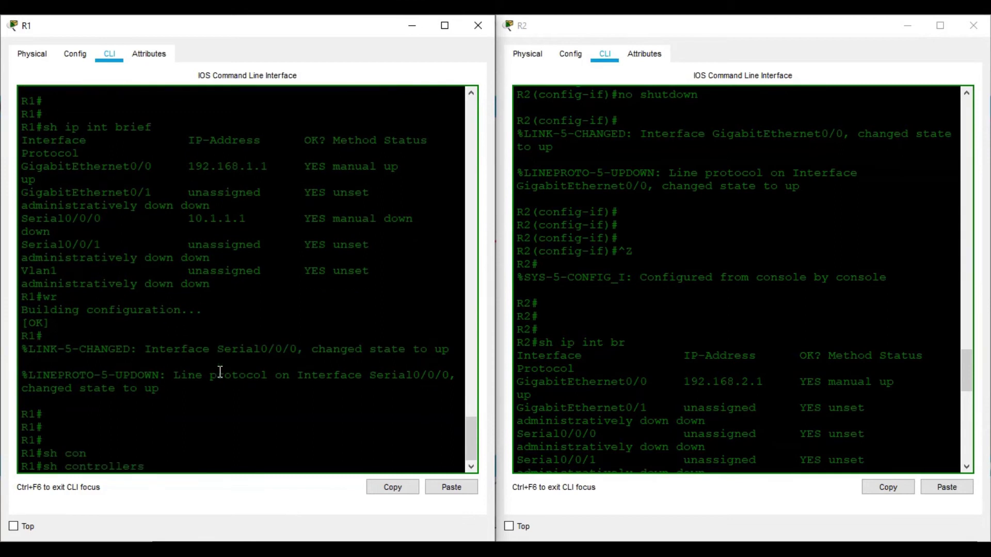
text(se)
key(Tab)
text(0/0/0)
key(Return)
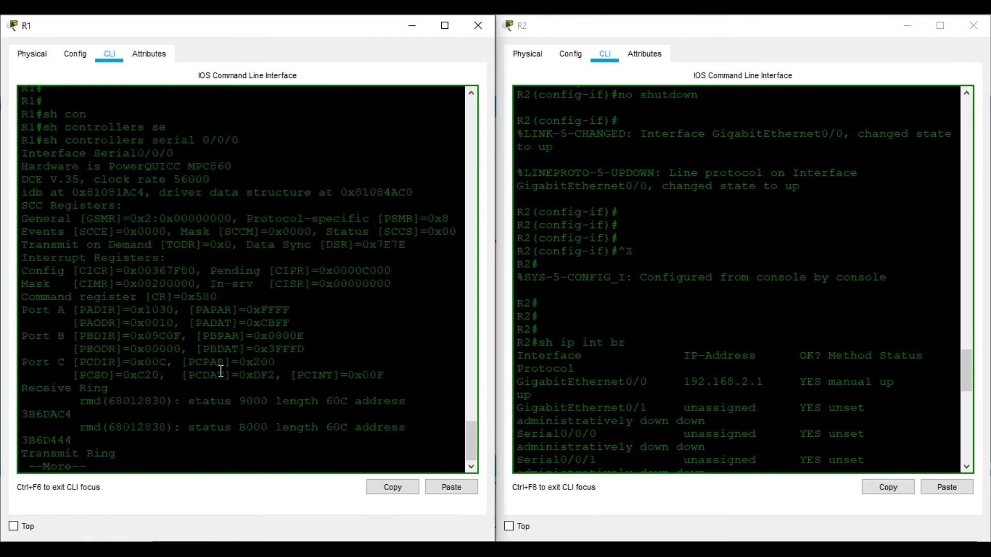
key(space)
scroll(203, 298, up, 2)
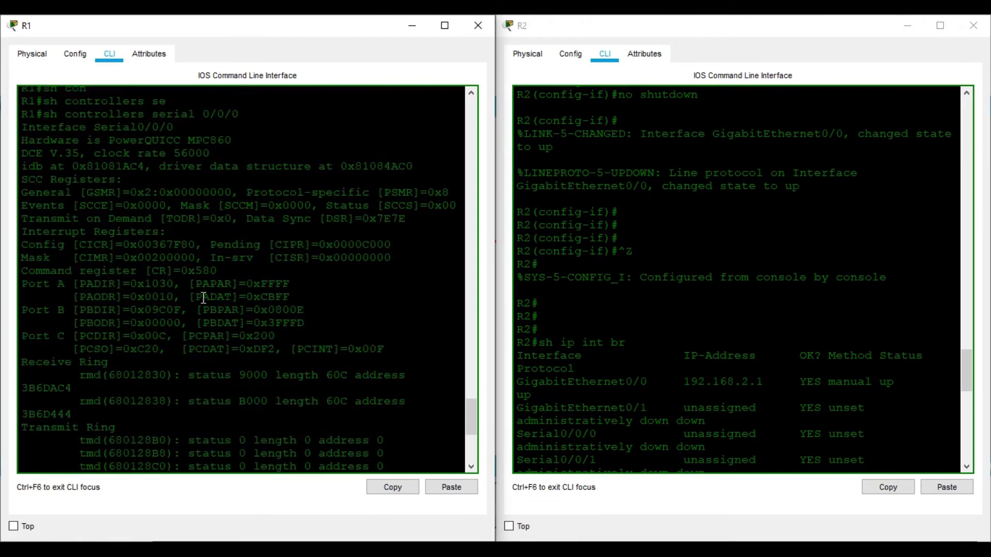
Display R2's serial 0/0/0 controller details with sh controllers and compare its cable type and clocking with R1's.
scroll(204, 298, up, 1)
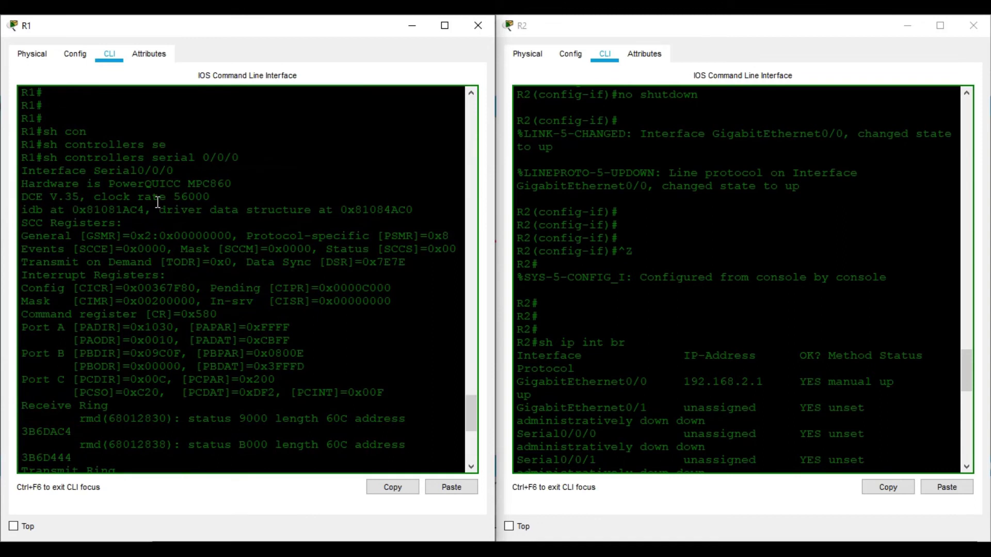
click(662, 255)
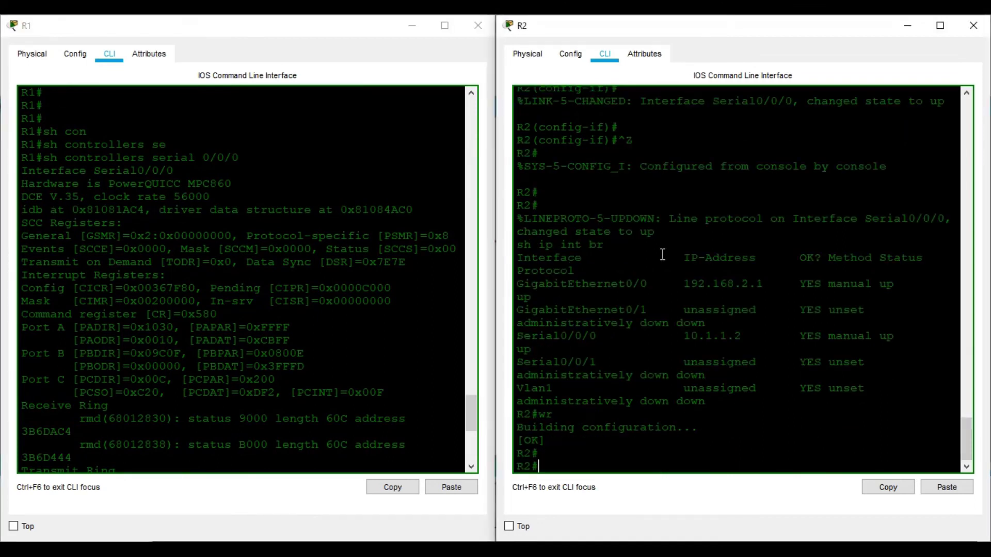
key(Return)
key(Return)
text(sh controllers s)
key(Tab)
text(se)
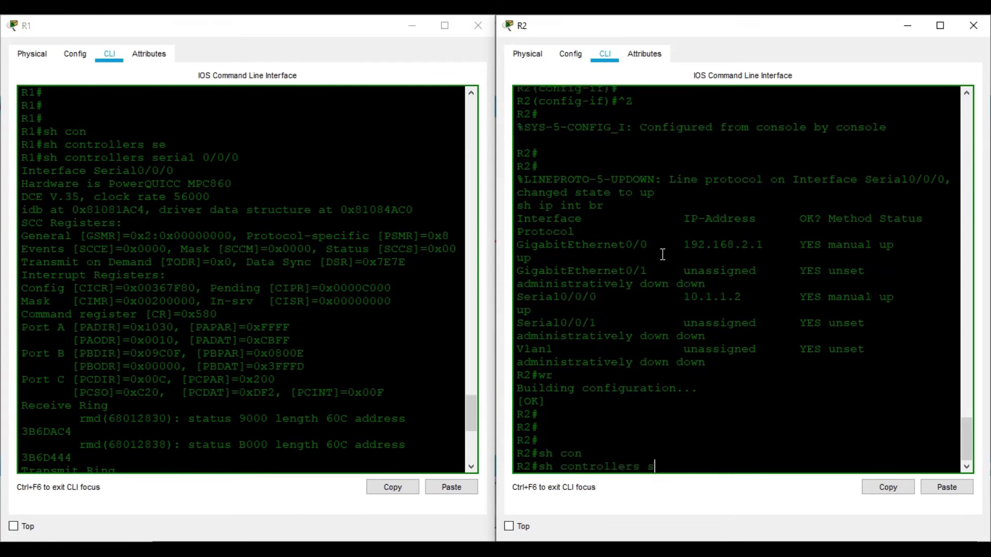
key(Tab)
text(0/0/0)
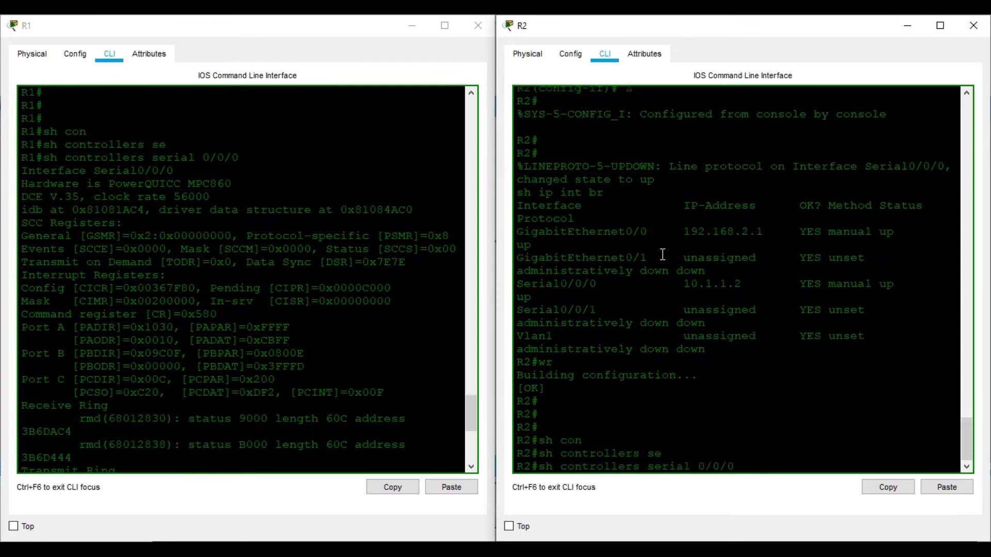
key(Return)
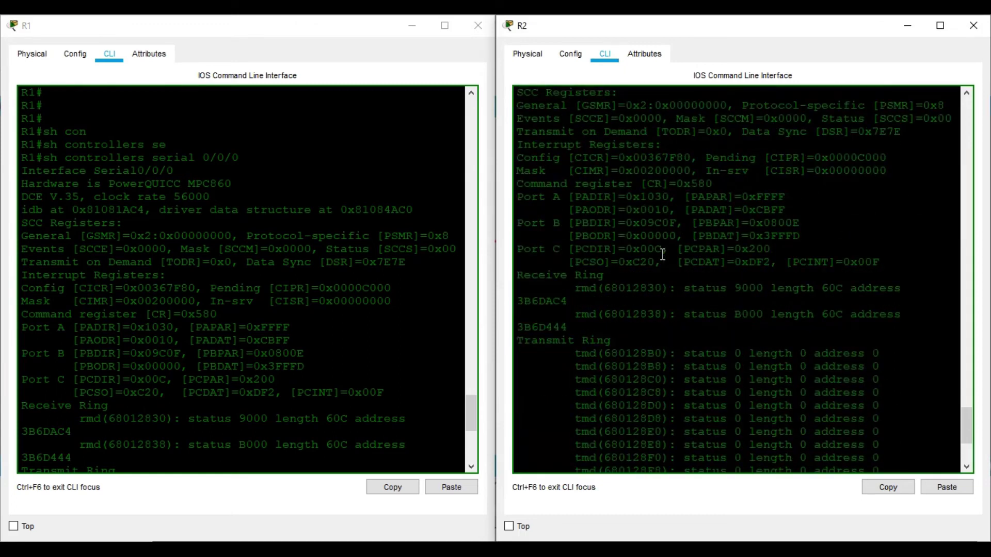
scroll(662, 254, up, 3)
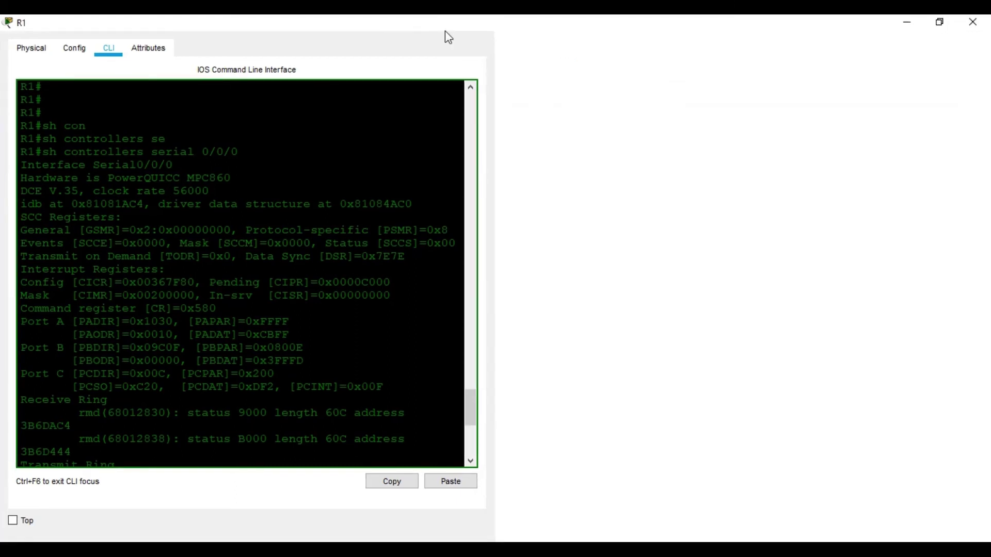
Maximize R1's window and page through the remaining controller output until the privileged EXEC prompt returns.
click(445, 25)
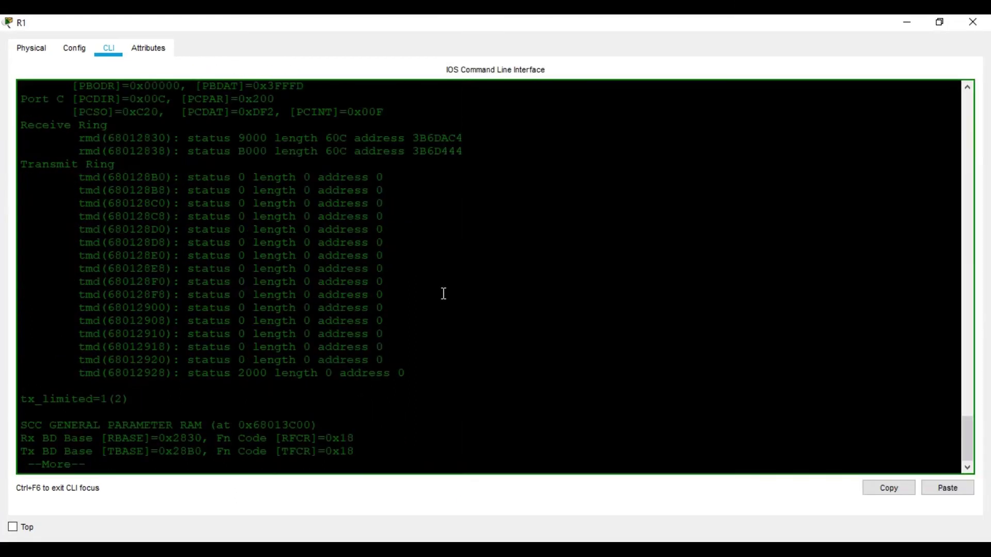
key(Return)
key(Return)
key(Return)
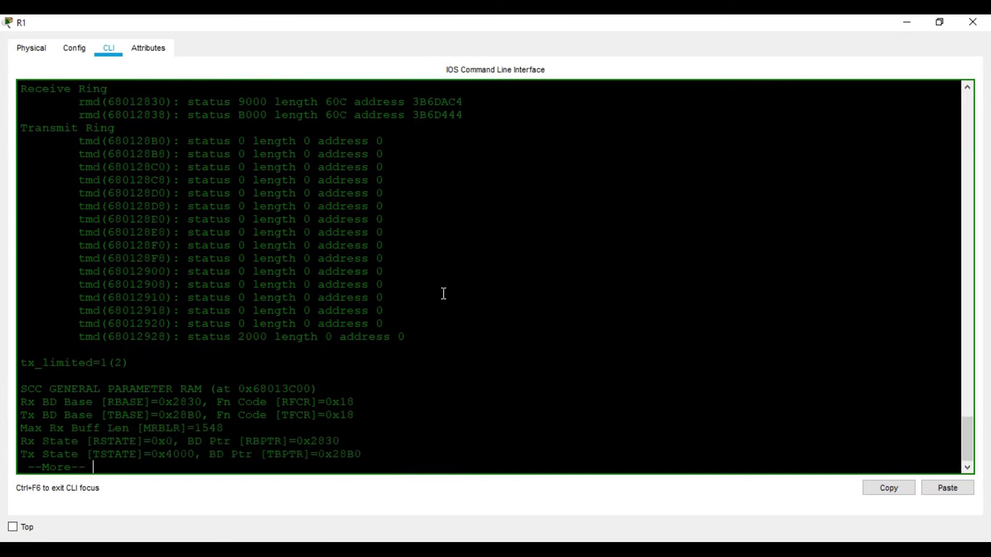
key(Return)
key(Return)
key(Return)
key(Return)
key(Return)
key(Return)
key(Return)
key(Return)
key(Return)
key(Return)
key(Return)
key(Return)
key(Return)
key(Return)
key(Return)
key(Return)
key(Return)
key(Return)
key(Return)
key(Return)
key(Return)
key(Return)
key(Return)
key(Return)
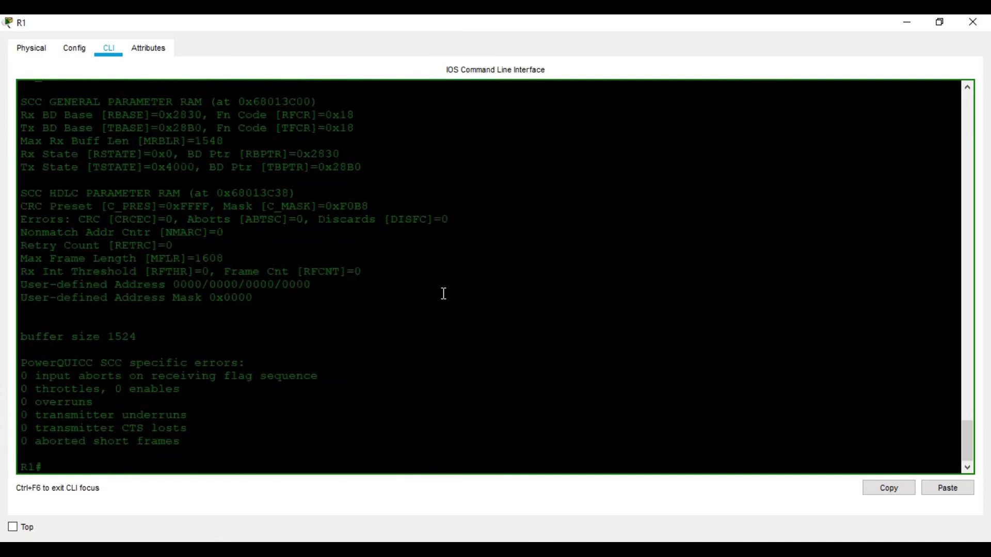
Enter global configuration mode on R1 with conf t.
text(con ft)
key(Return)
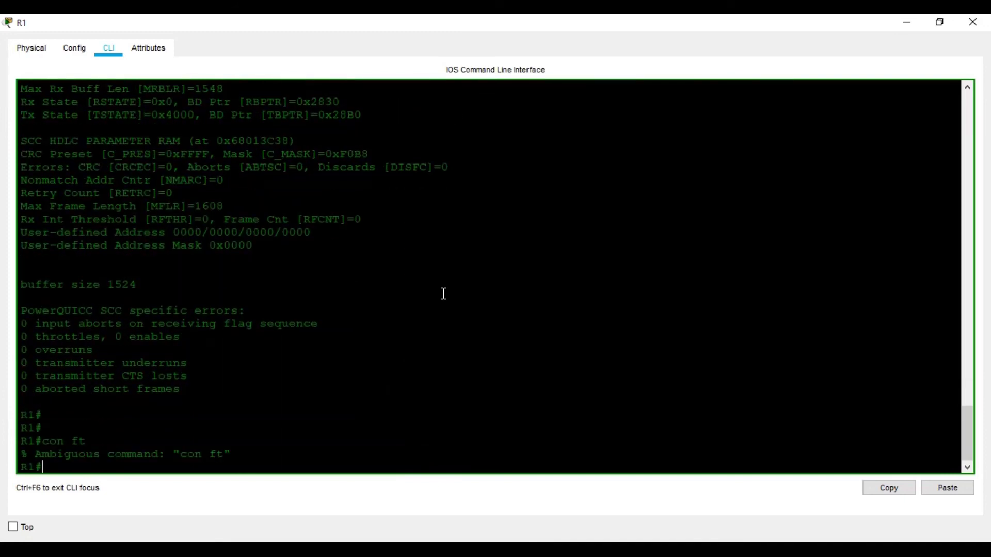
text(conf t)
key(Return)
key(Return)
key(Return)
List the available routing protocols on R1 and enter RIP configuration with router rip.
text(rou)
key(Tab)
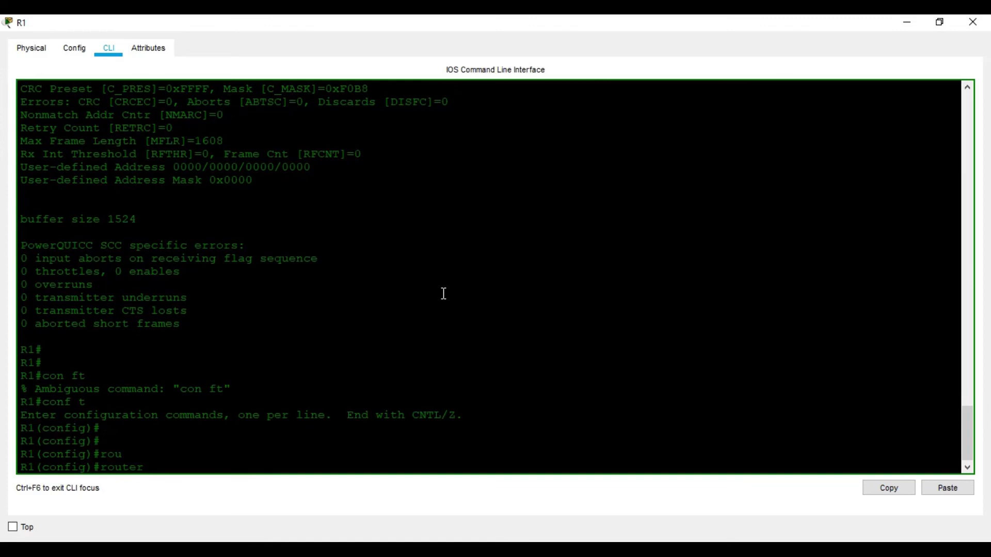
text(ri)
key(Tab)
key(BackSpace)
key(BackSpace)
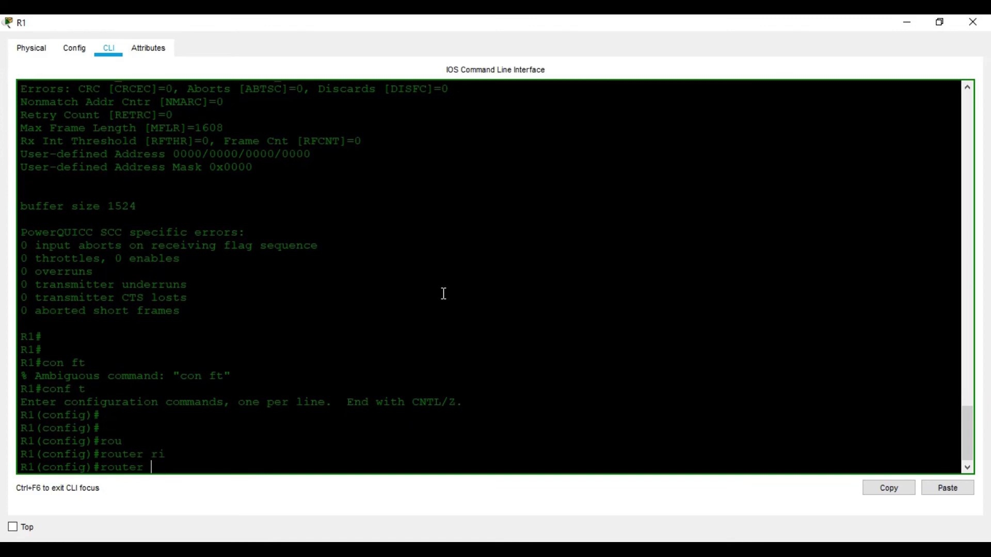
text(?)
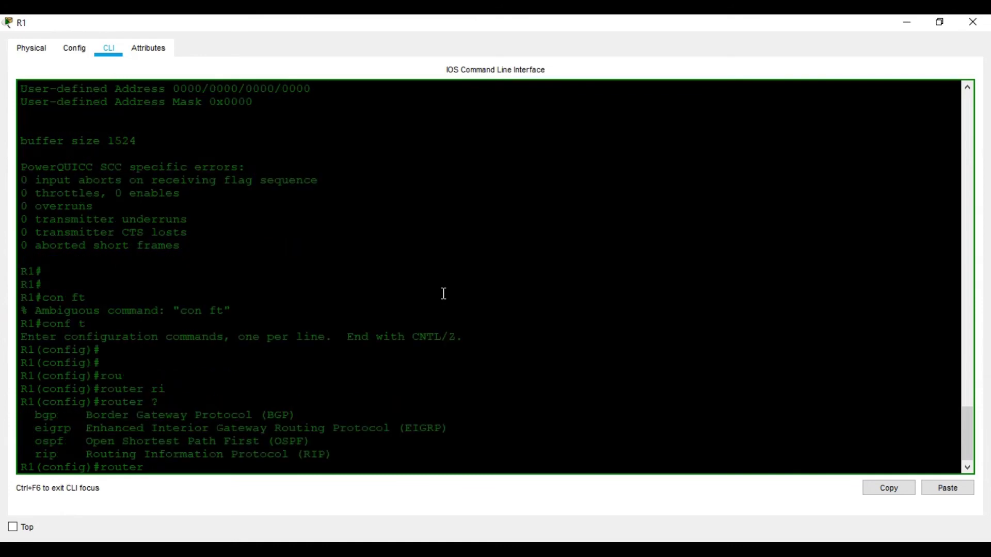
text(ri)
key(Tab)
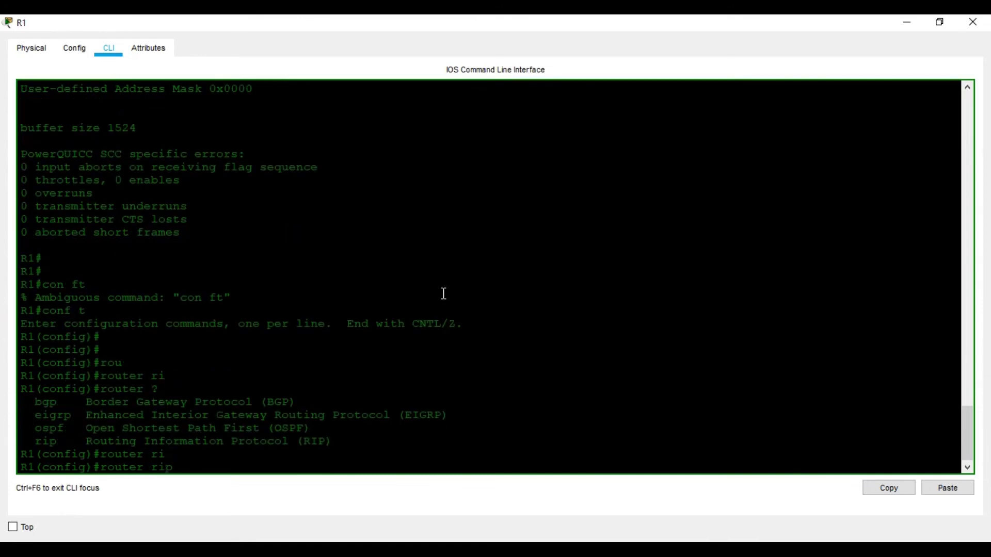
key(Return)
Check the network command's syntax and the topology's subnets, and add network 192.168.1.0 to R1's RIP configuration.
text(net)
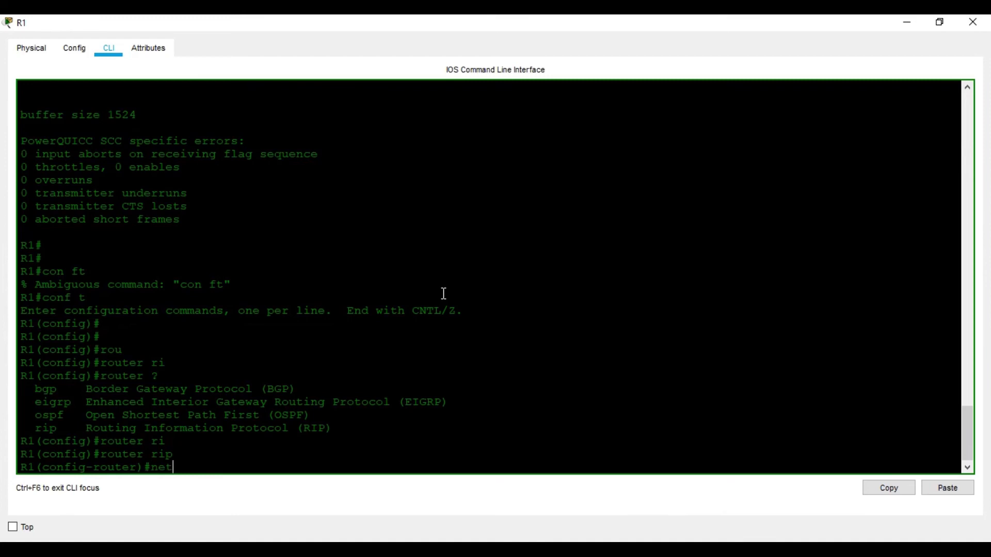
key(Tab)
text(?)
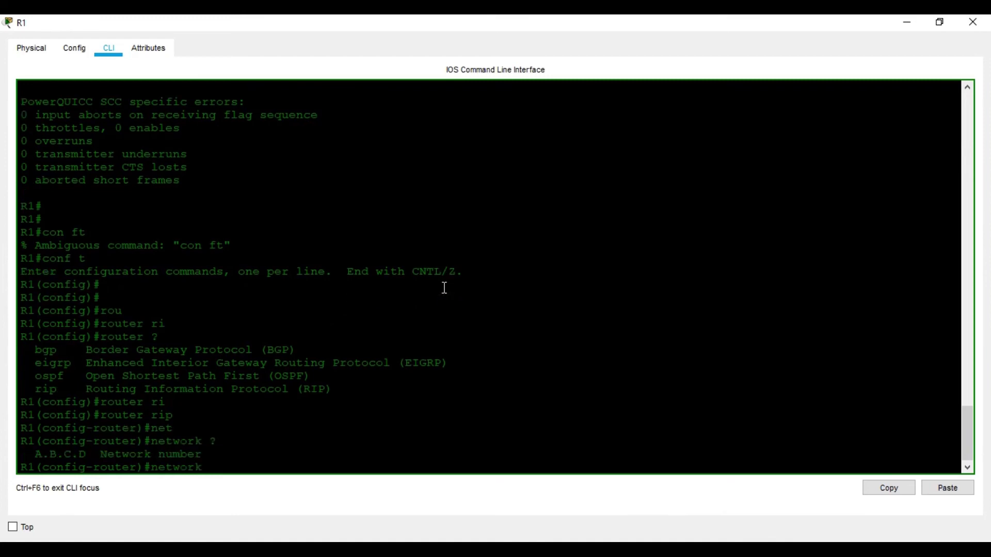
click(386, 506)
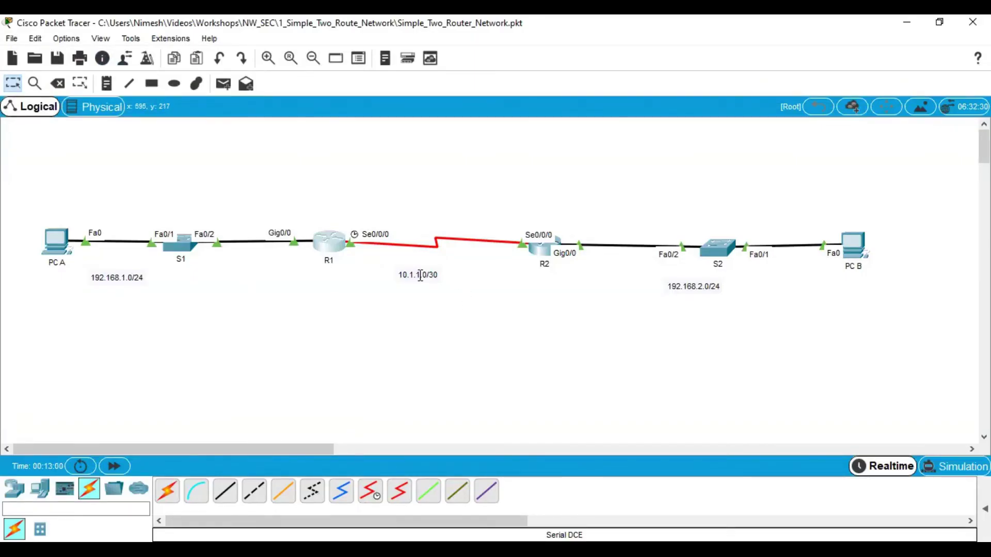
mouse_move(584, 482)
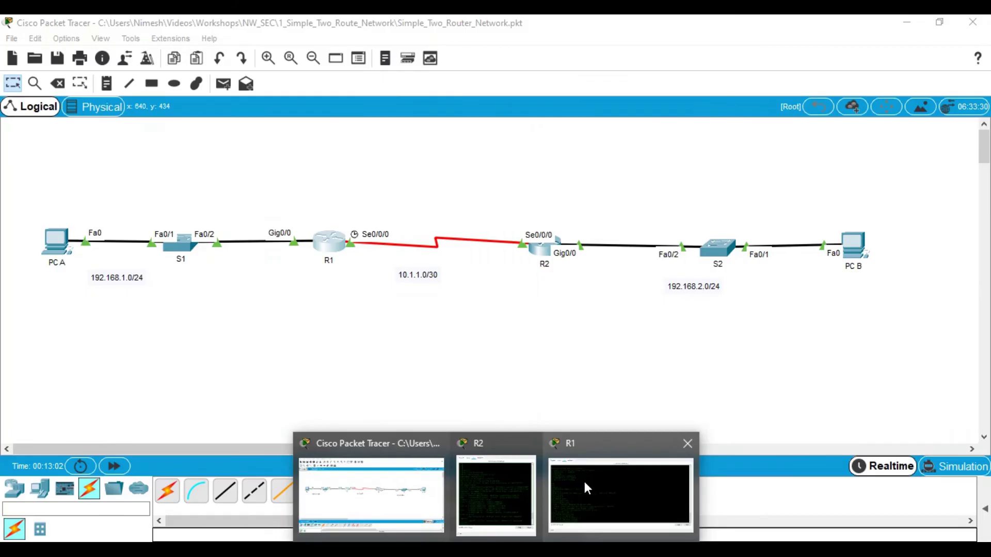
mouse_move(518, 484)
click(620, 494)
text(192.168.1)
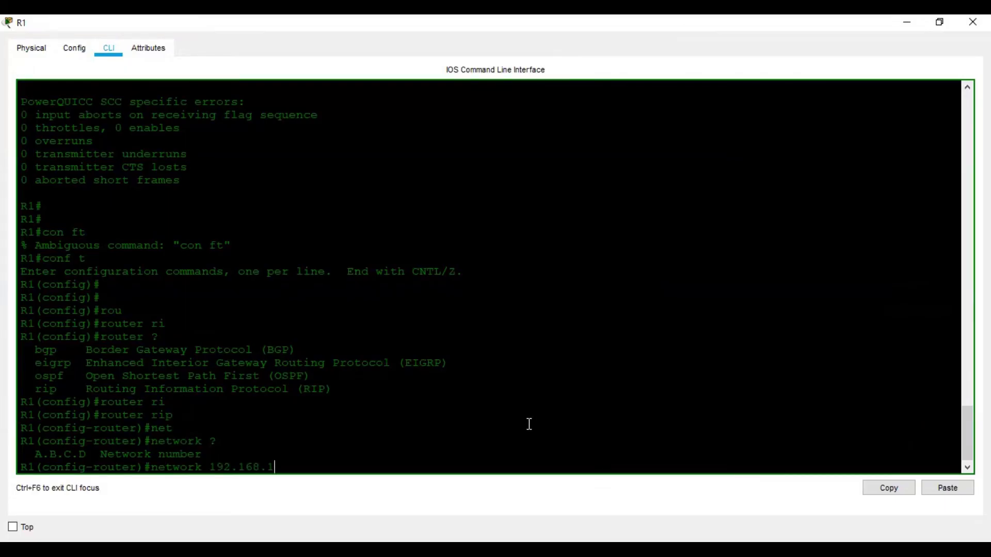
text(0)
key(Return)
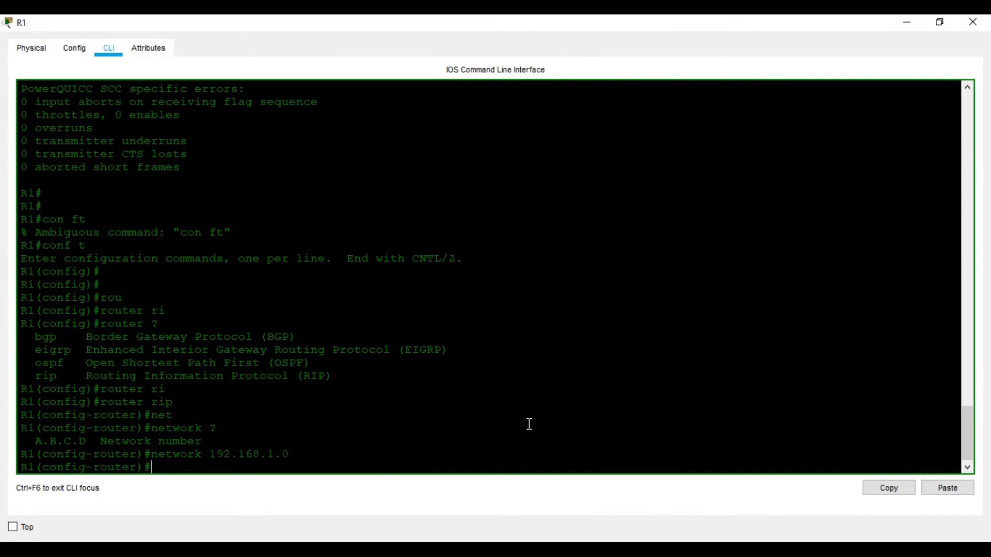
Add the serial link's network 10.1.1.0 to R1's RIP configuration.
text(net)
key(Tab)
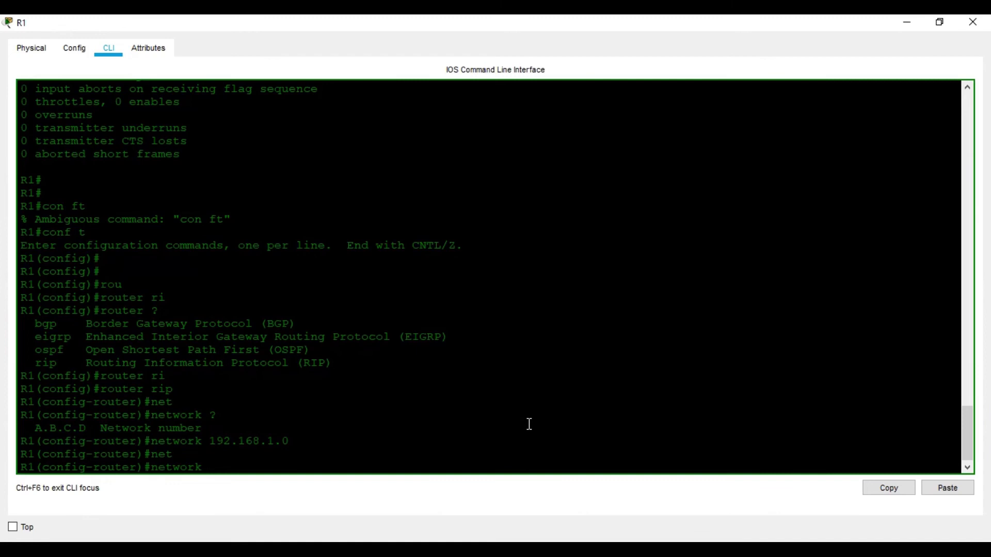
text(10.1.1.0)
key(Return)
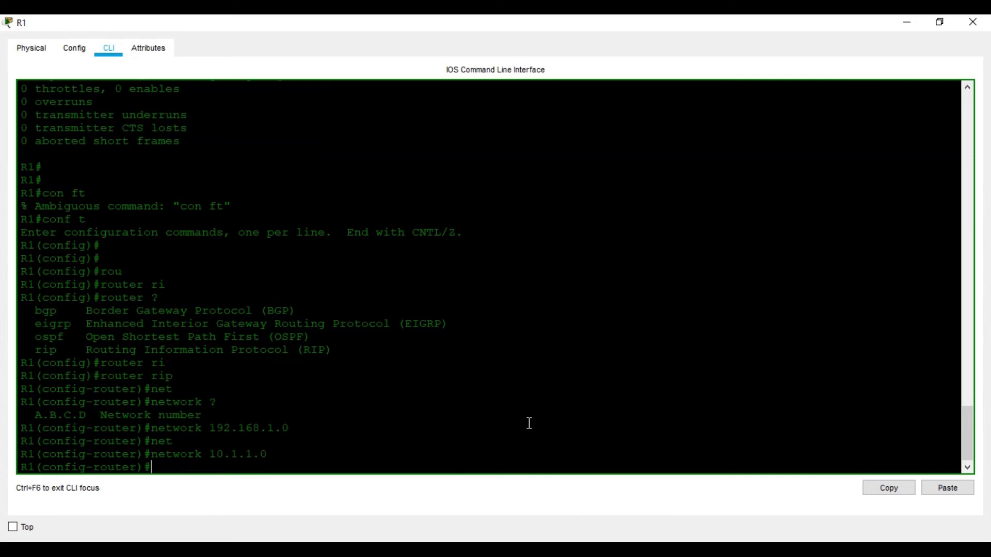
Return R1 to privileged EXEC mode, save its configuration with wr, and close its window.
key(ctrl+z)
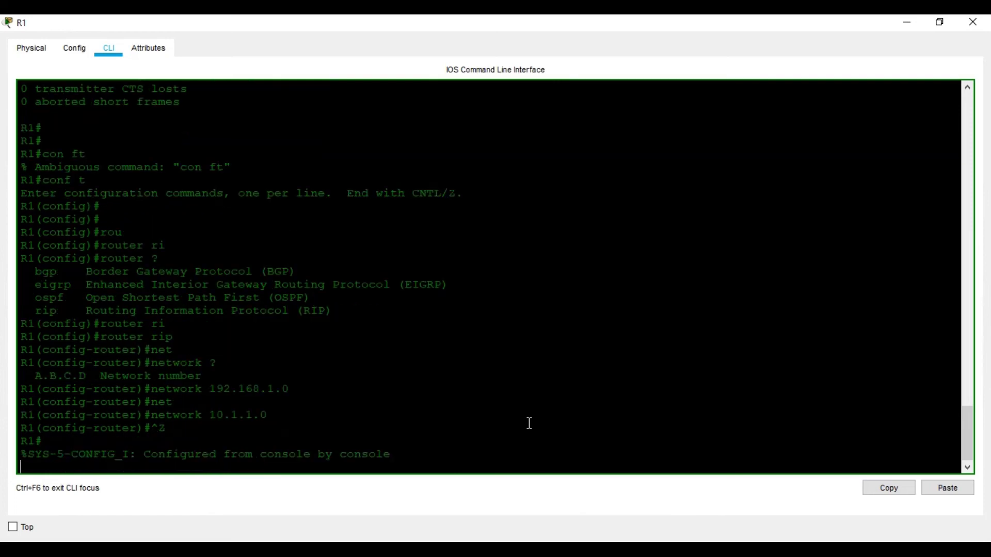
key(Return)
key(Return)
key(Return)
text(wr)
key(Return)
key(Return)
key(Return)
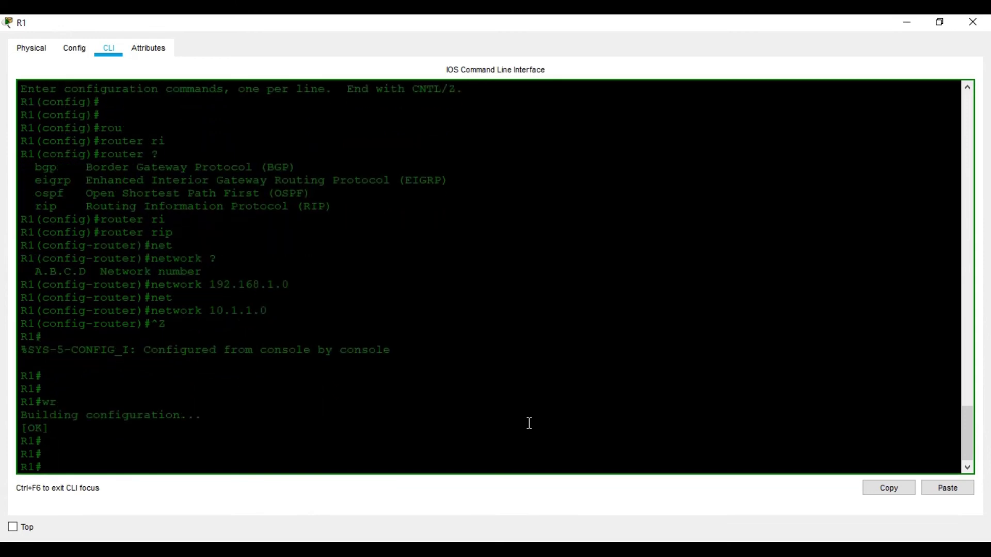
key(Return)
key(Return)
click(972, 21)
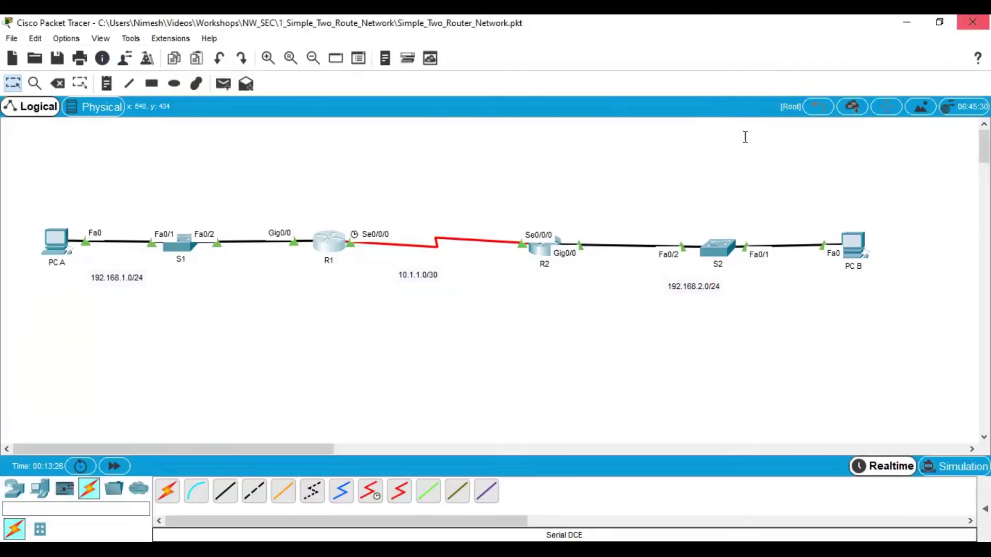
Reopen R2's command line maximized and page through the remaining controller output to get back to the prompt.
click(542, 248)
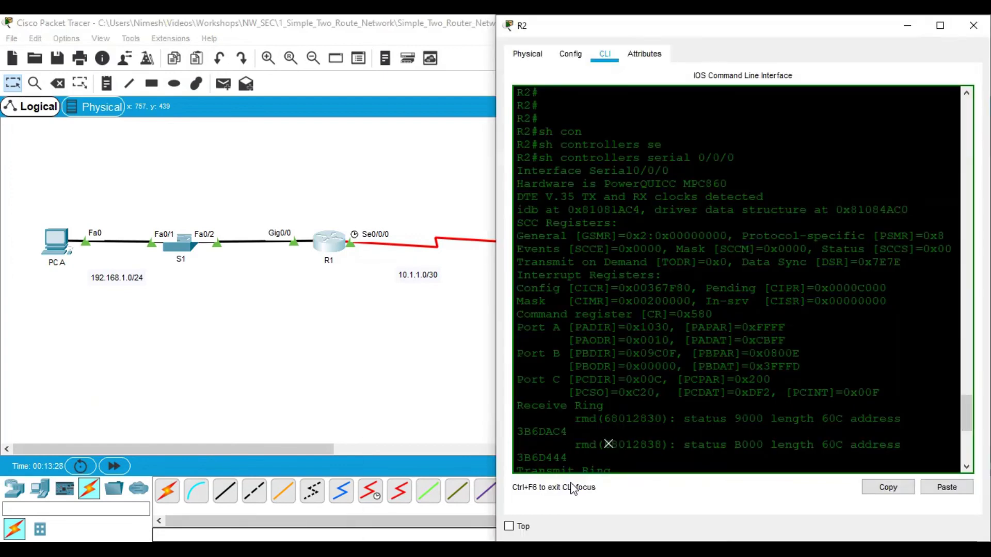
click(961, 16)
key(Return)
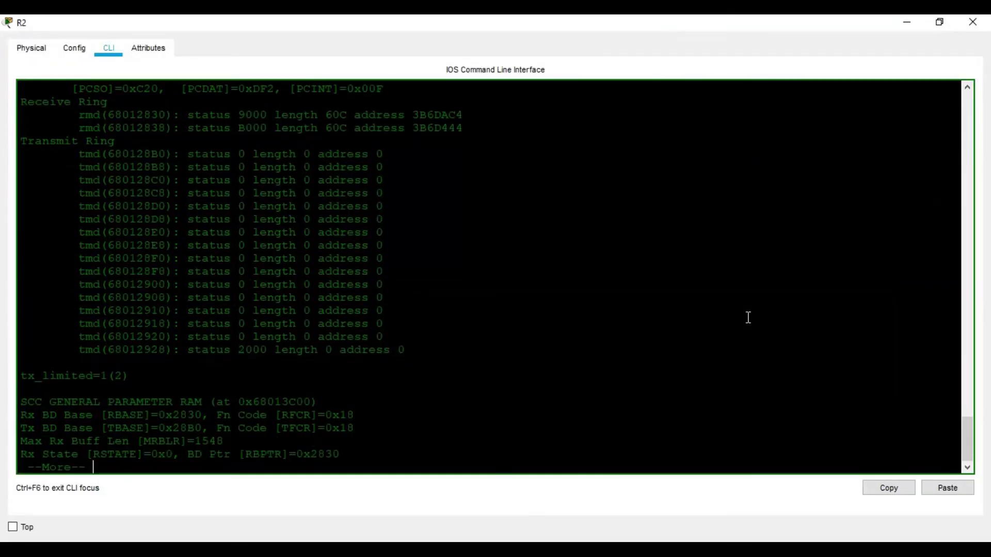
key(Return)
key(Return)
key(Return)
key(Return)
key(Return)
key(Return)
key(Return)
key(Return)
key(Return)
key(Return)
key(Return)
key(Return)
key(Return)
key(Return)
key(Return)
key(Return)
key(Return)
key(Return)
key(Return)
key(Return)
Enter global configuration mode on R2 with conf t and open RIP configuration with router rip.
text(cp)
key(BackSpace)
text(onf t)
key(Return)
key(Return)
key(Return)
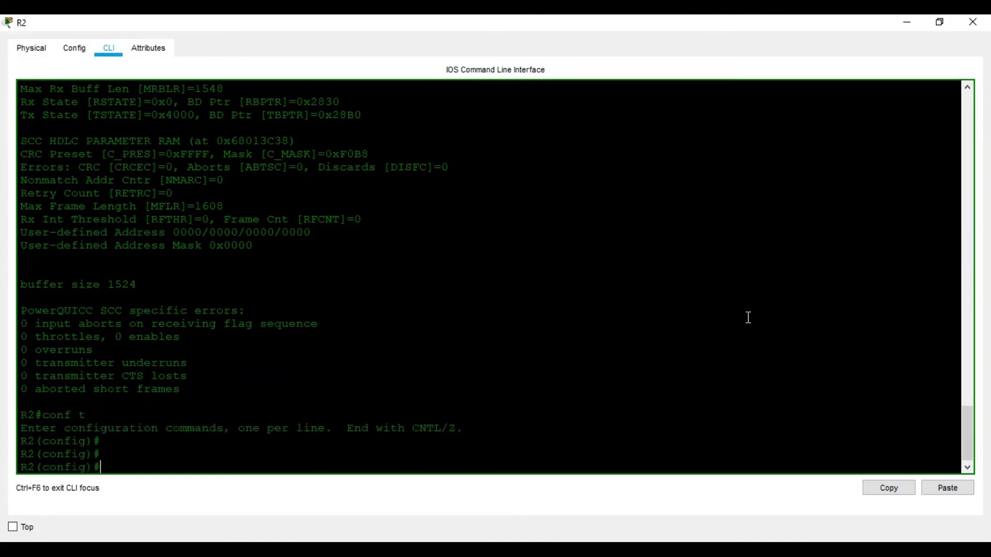
key(Return)
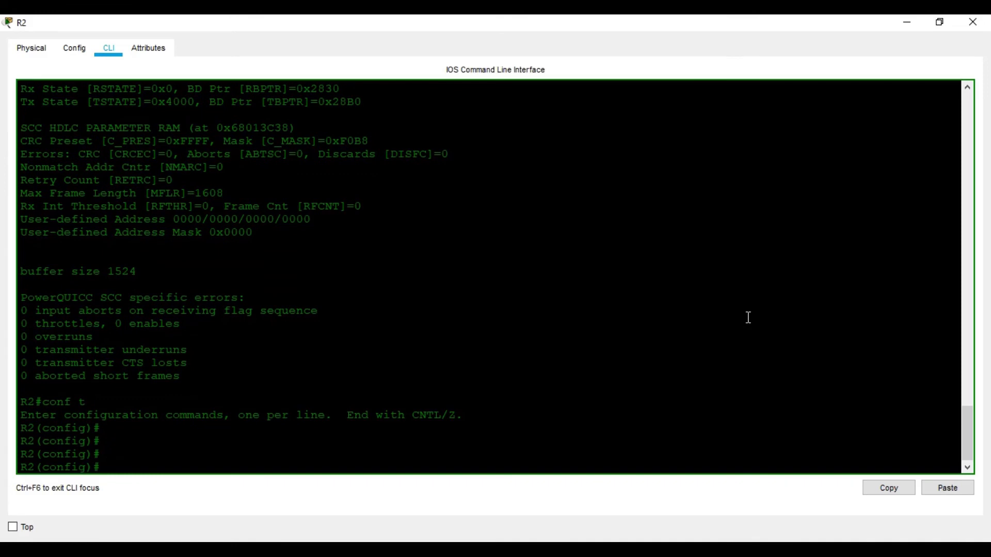
text(rou)
key(Tab)
text(rip)
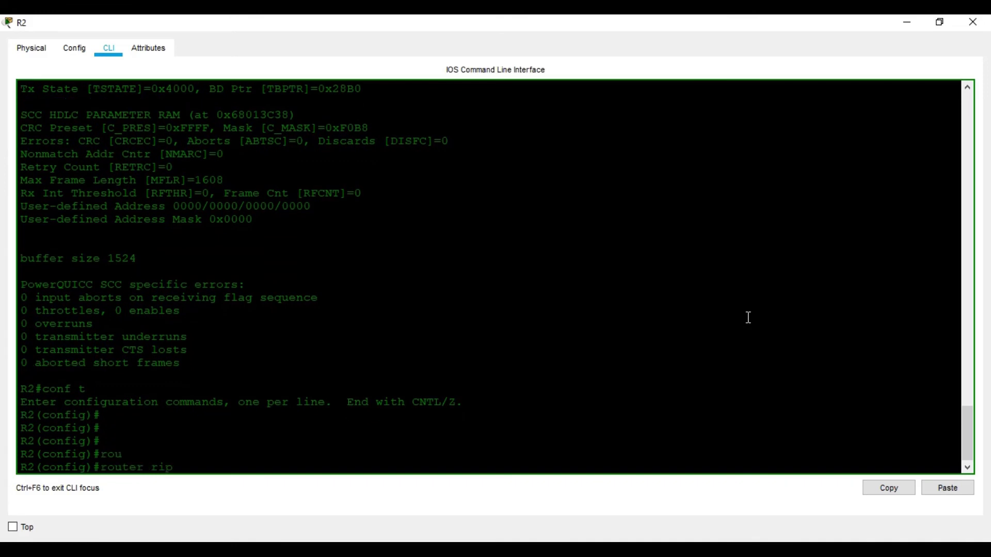
key(Return)
Check R2's LAN subnet in the topology and add network 192.168.2.0 to R2's RIP configuration.
text(net)
key(Tab)
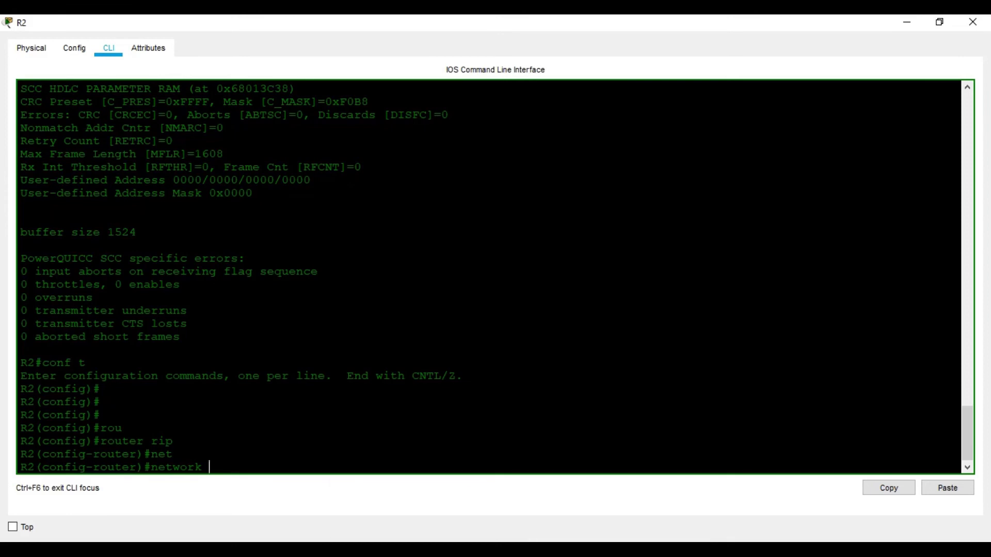
click(420, 489)
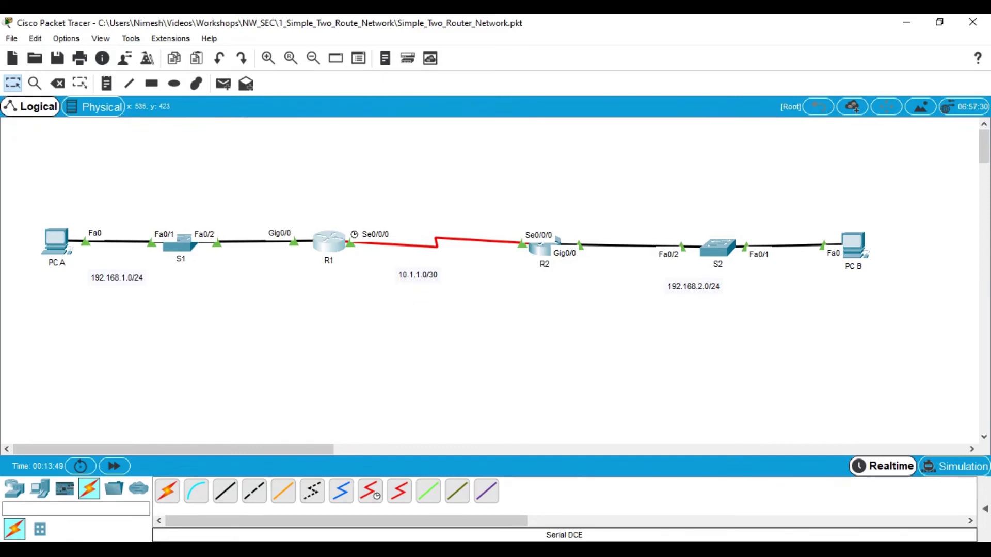
click(495, 549)
click(542, 496)
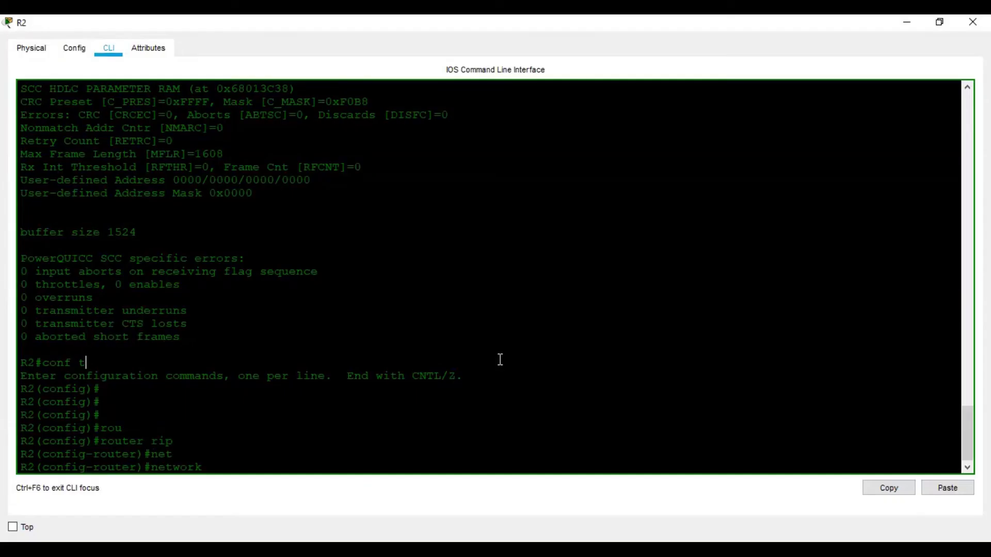
text(192.168.2.0)
key(Return)
Add network 10.1.1.0 to R2's RIP configuration.
text(net)
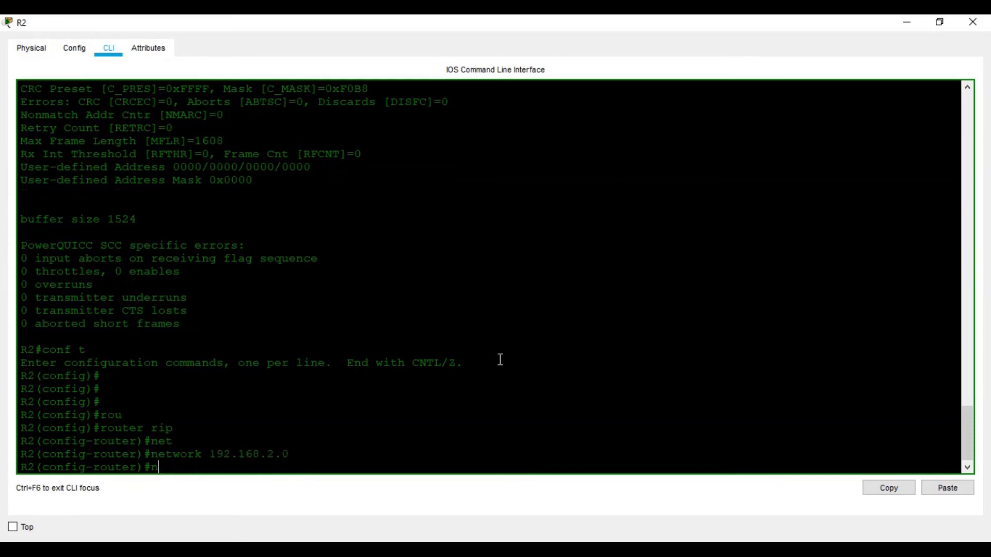
key(Tab)
text(1)
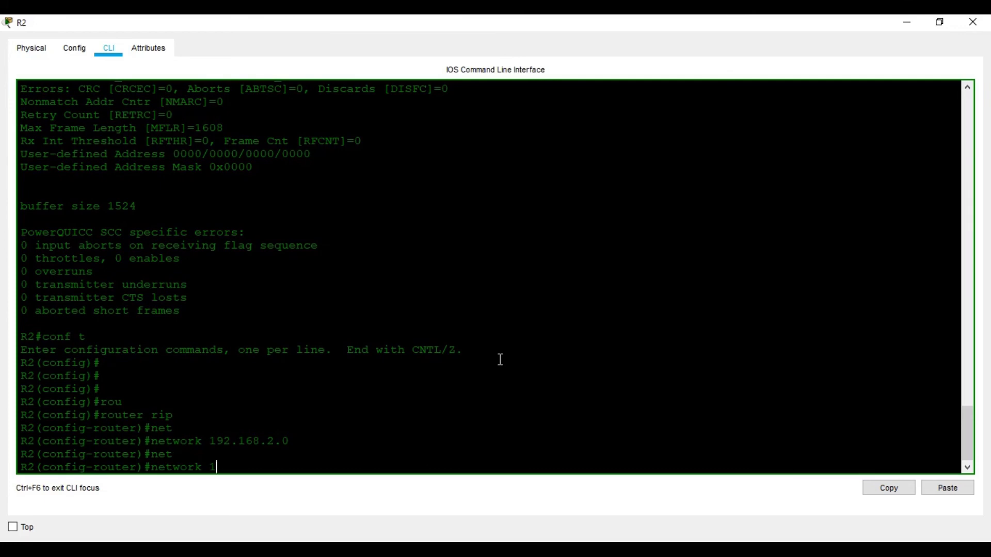
text(0.1.1.0)
key(Return)
key(Return)
key(Return)
Return R2 to privileged EXEC mode and save its configuration with wr.
key(ctrl+z)
key(Return)
key(Return)
key(Return)
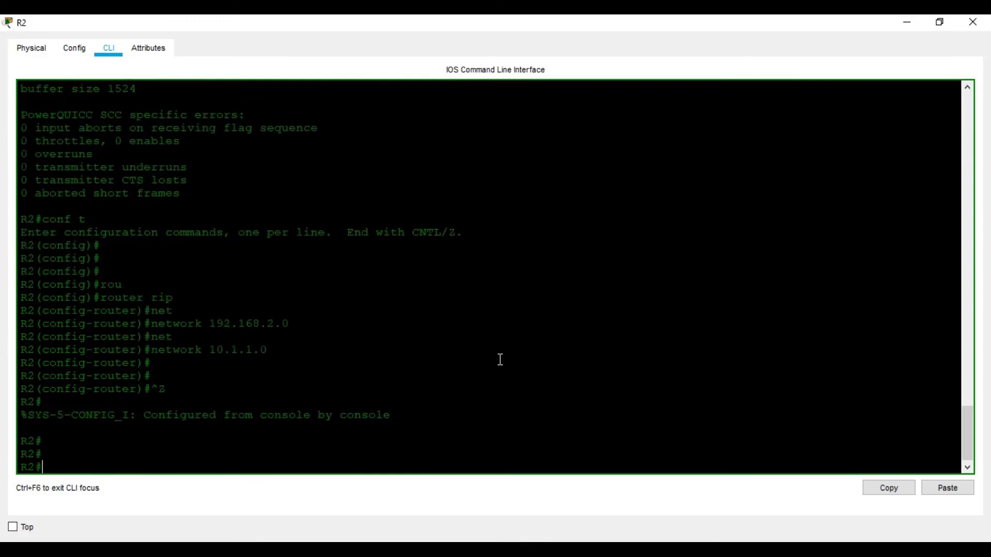
key(Return)
key(Return)
text(wr)
key(Return)
key(Return)
key(Return)
key(Return)
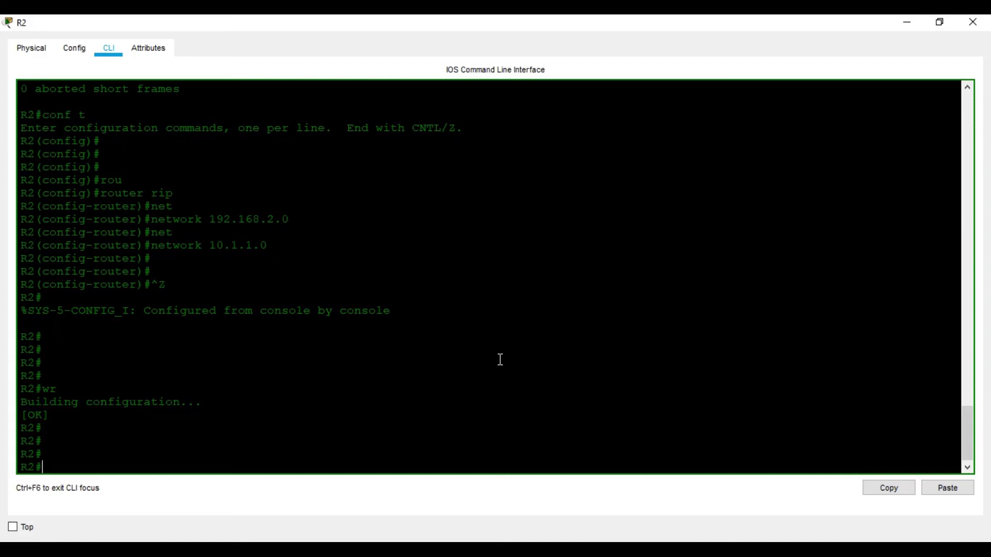
Test connectivity from R2 by pinging 10.1.1.1 and 192.168.1.1.
text(ping 10.1.1.1)
key(Return)
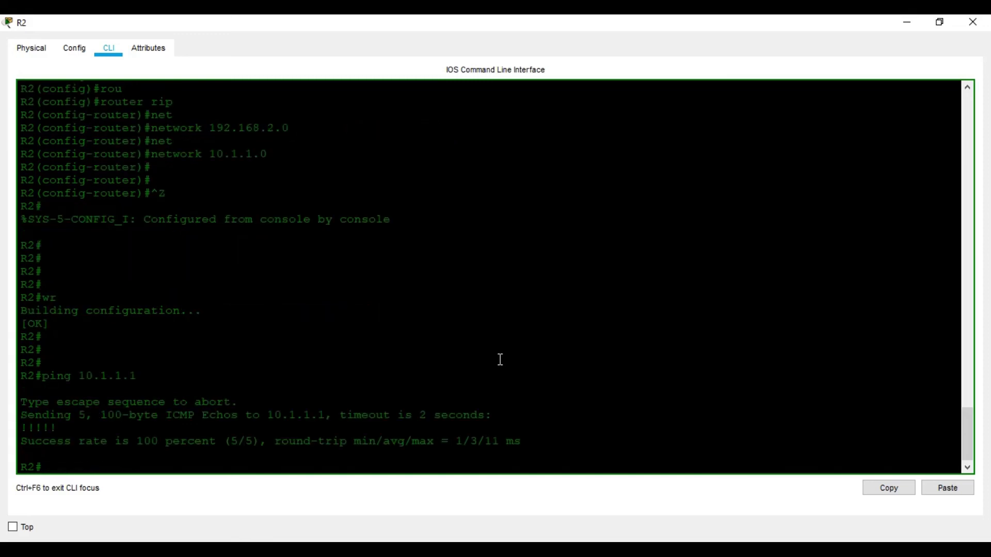
text(ping 192.168.1.1)
key(Return)
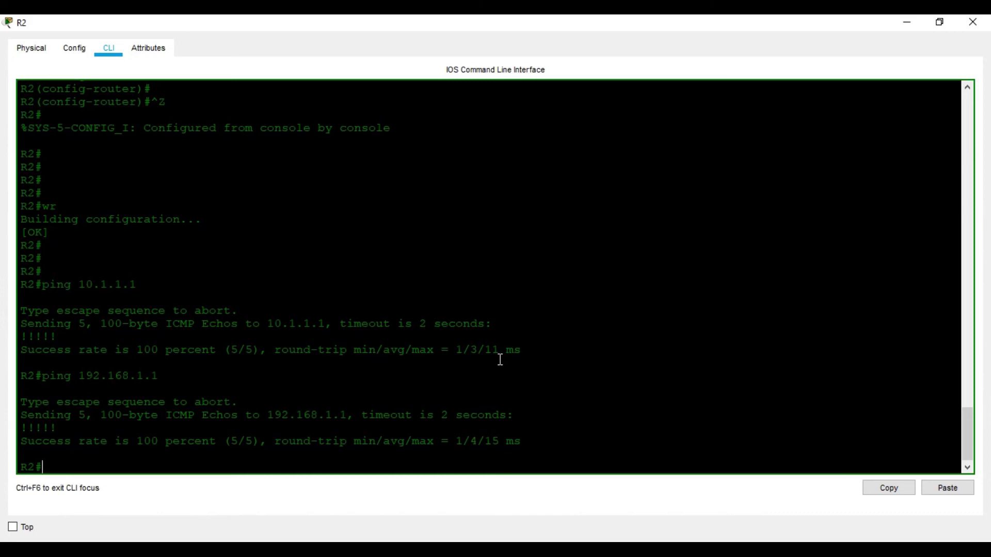
Save R2's configuration once more with wr and close its window.
key(Return)
key(Return)
key(Return)
text(wr)
key(Return)
click(973, 22)
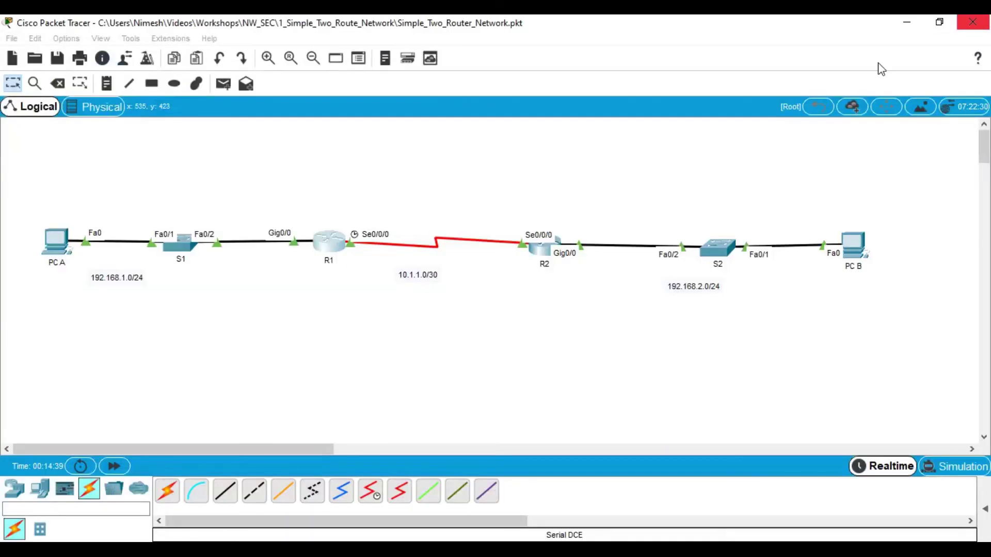
Reopen R1's command line, save its configuration again with wr, and close its window.
click(338, 242)
text(wr)
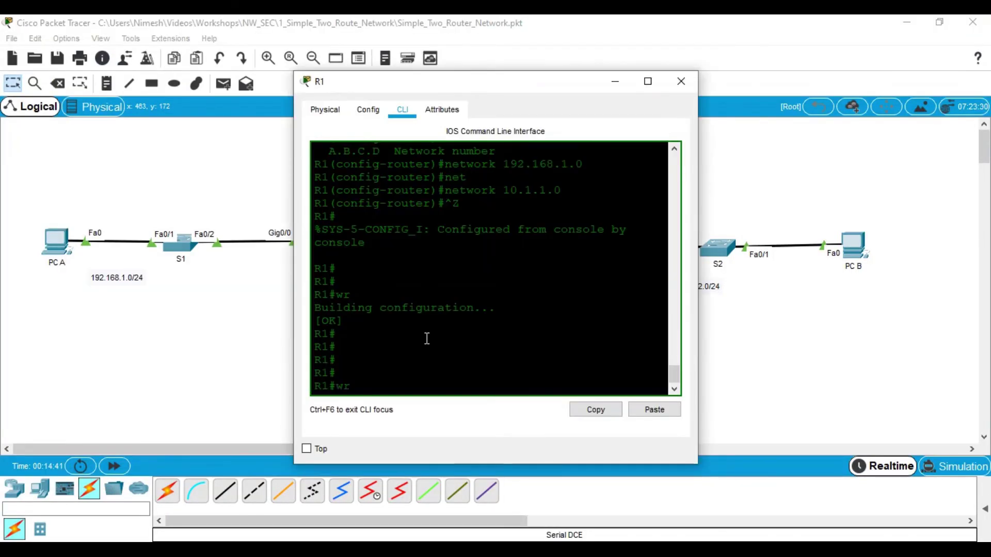
key(Return)
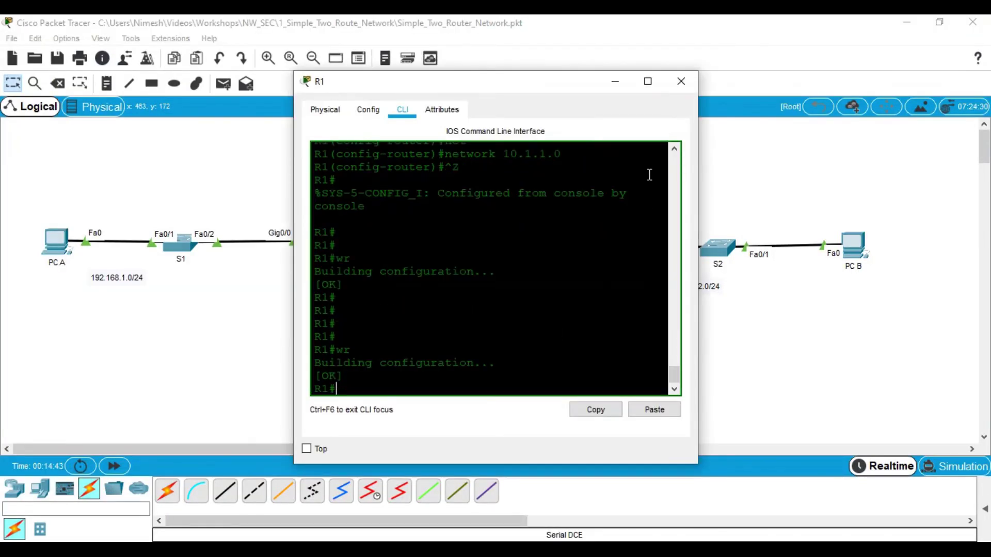
click(681, 81)
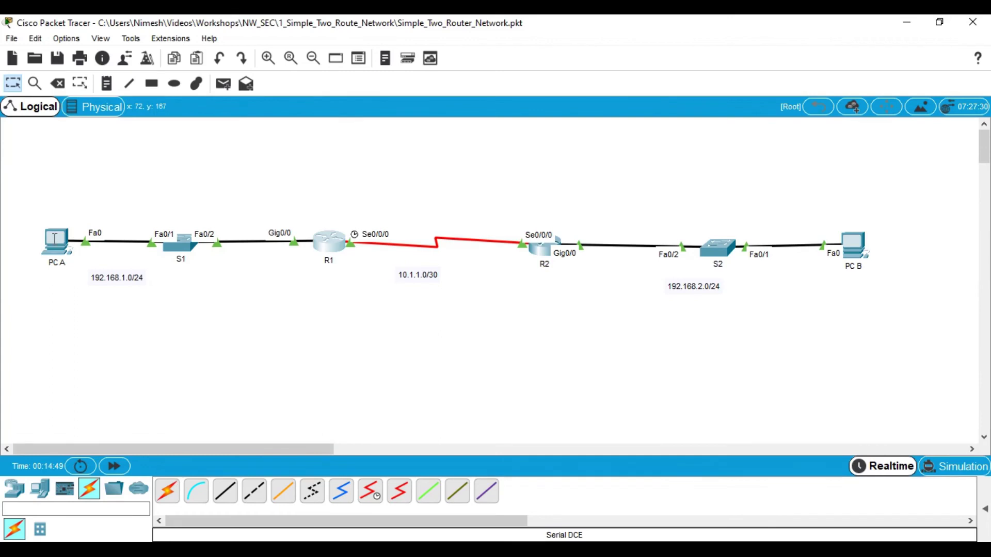
Give PC A the static IP address 192.168.1.2, subnet mask 255.255.255.0 and default gateway 192.168.1.1, then close its window.
click(54, 238)
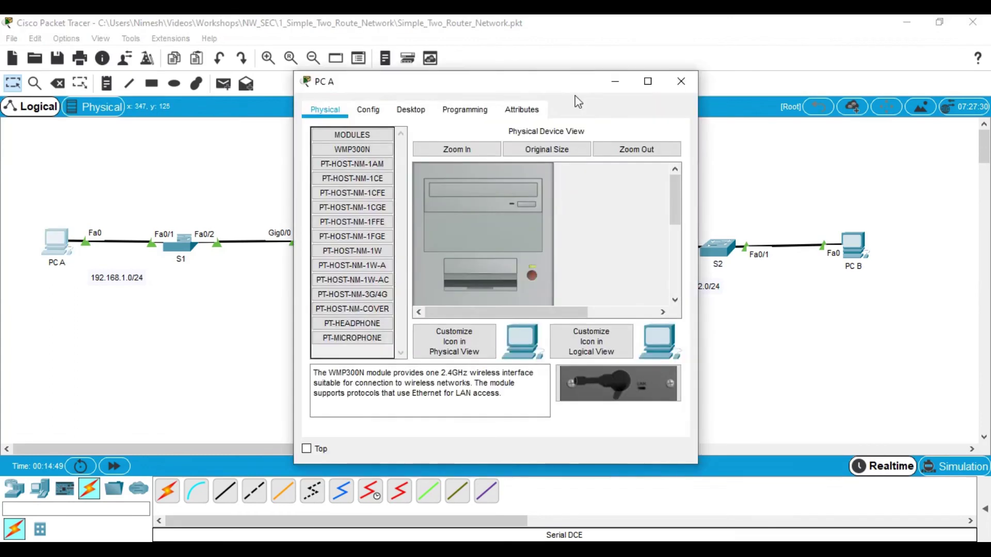
click(421, 114)
click(356, 170)
click(456, 210)
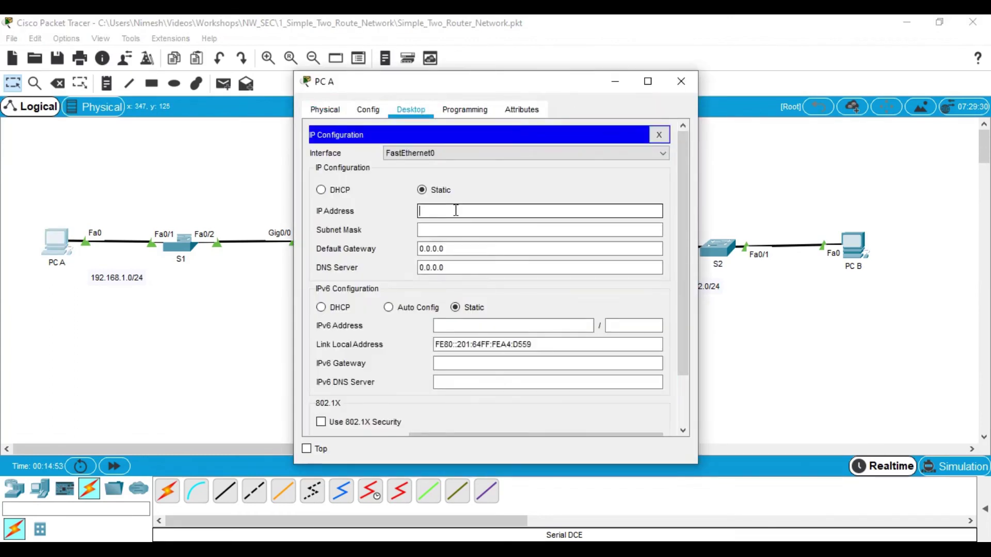
text(192.168.1.2)
key(Tab)
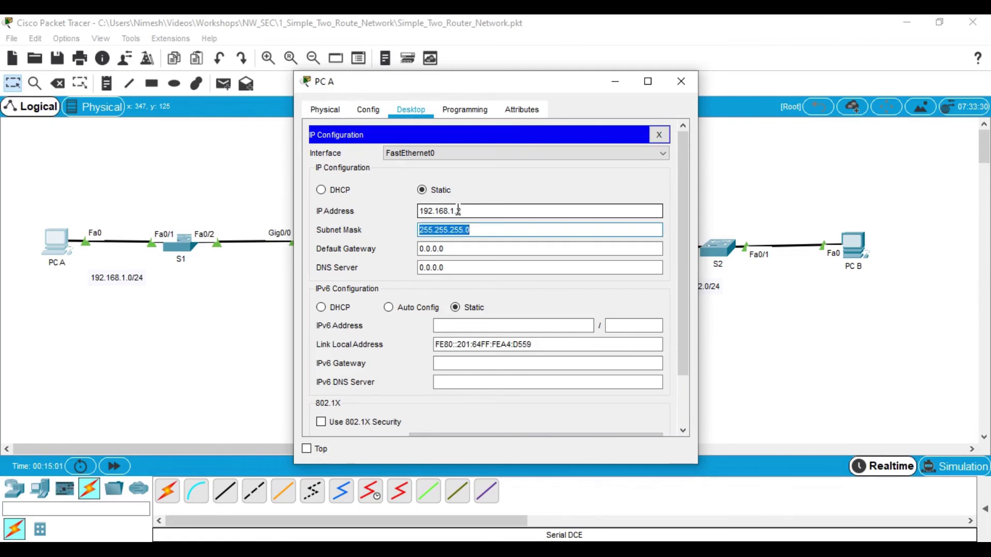
key(Tab)
text(192.16)
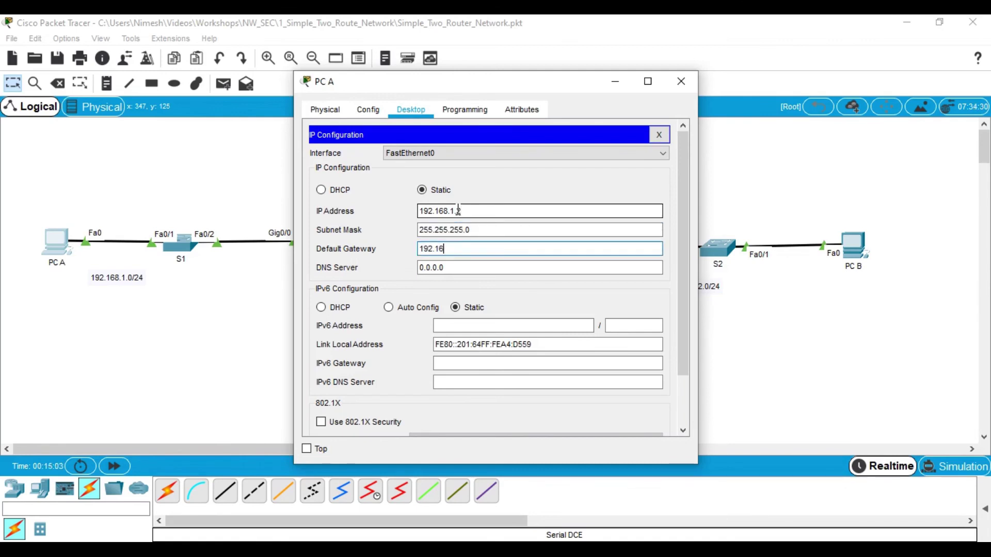
text(8.1.1)
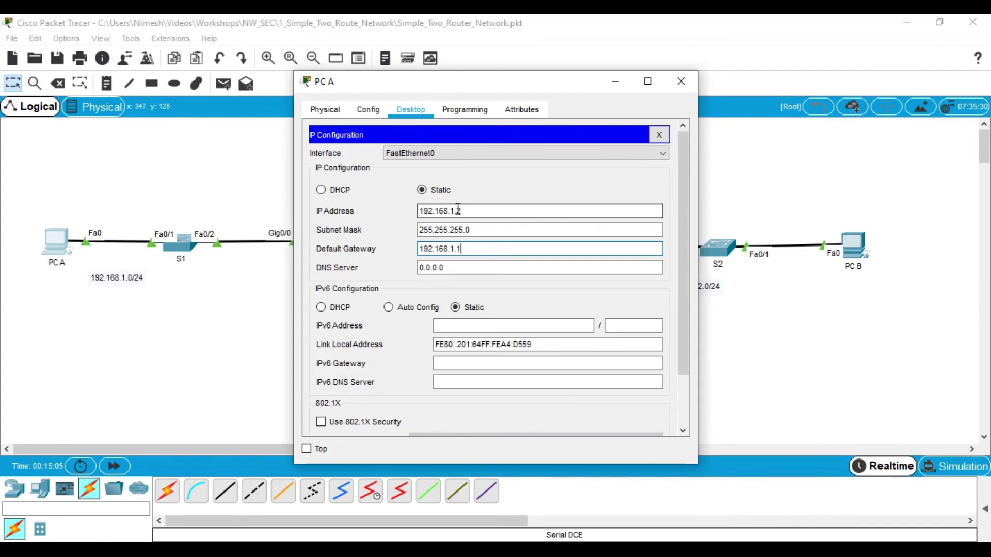
click(690, 78)
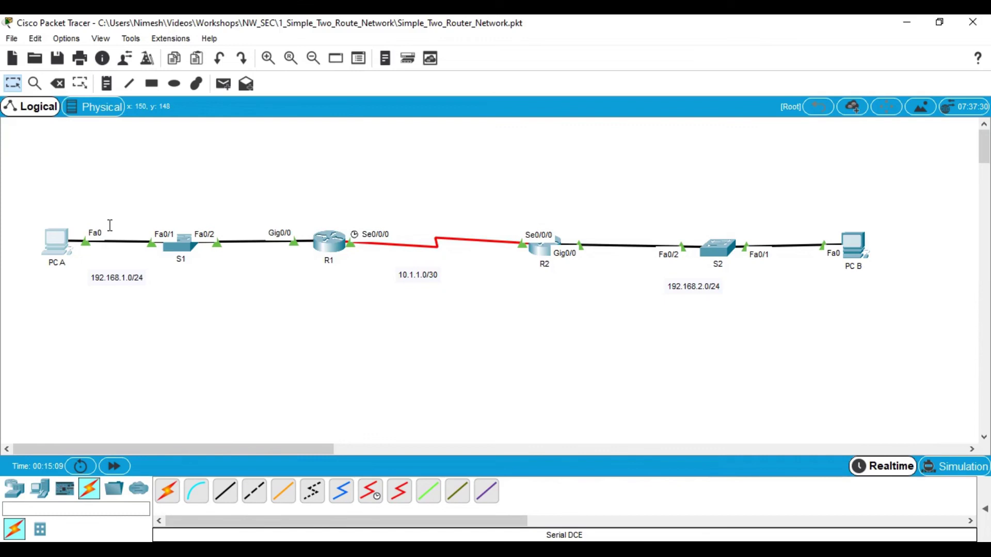
Check PC A's addressing with ipconfig in its Command Prompt, enlarge the window to read it, and close it.
click(67, 233)
click(542, 216)
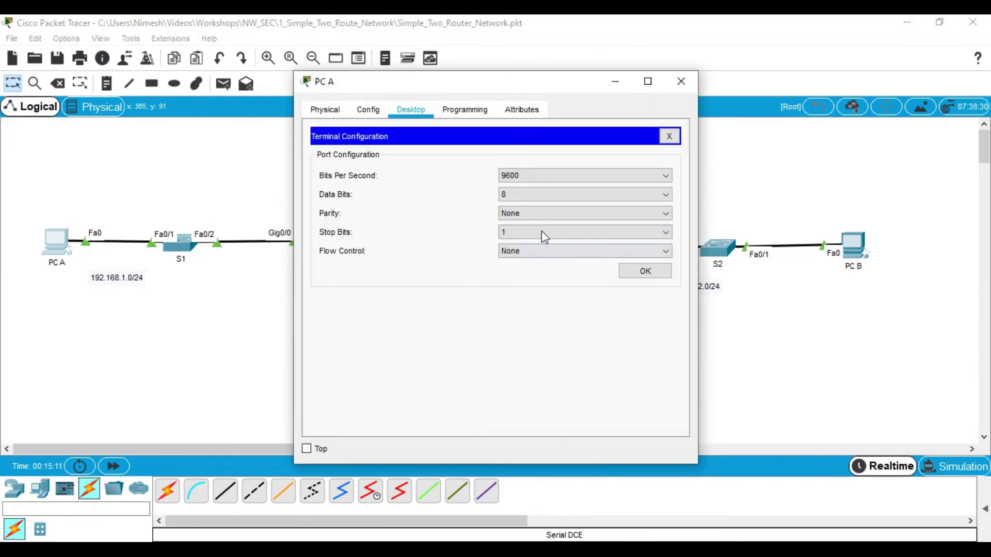
click(669, 136)
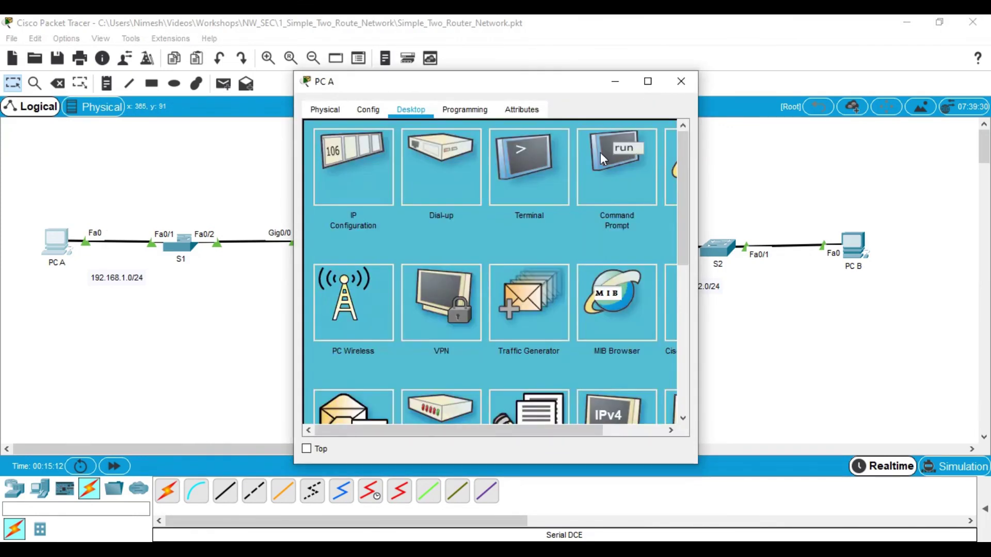
click(600, 153)
text(ipc)
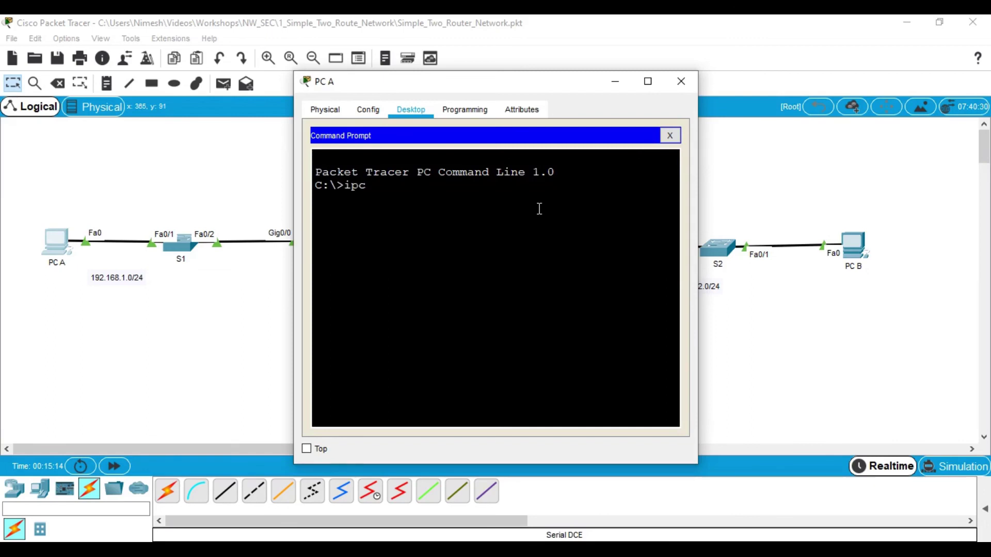
text(onfig)
key(Return)
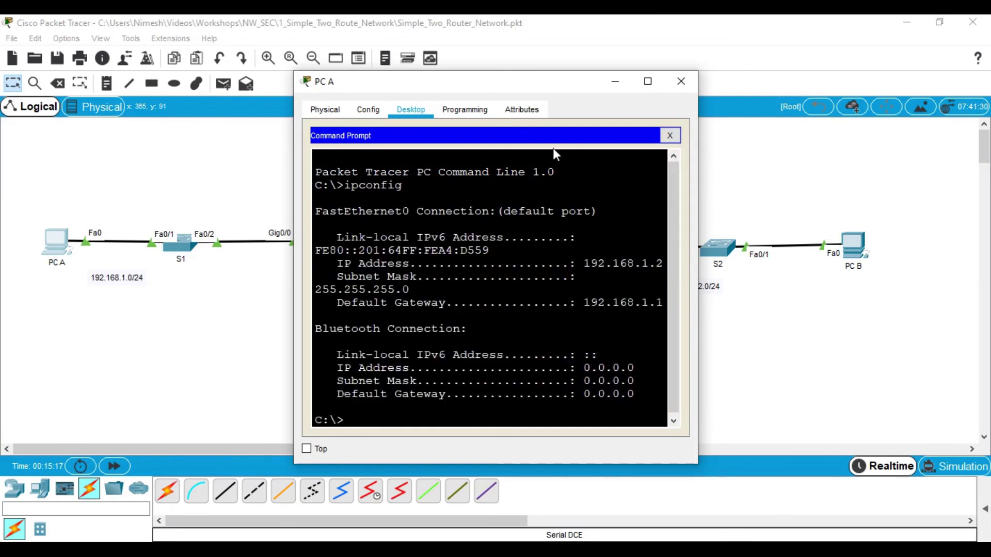
click(647, 81)
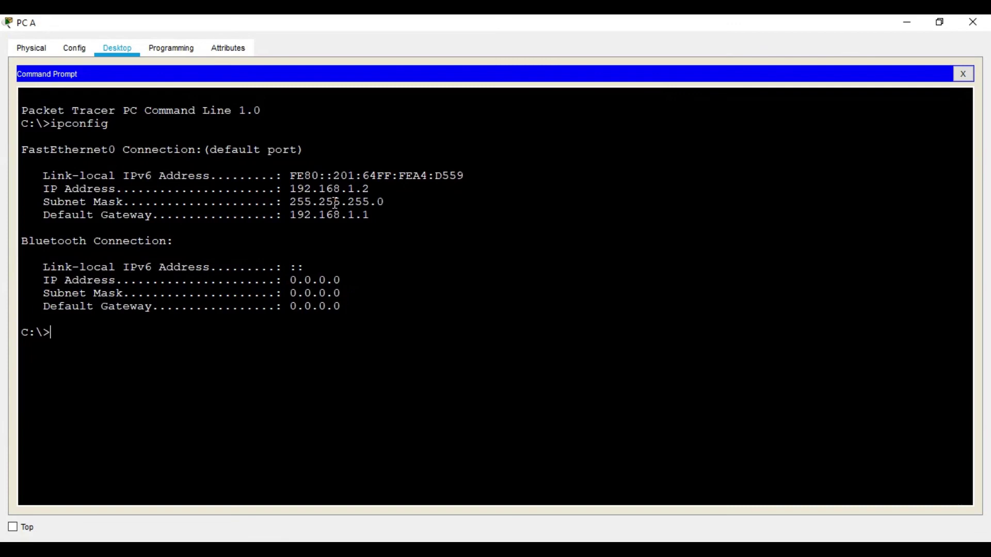
click(974, 22)
Give PC B the static IP address 192.168.2.2, subnet mask 255.255.255.0 and default gateway 192.168.2.1.
click(852, 245)
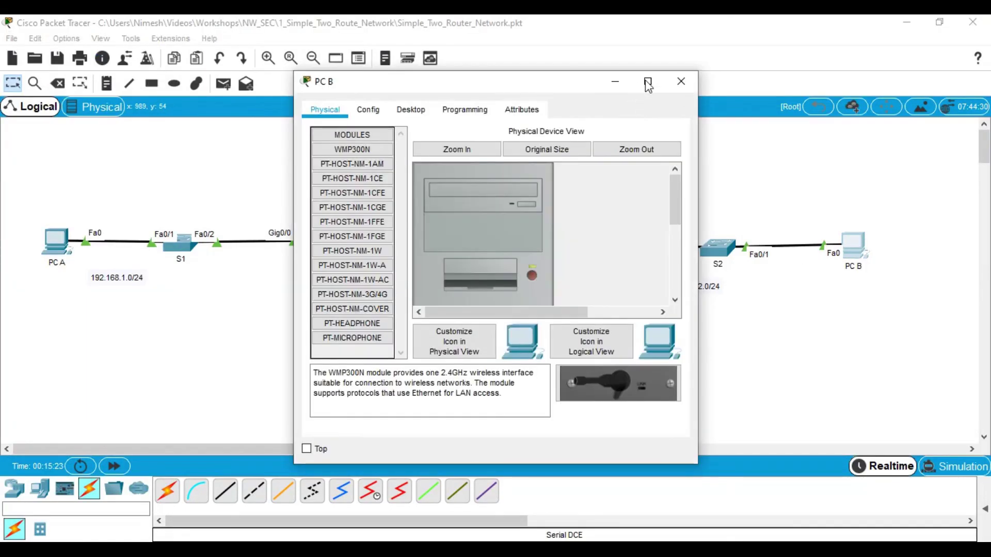
click(648, 81)
click(123, 49)
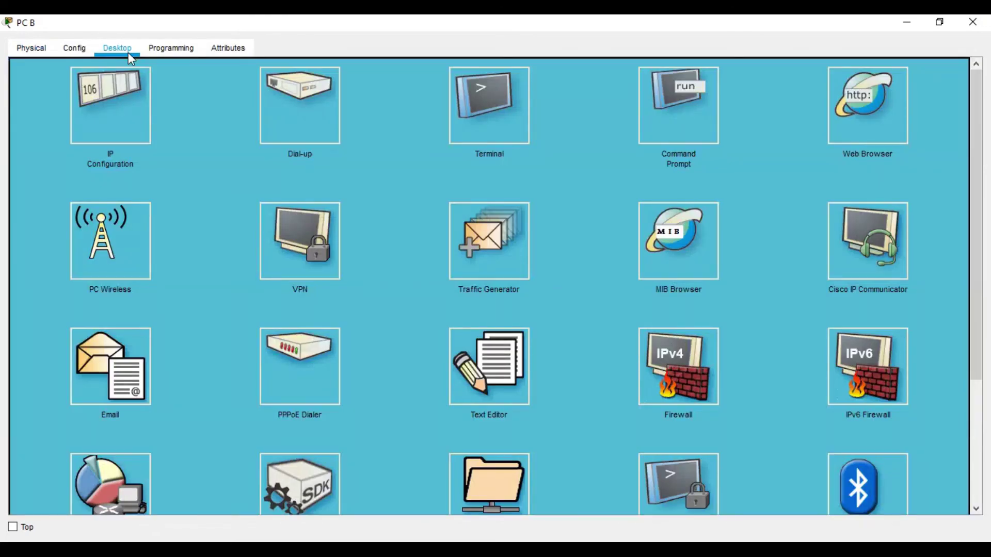
click(111, 101)
click(376, 154)
text(1)
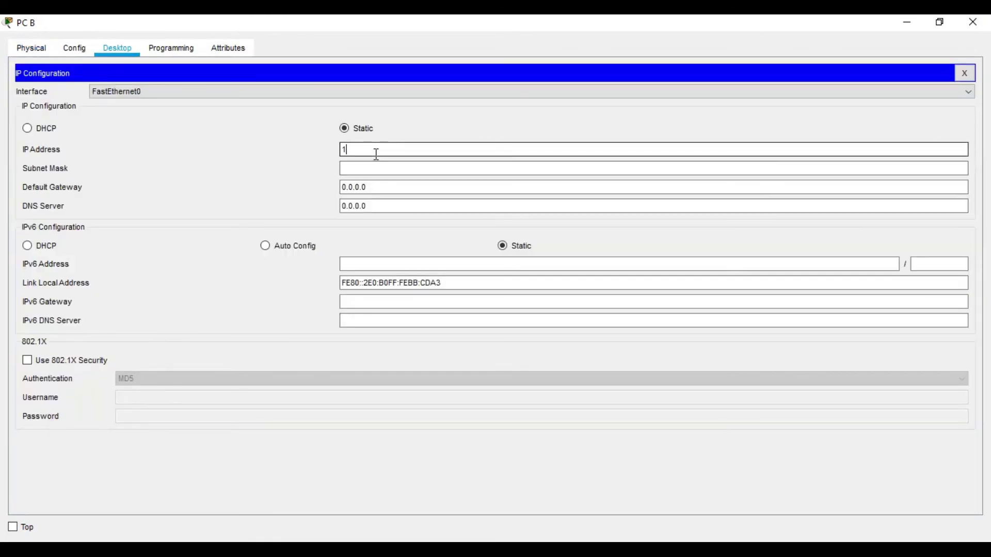
text(92.168.2.2)
key(Tab)
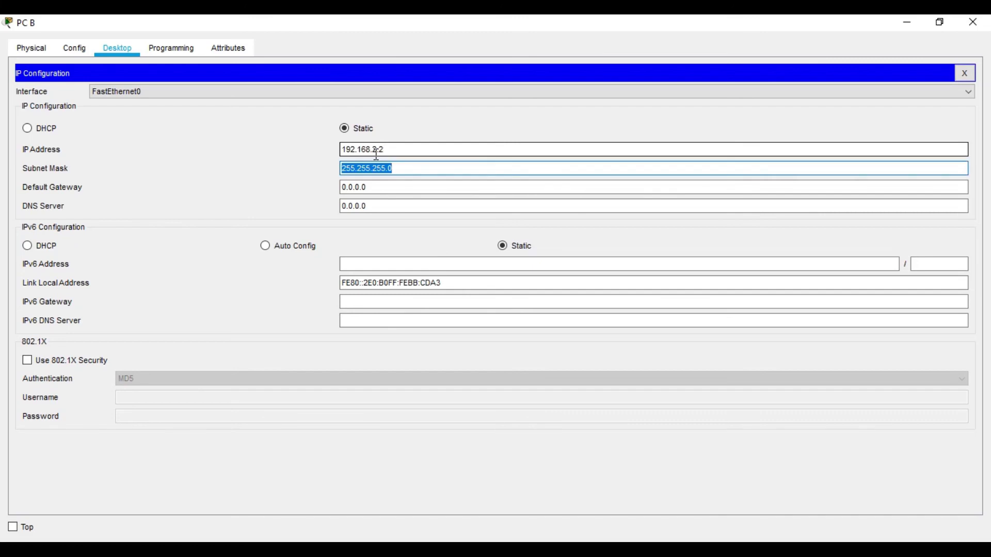
key(Tab)
text(192.168)
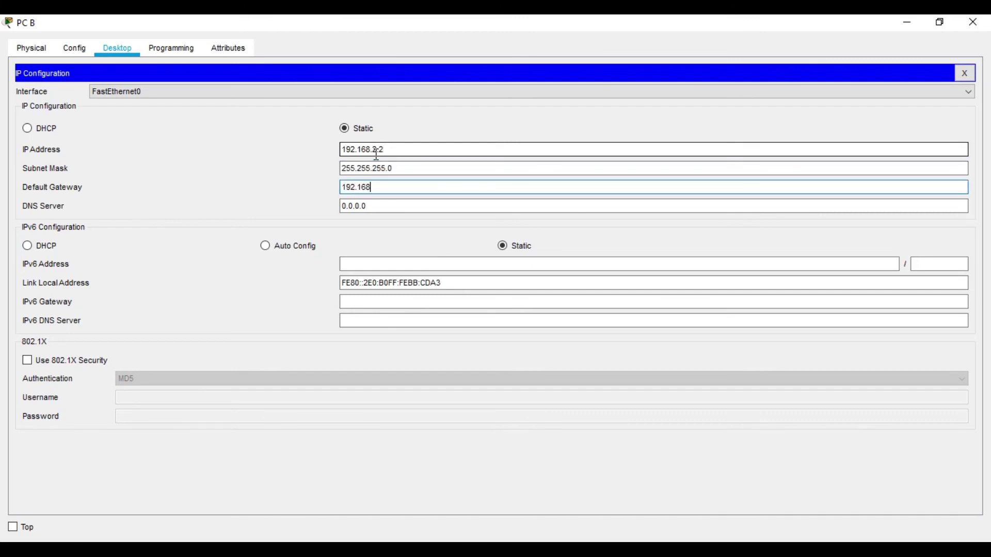
text(.2.1)
click(962, 74)
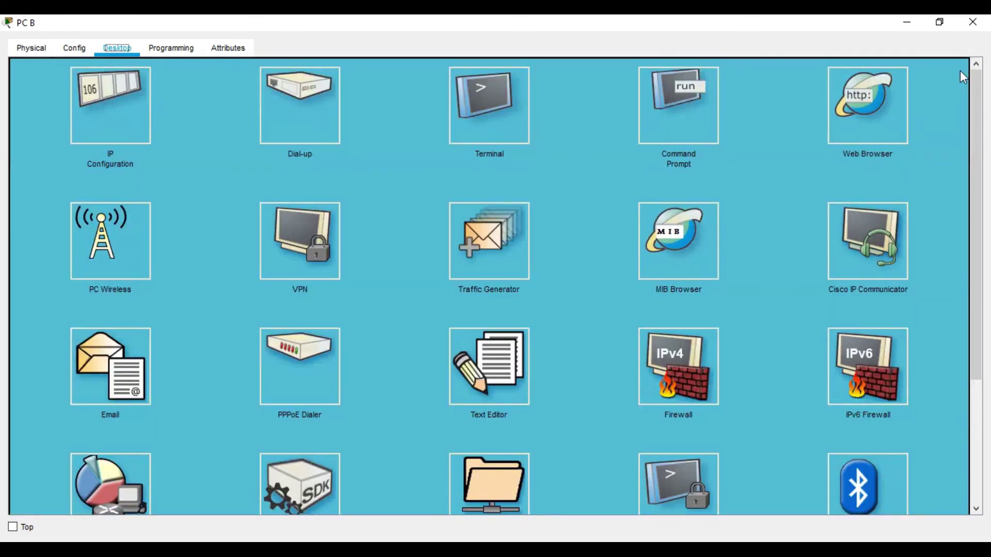
Check PC B's addressing with ipconfig in its Command Prompt and close its window.
click(677, 107)
text(ip)
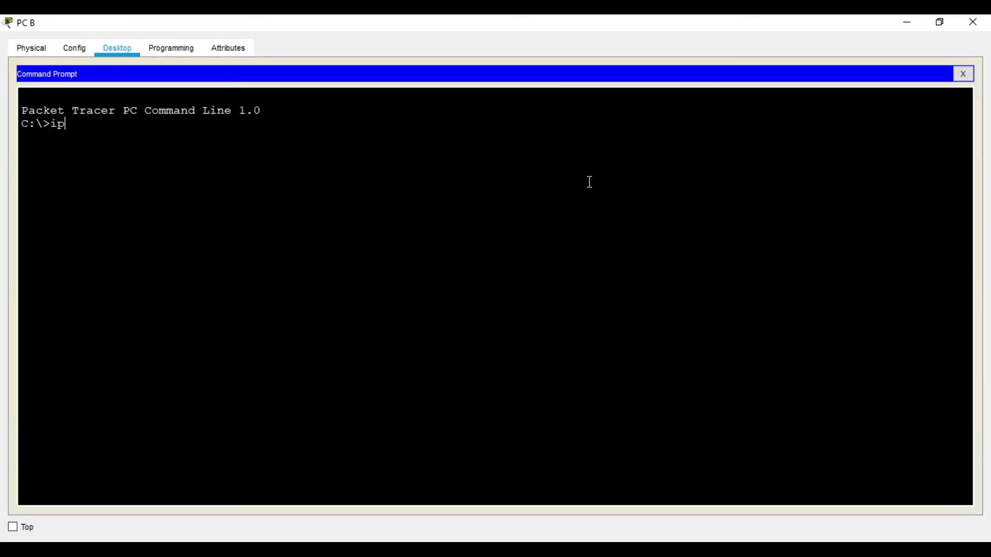
text(config)
key(Return)
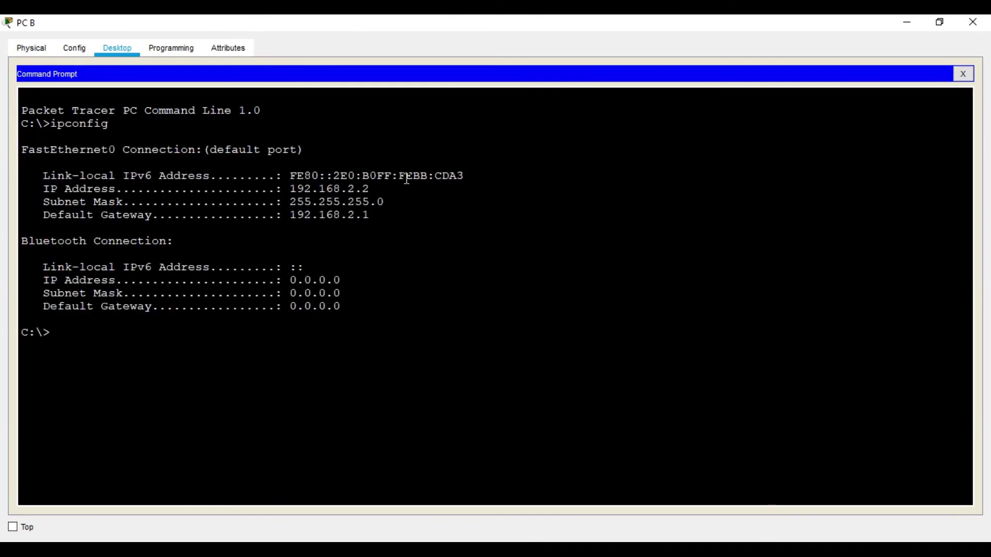
click(973, 22)
Reopen PC A, fit its window to one half of the screen, and open its Command Prompt.
click(56, 242)
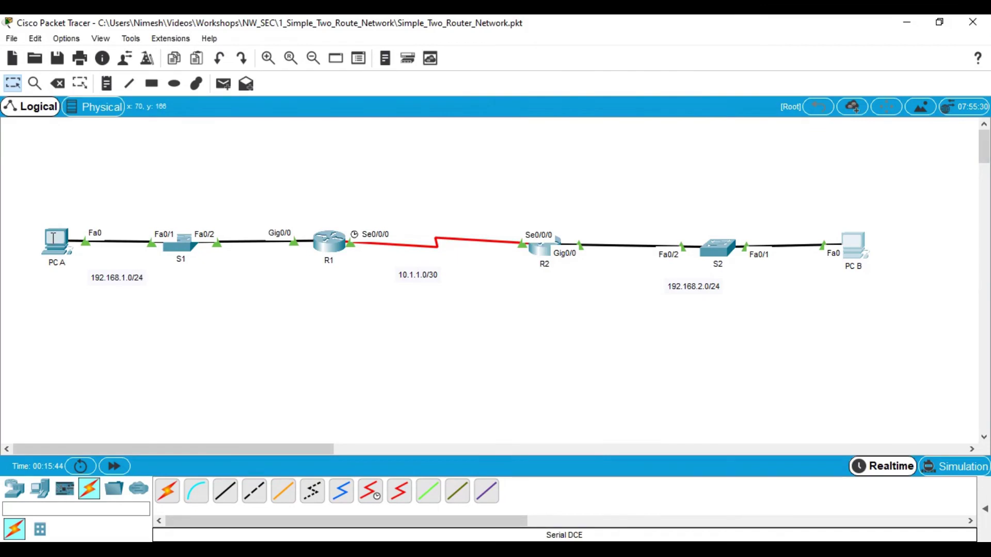
drag(549, 83, 3, 17)
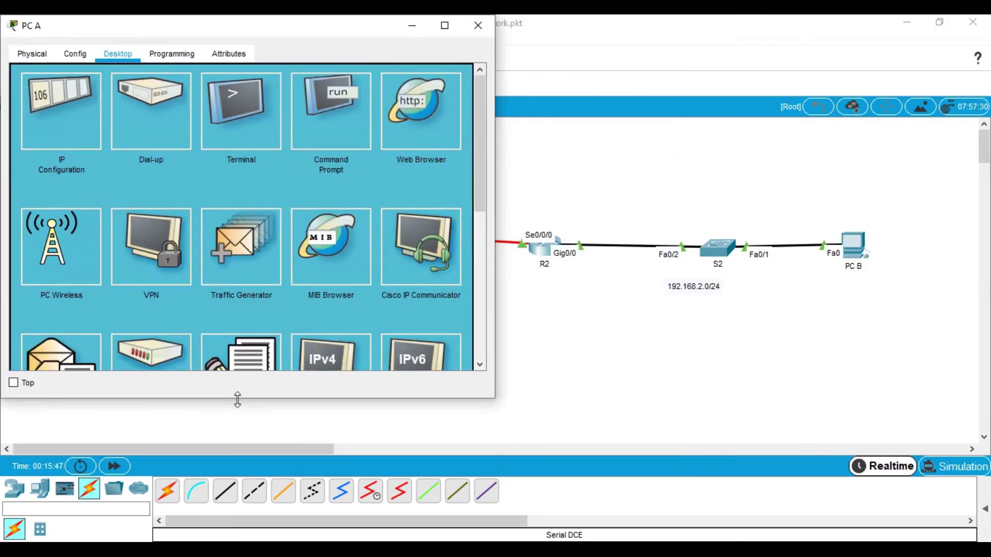
drag(237, 400, 237, 541)
scroll(351, 91, down, 1)
click(351, 91)
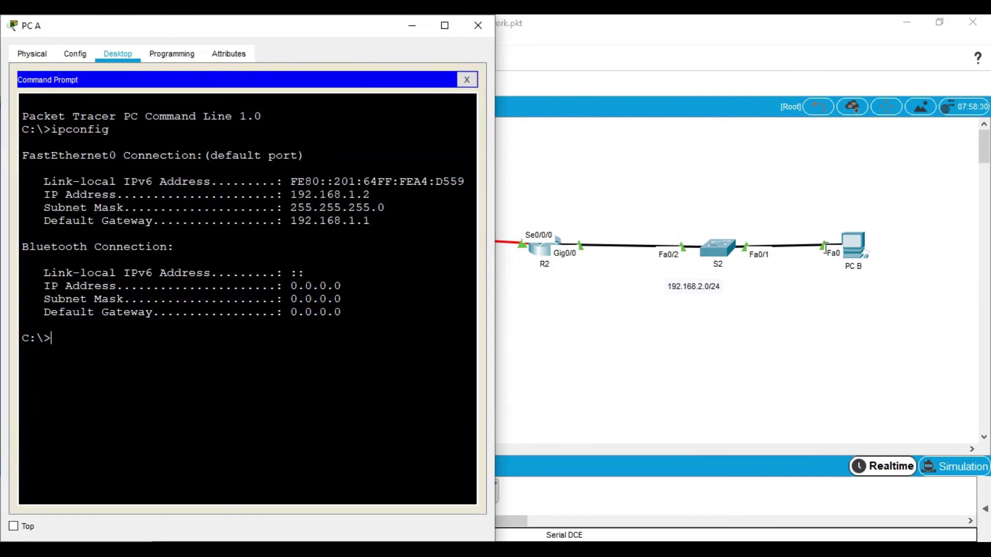
Open PC B beside PC A's window on the other half of the screen and open its Command Prompt.
click(853, 245)
key(super+Right)
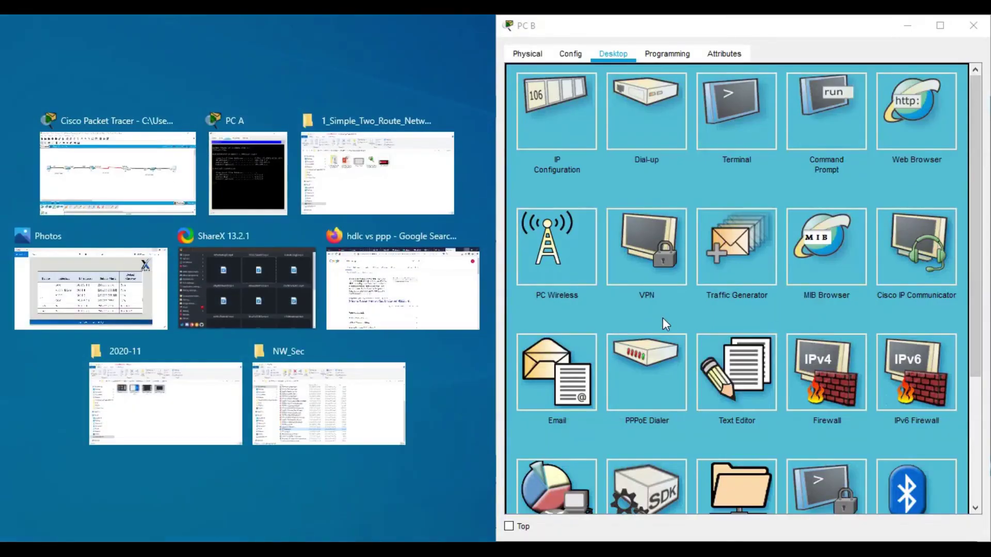
click(248, 173)
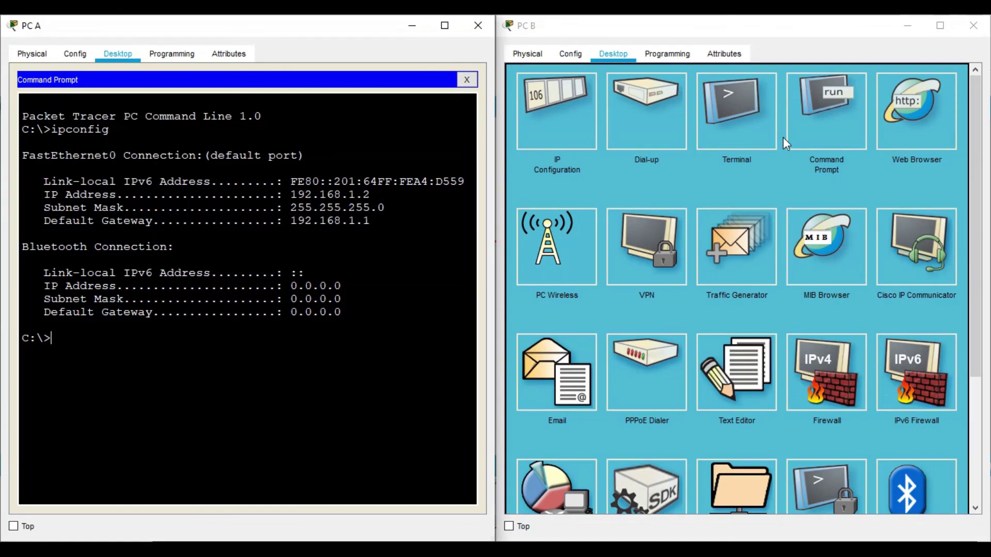
click(822, 118)
Ping PC B at 192.168.2.2 from PC A's Command Prompt, and run the same ping a second time.
click(397, 323)
text(ping)
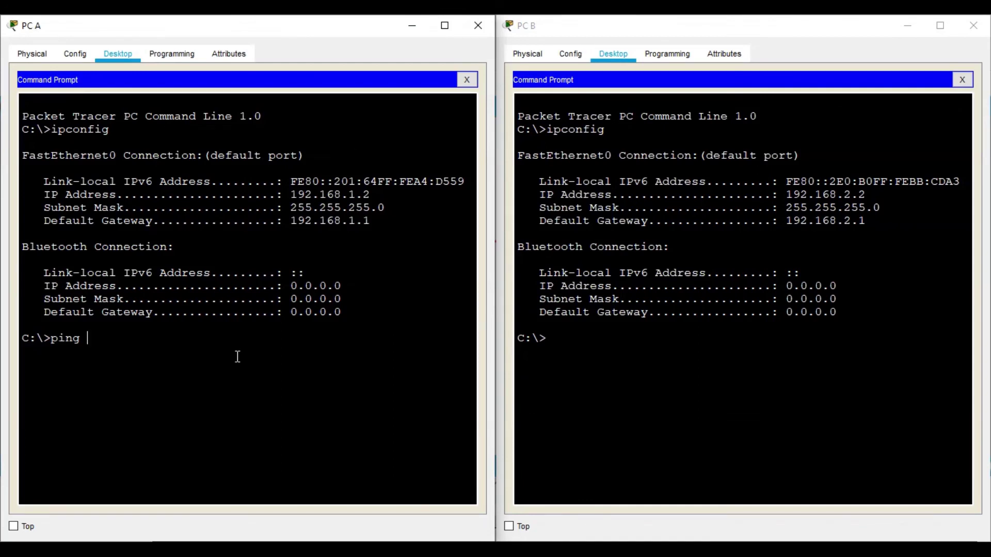
text( 192.168.2.2)
key(Return)
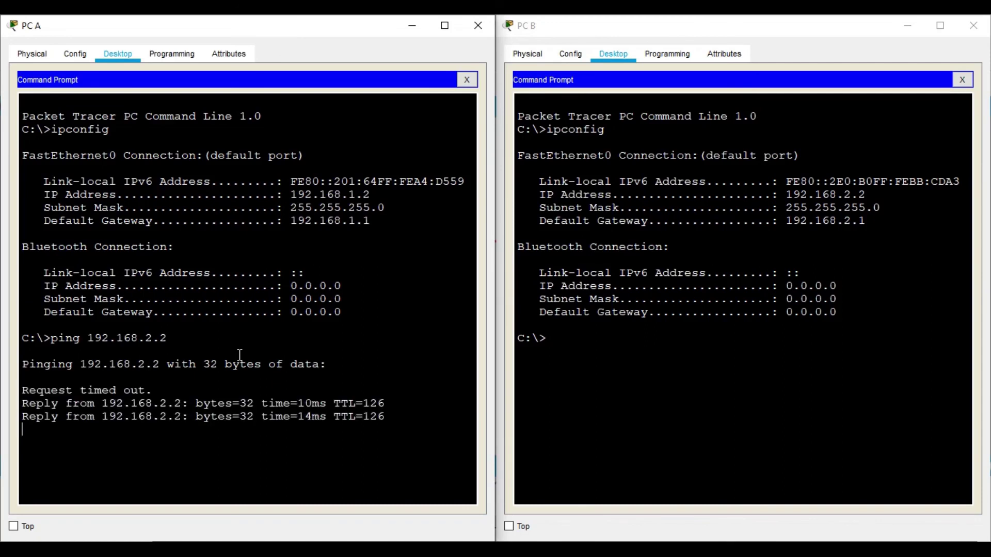
key(Up)
key(Return)
Ping PC A at 192.168.1.2 from PC B's Command Prompt, and minimize both PC windows to reveal the topology.
click(520, 420)
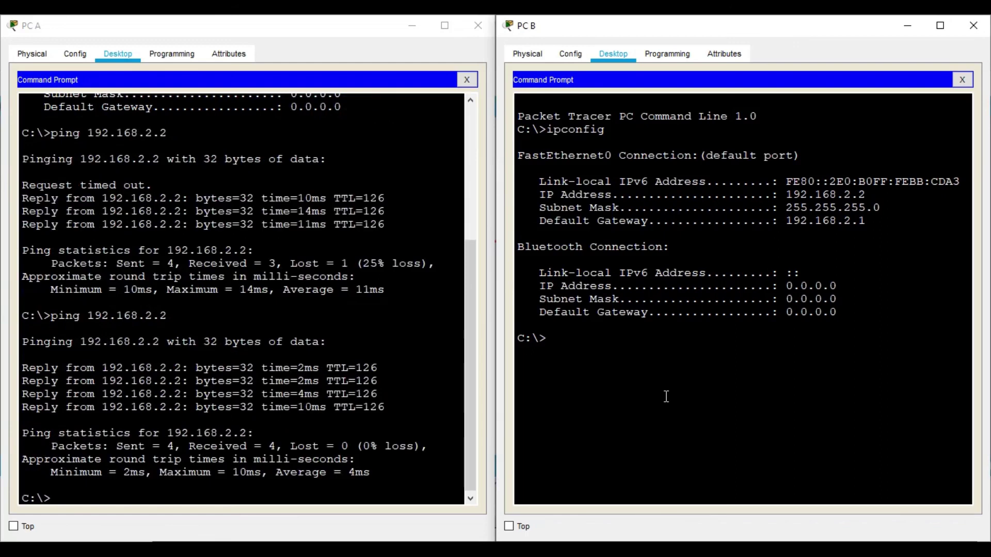
text(ping 192.16)
text(8.1)
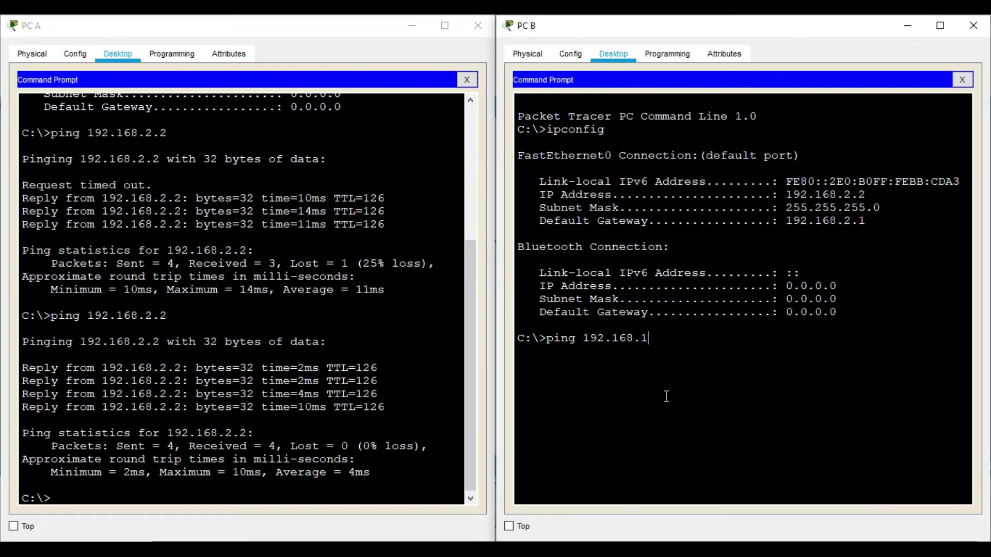
text(.2)
key(Return)
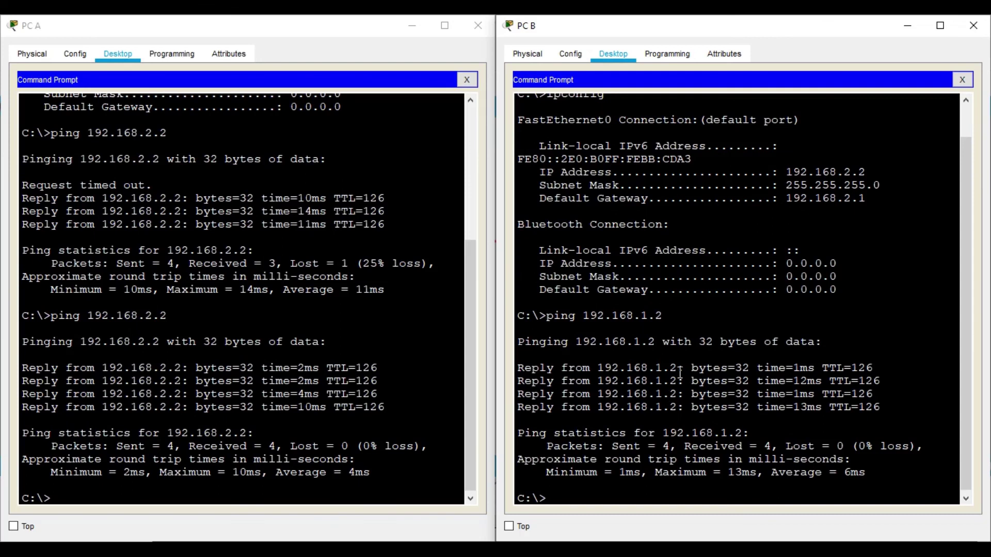
click(412, 25)
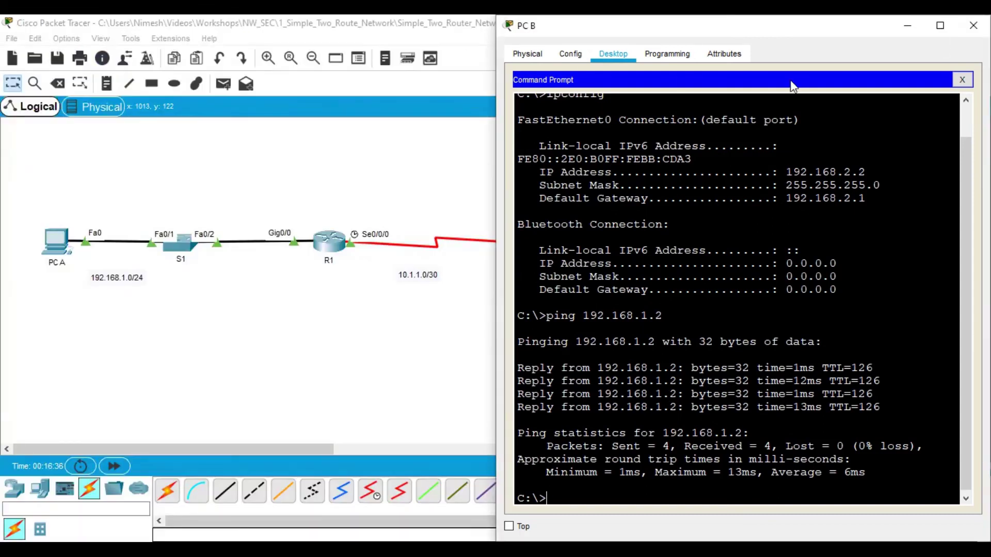
click(908, 27)
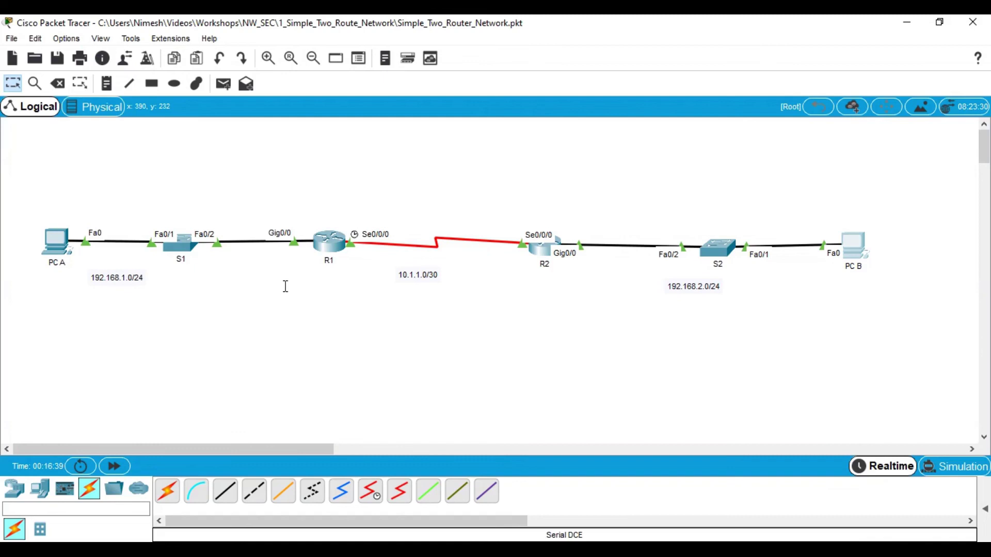